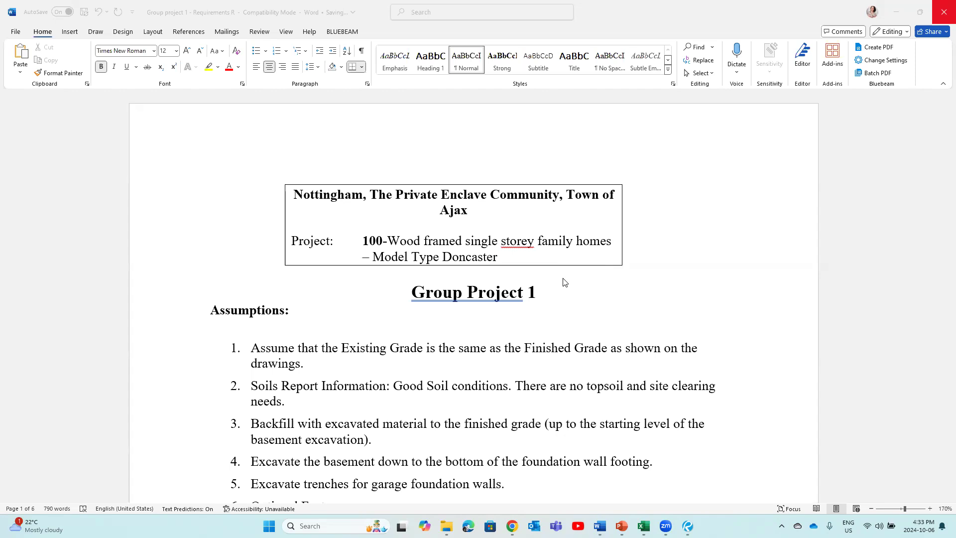
# Step: Scroll Word to the page 4 excavation recap table and back, then bring up Project Drawings
pyautogui.scroll(-3, 557, 288)
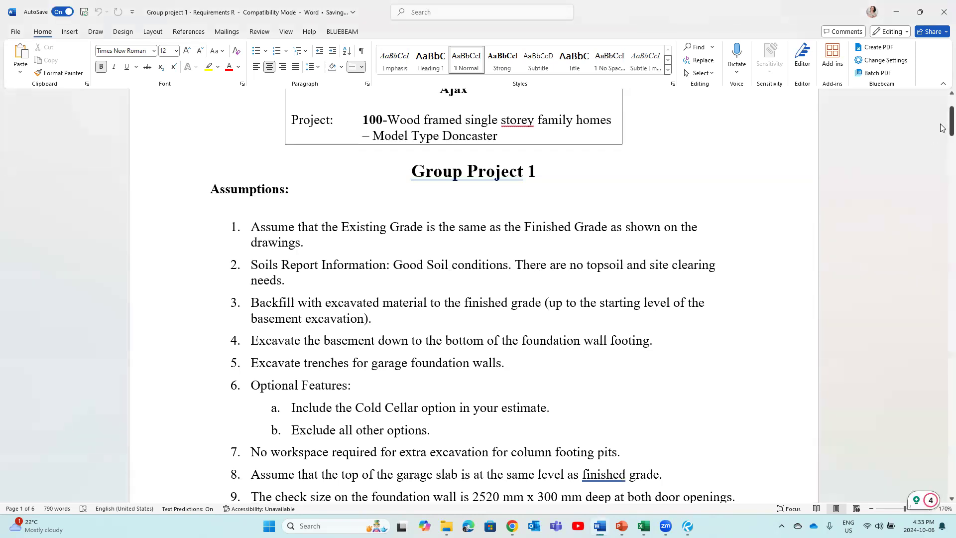
pyautogui.moveTo(942, 124); pyautogui.dragTo(943, 331)
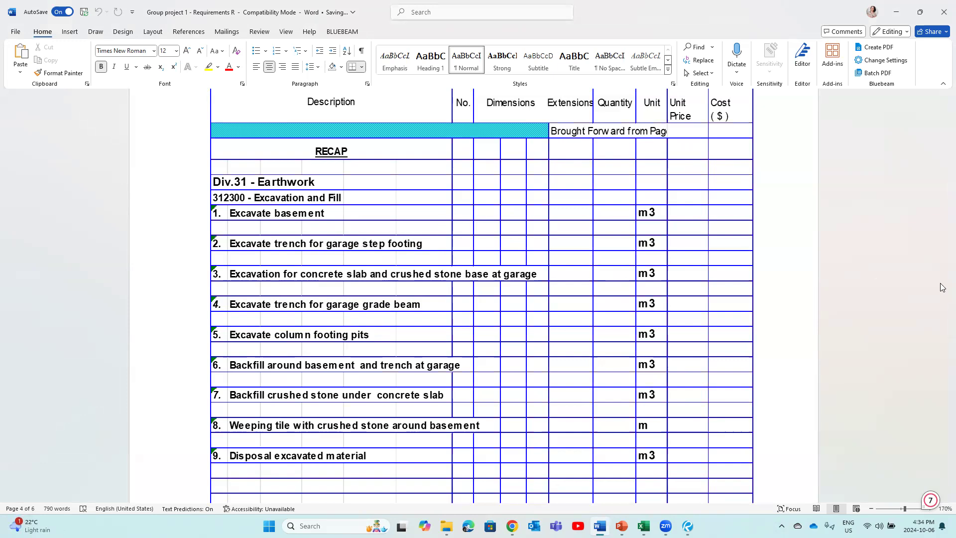
pyautogui.moveTo(942, 331); pyautogui.dragTo(941, 127)
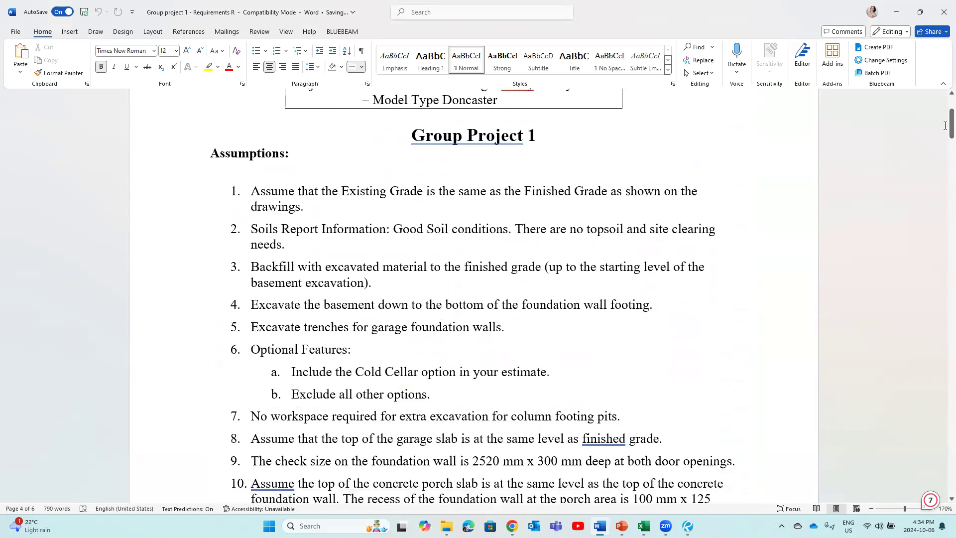
pyautogui.moveTo(687, 525)
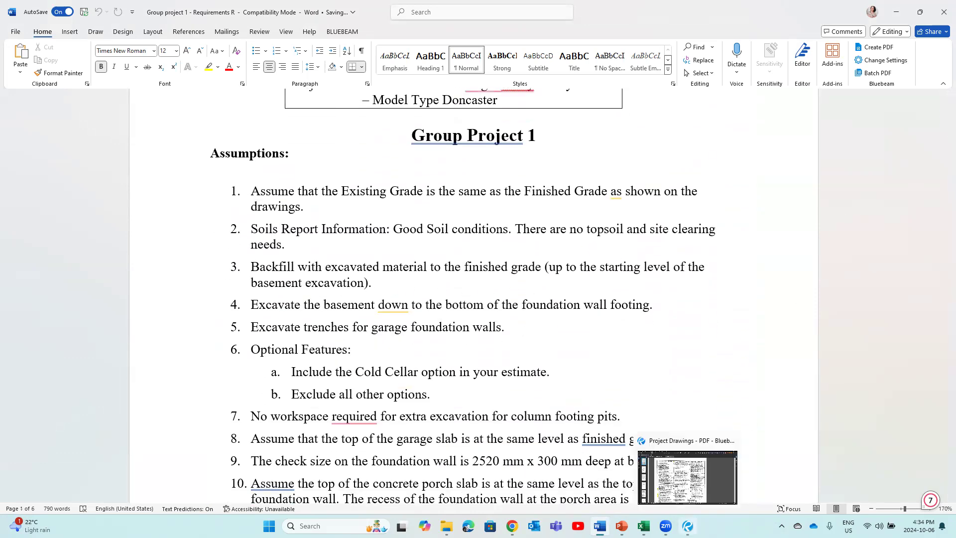
pyautogui.click(695, 478)
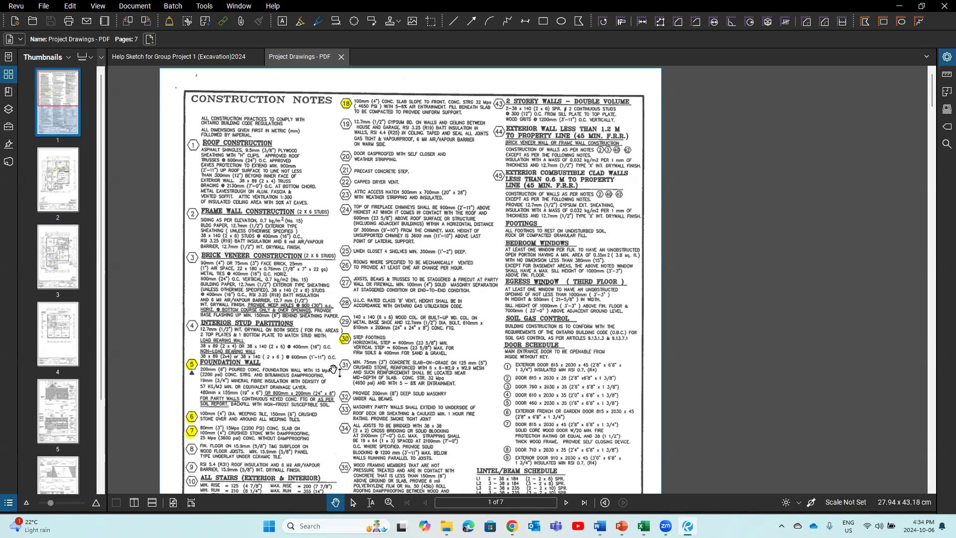
pyautogui.scroll(-1, 301, 241)
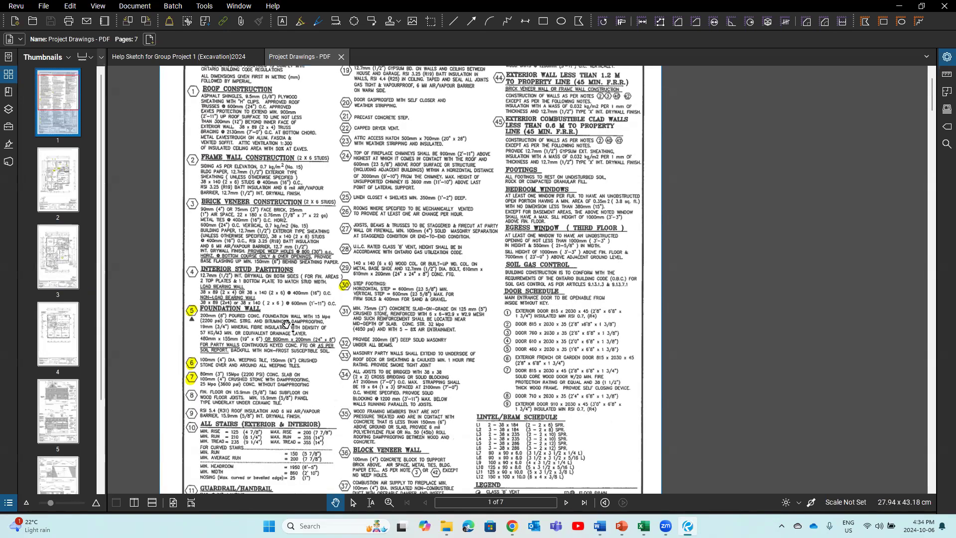
pyautogui.scroll(1, 301, 241)
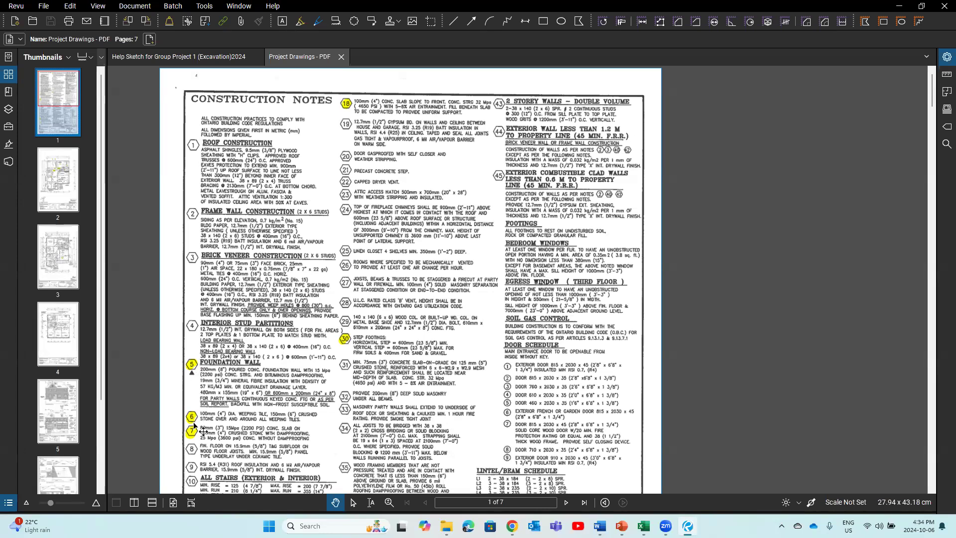
pyautogui.scroll(-3, 204, 431)
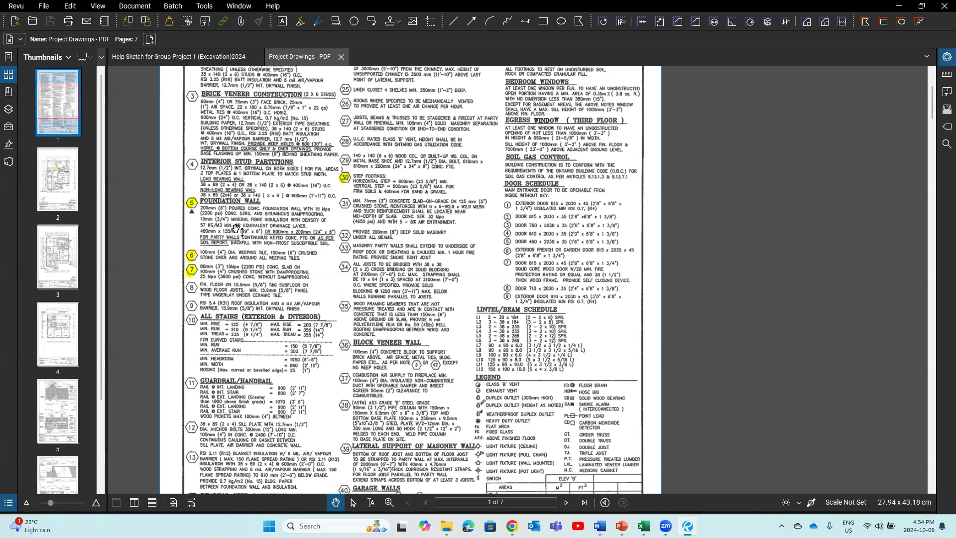
pyautogui.scroll(1, 306, 214)
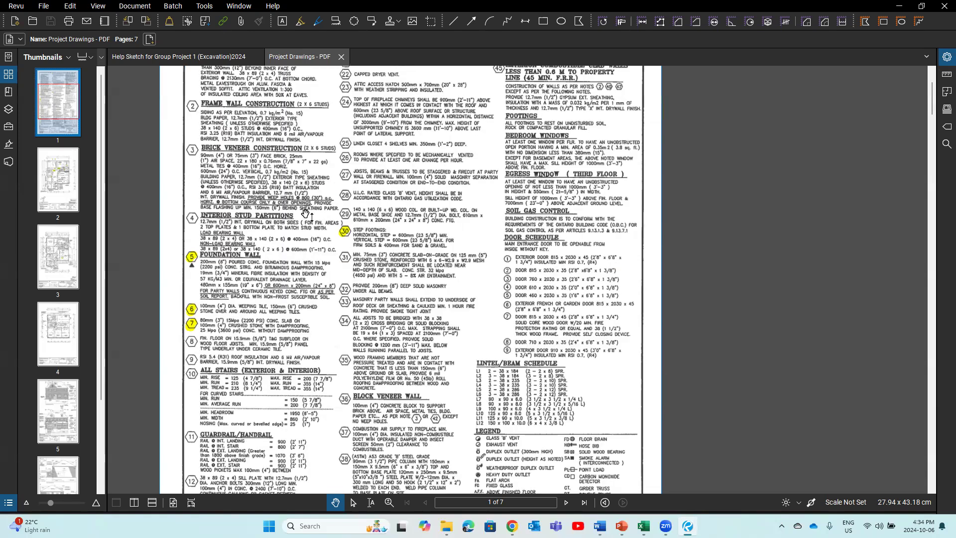
pyautogui.scroll(2, 305, 214)
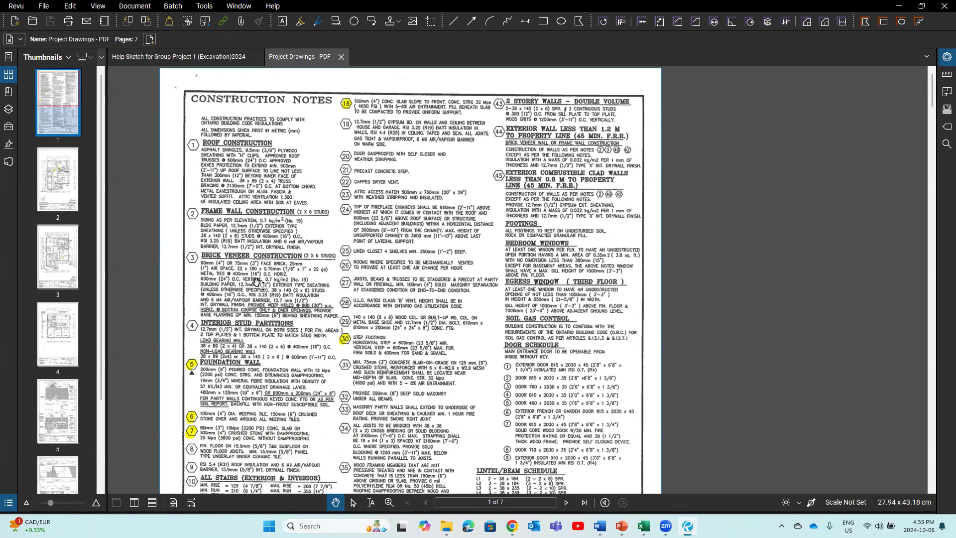
pyautogui.click(219, 57)
pyautogui.scroll(10, 519, 122)
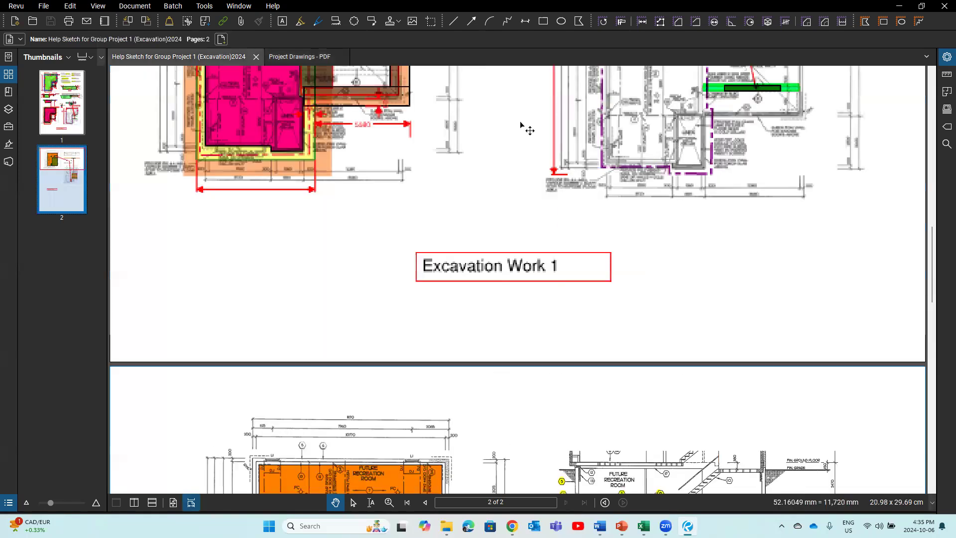
pyautogui.scroll(5, 529, 131)
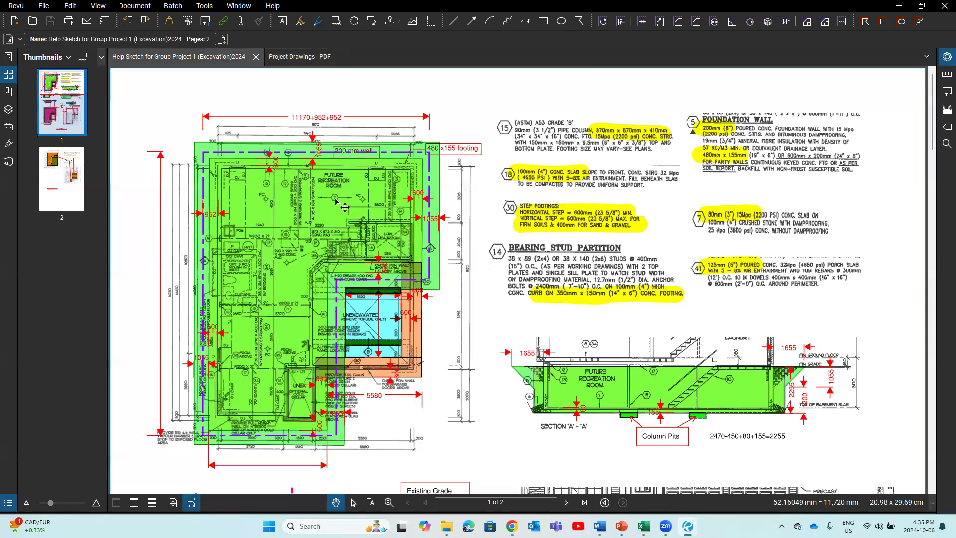
pyautogui.scroll(1, 345, 207)
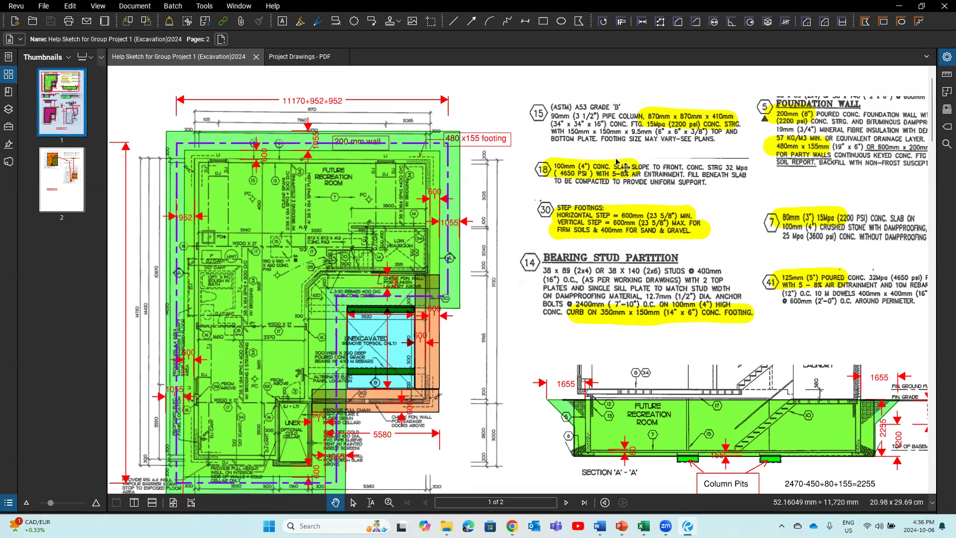
pyautogui.click(303, 59)
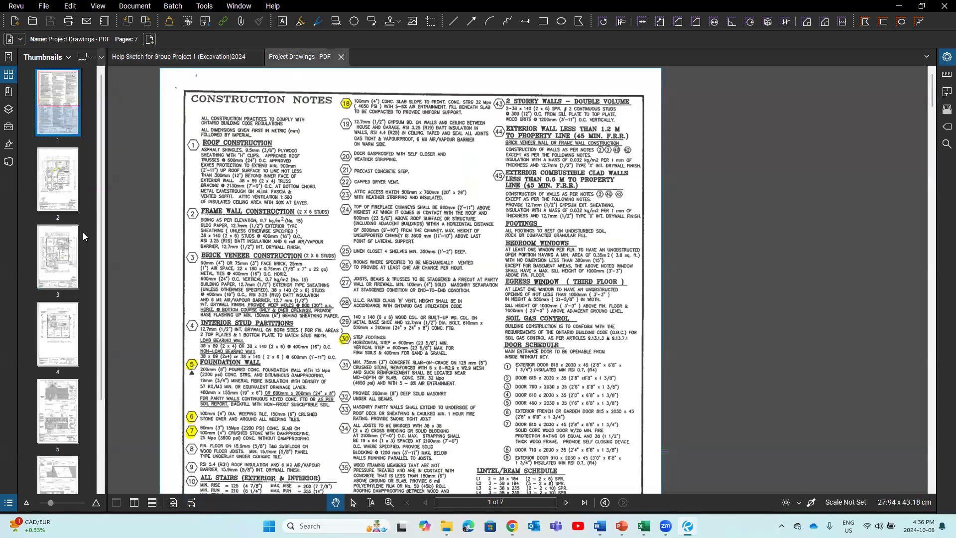
# Step: Compare drawing pages 3 and 1 against the excavation help sketch
pyautogui.click(59, 249)
pyautogui.scroll(-3, 348, 298)
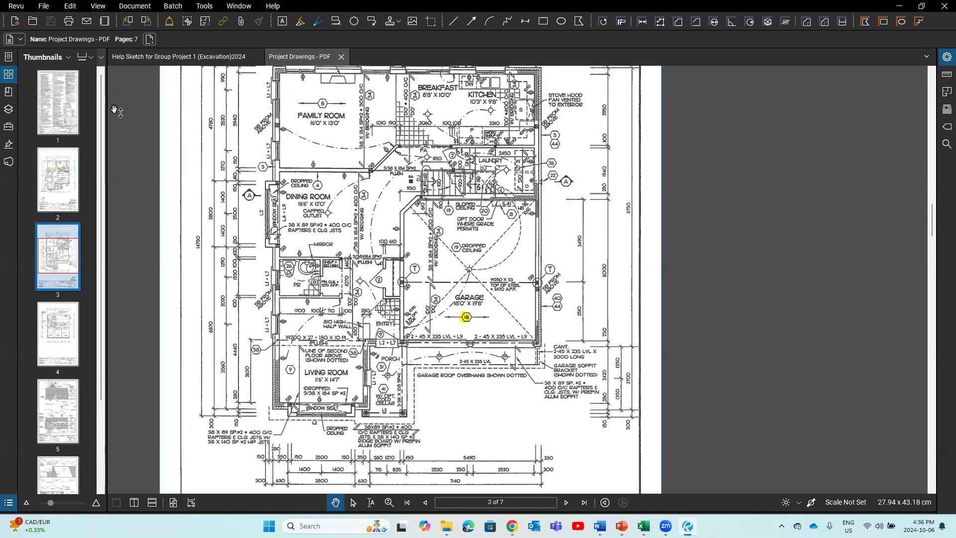
pyautogui.click(60, 114)
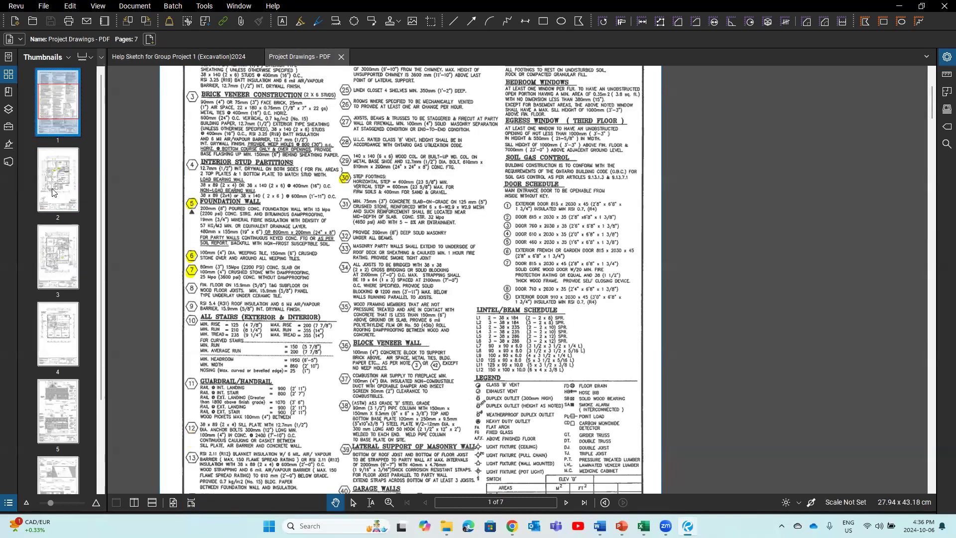
pyautogui.click(201, 57)
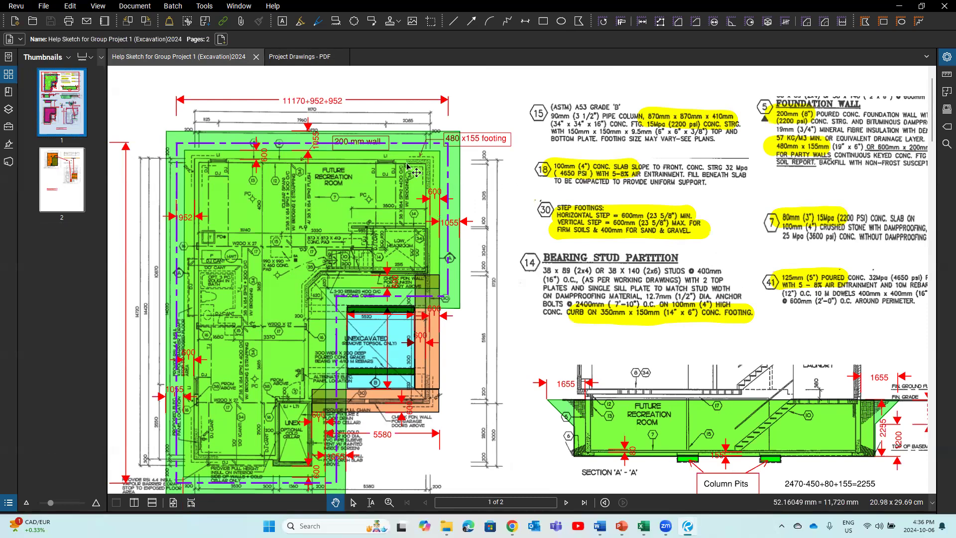
pyautogui.click(288, 57)
# Step: Bring up page 2, the foundation plan, and zoom in on it
pyautogui.click(63, 185)
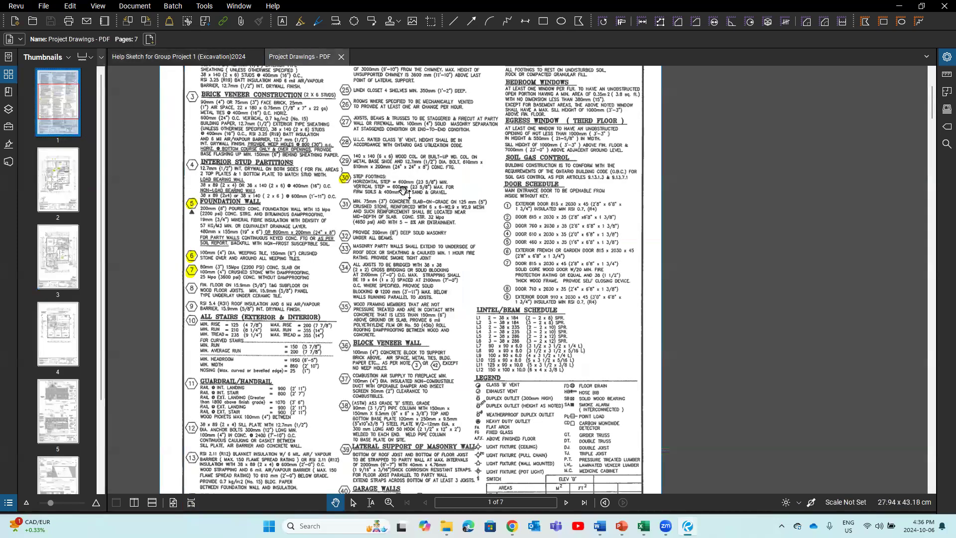
pyautogui.scroll(1, 402, 194)
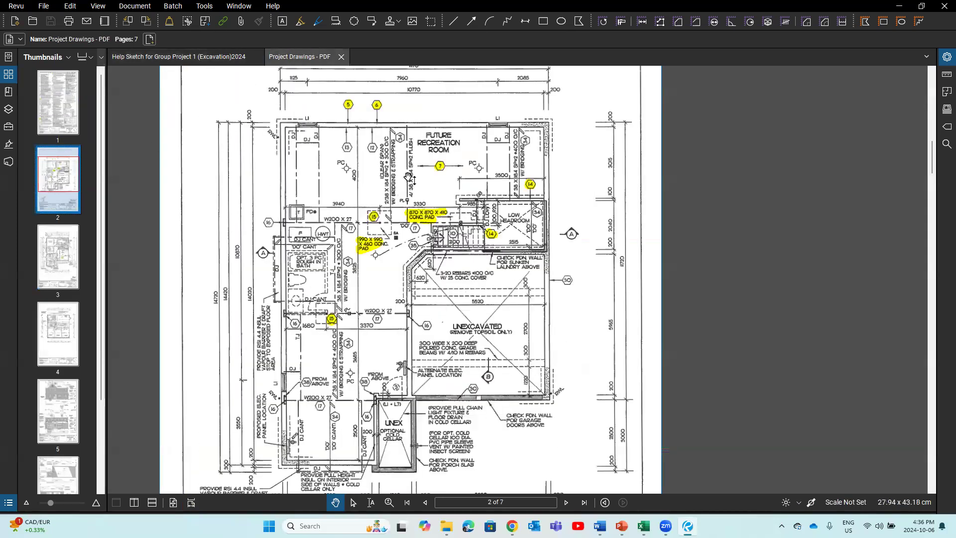
pyautogui.scroll(1, 409, 178)
# Step: Place a dimension markup on the page 2 foundation plan, then deselect it
pyautogui.click(525, 21)
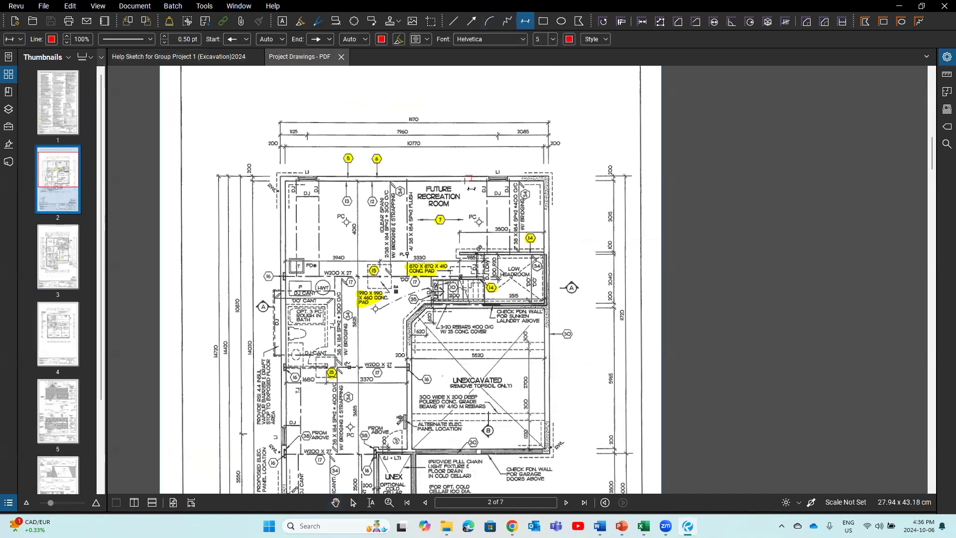
pyautogui.click(465, 180)
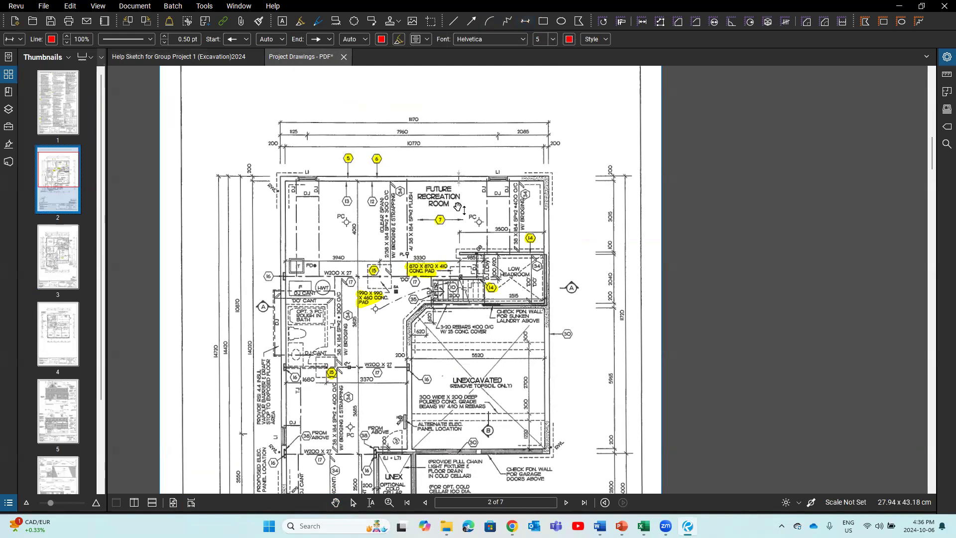
pyautogui.click(437, 277)
pyautogui.click(468, 186)
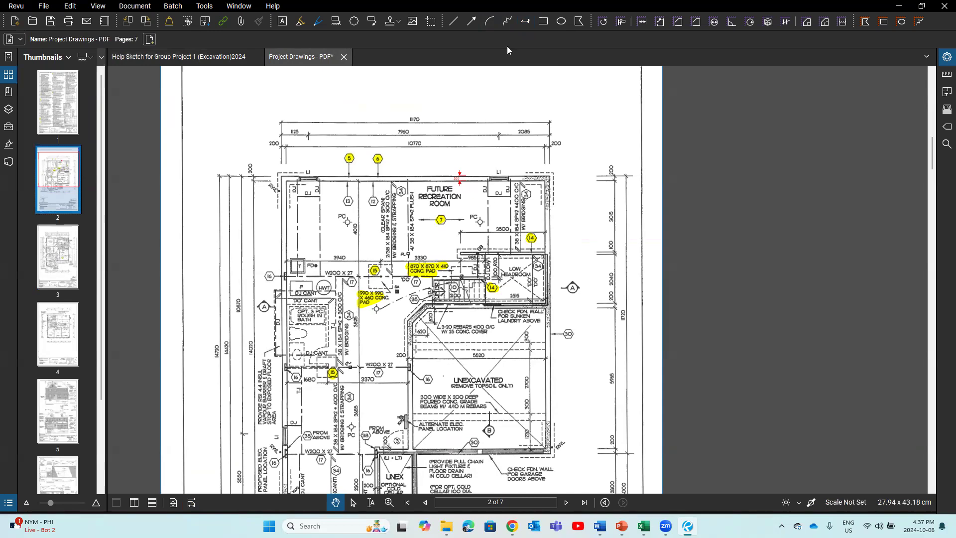
# Step: Add a red '480 x155' text callout above the plan's top wall
pyautogui.click(285, 23)
pyautogui.moveTo(316, 162); pyautogui.dragTo(376, 175)
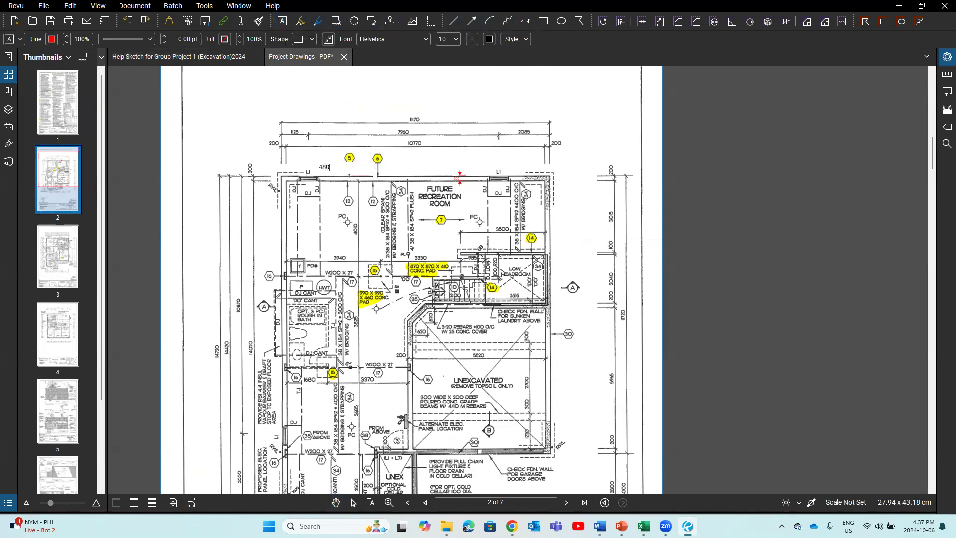
pyautogui.write('480 x155')
pyautogui.press('Escape')
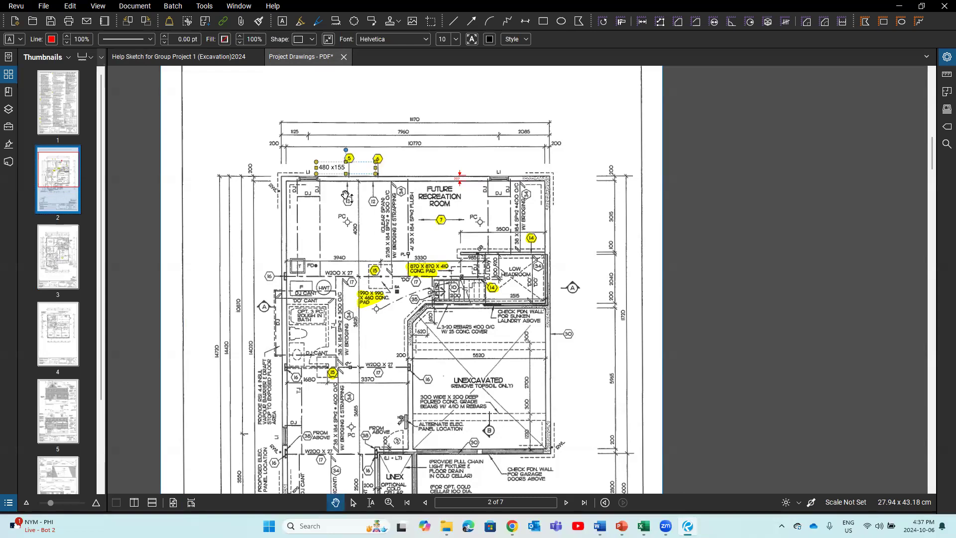
pyautogui.click(50, 40)
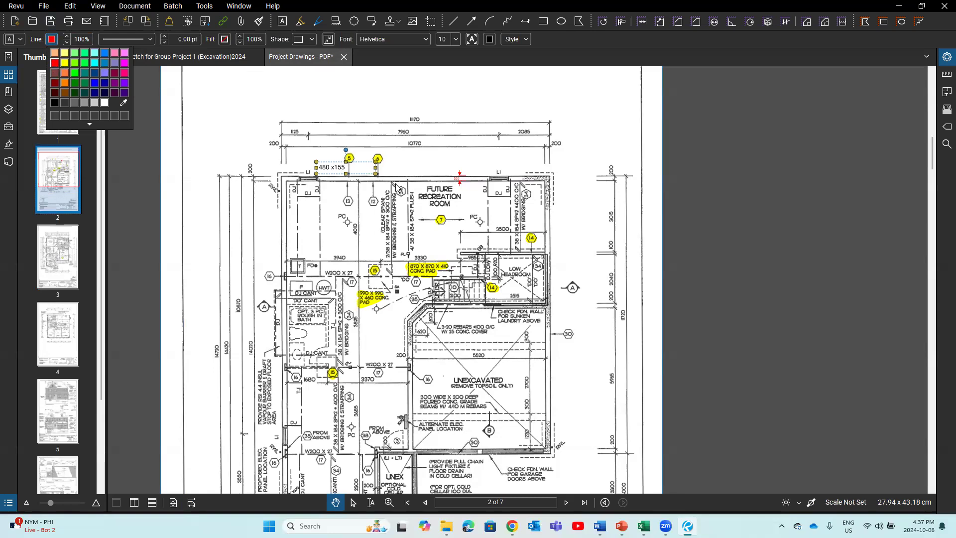
pyautogui.click(357, 189)
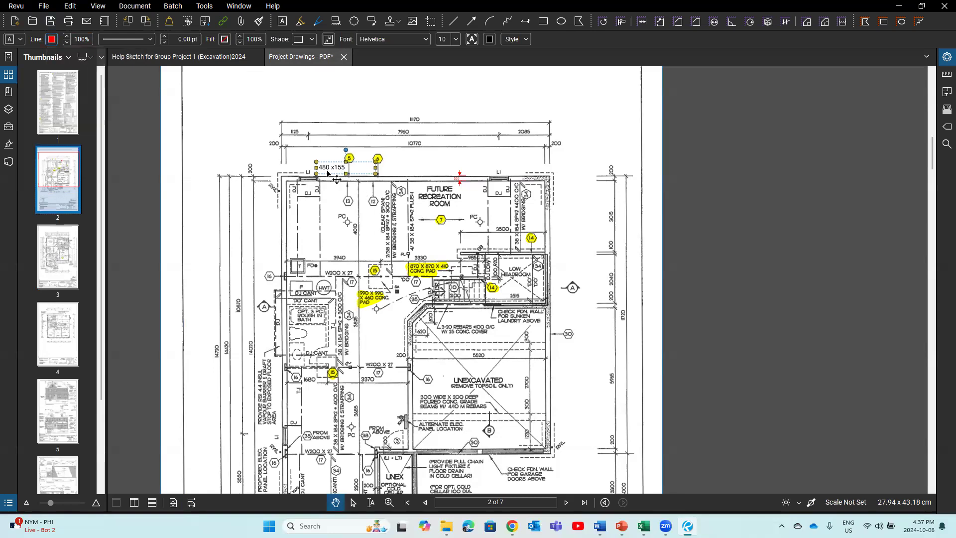
pyautogui.click(490, 39)
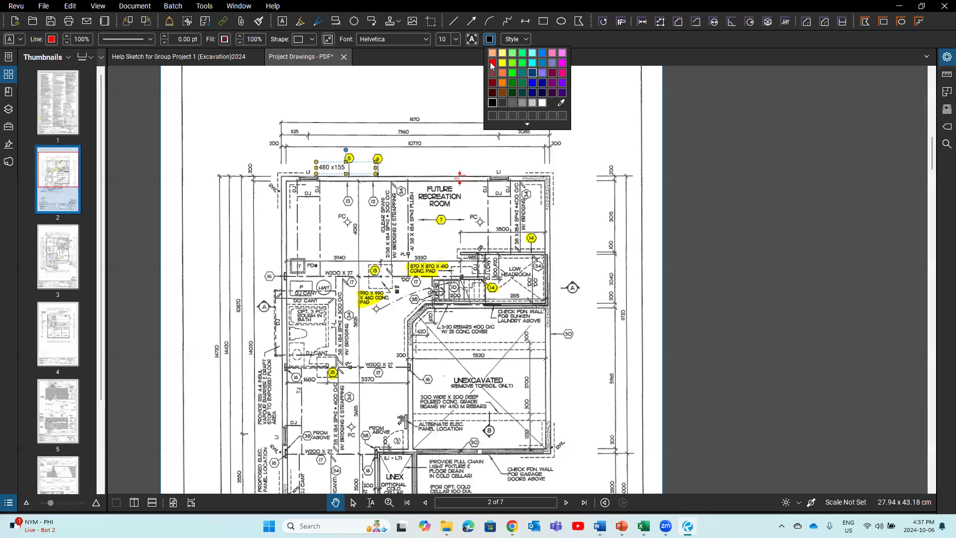
pyautogui.click(492, 64)
pyautogui.click(392, 181)
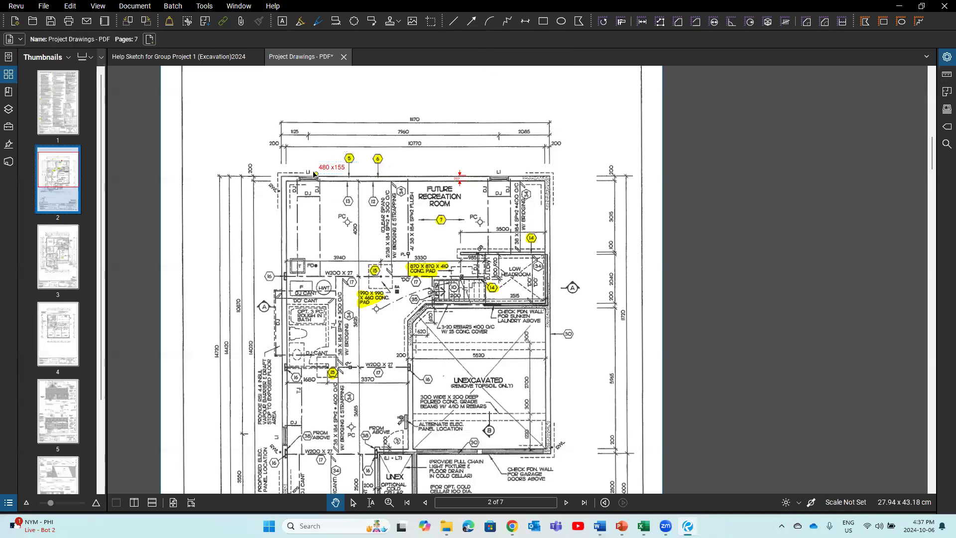
# Step: Edit the callout so it reads 'footing 480 x155'
pyautogui.click(321, 167)
pyautogui.tripleClick(320, 168)
pyautogui.click(321, 168)
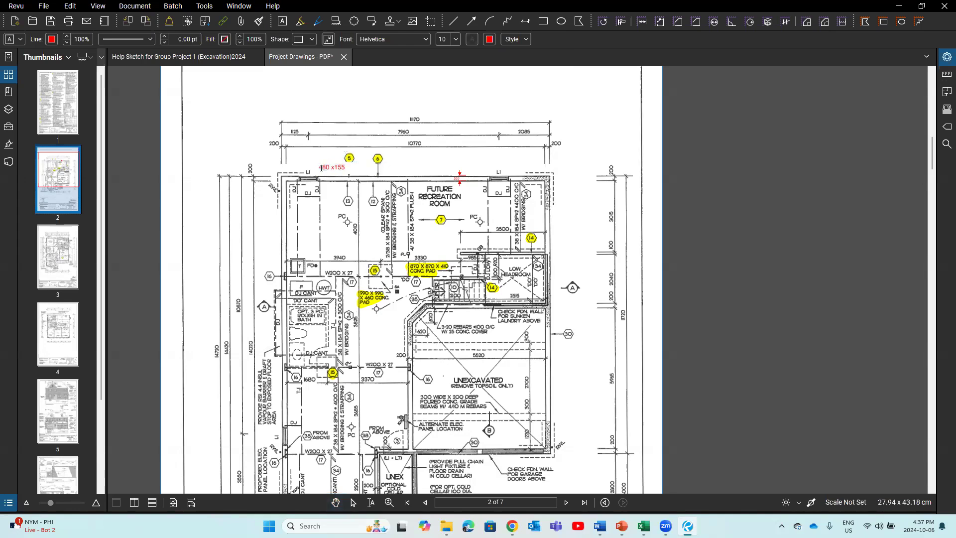
pyautogui.write('footing')
pyautogui.press('Delete')
pyautogui.write('4')
pyautogui.press('Escape')
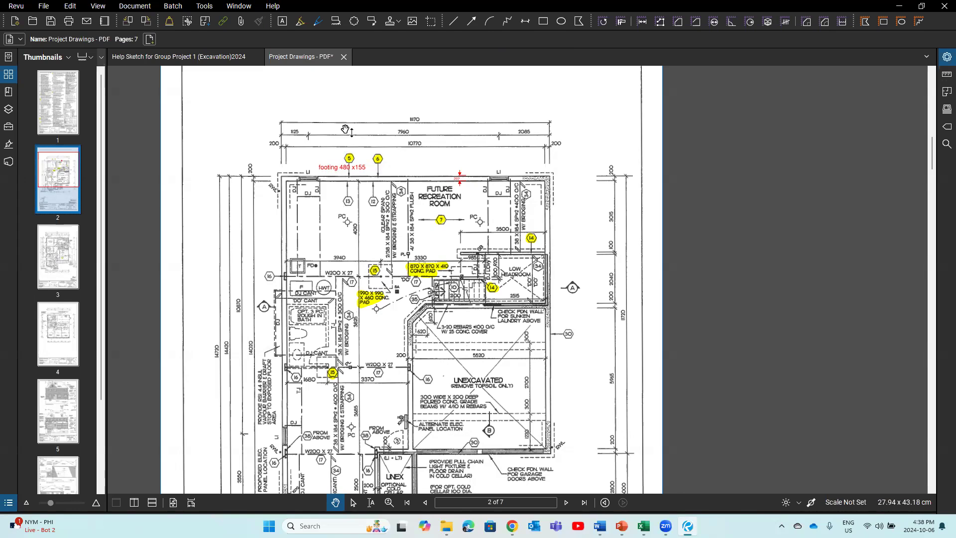
pyautogui.click(234, 60)
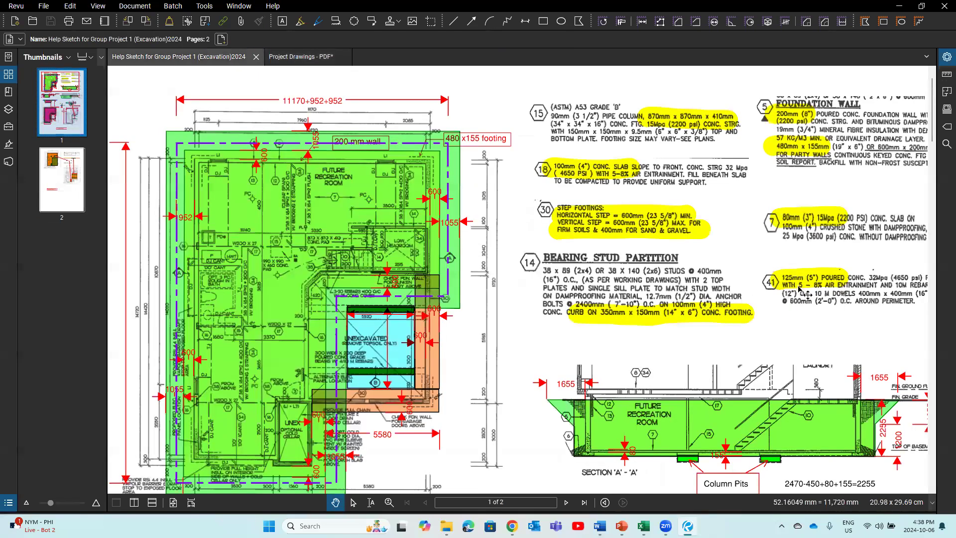
pyautogui.moveTo(807, 319); pyautogui.dragTo(693, 277)
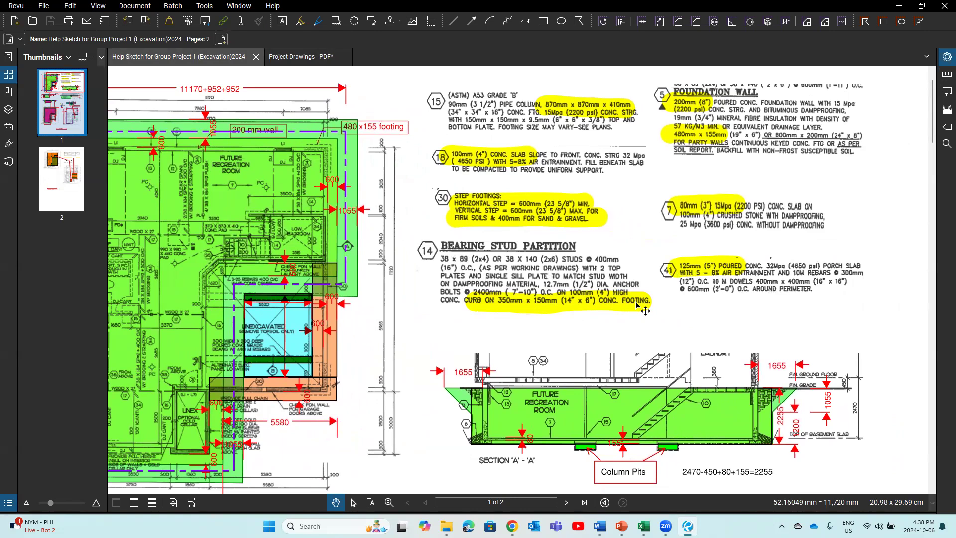
pyautogui.click(294, 57)
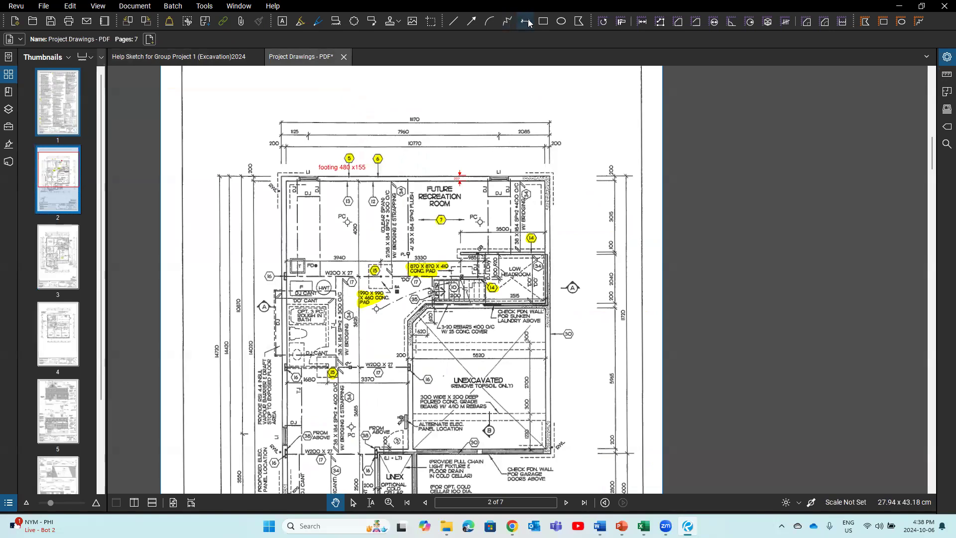
# Step: Draw a text box above the low bedroom reading 'fting' and make its text red
pyautogui.click(283, 21)
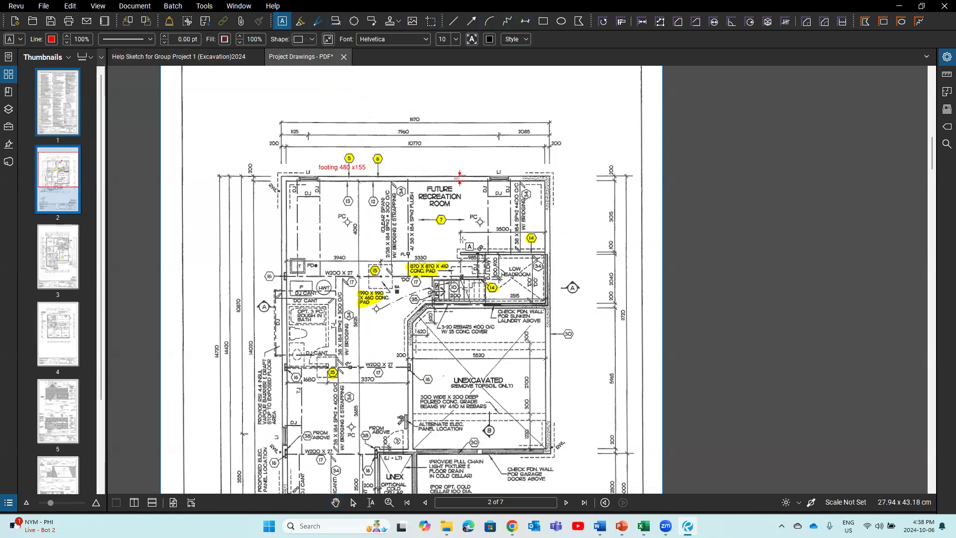
pyautogui.moveTo(458, 239); pyautogui.dragTo(508, 248)
pyautogui.write('fting 350 x150')
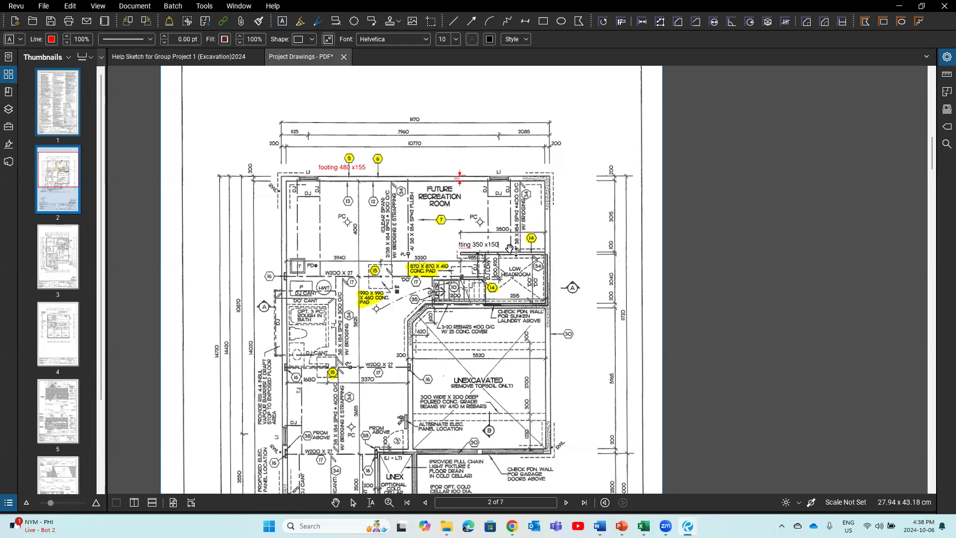
pyautogui.click(421, 252)
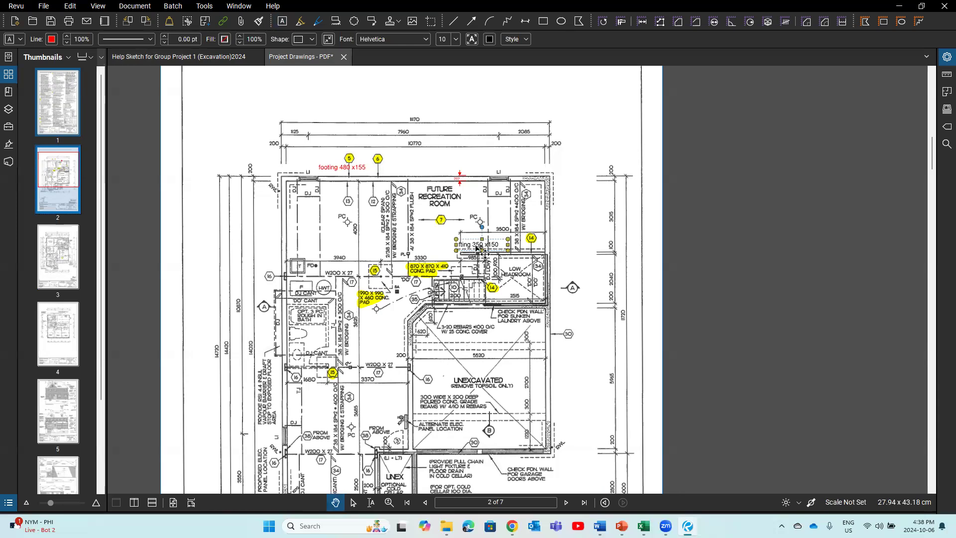
pyautogui.click(489, 40)
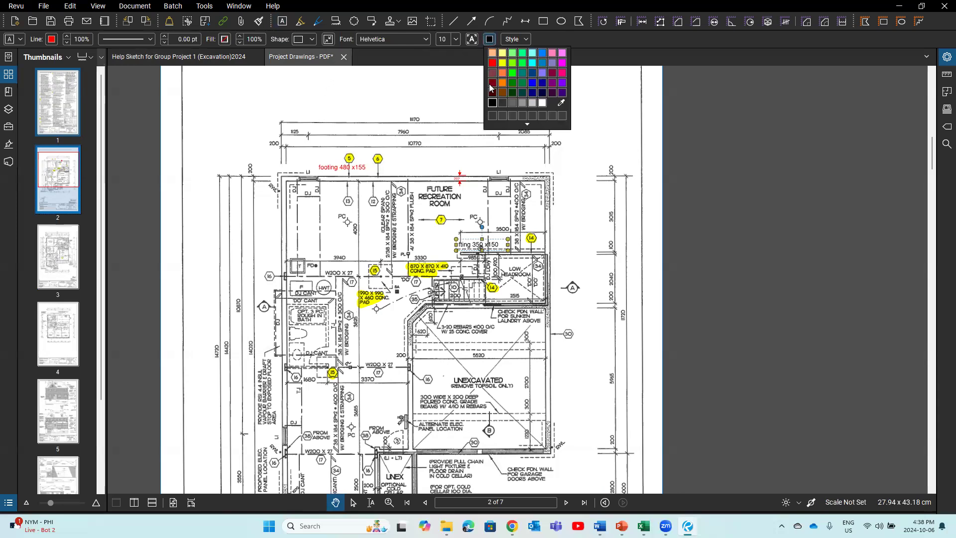
pyautogui.click(492, 63)
pyautogui.click(477, 273)
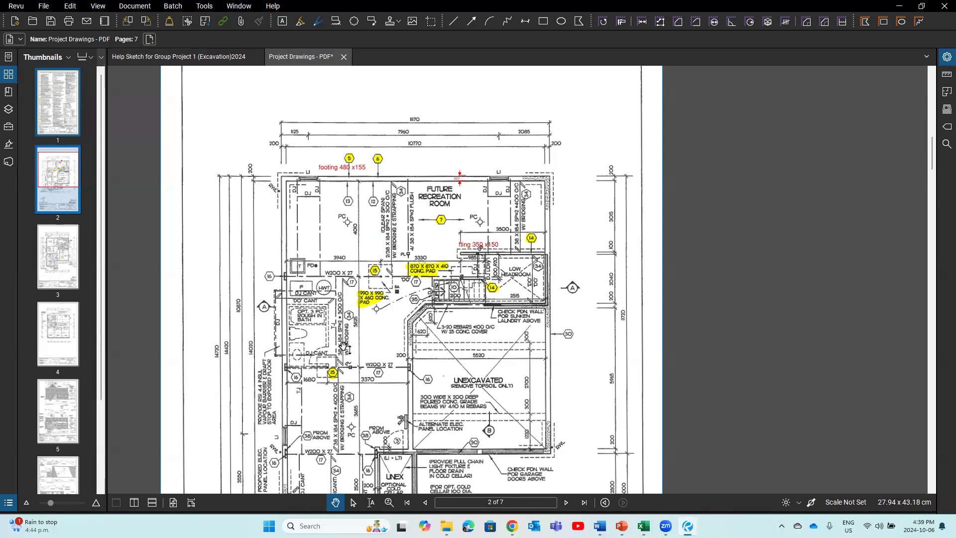
# Step: Check page 1, zoom out on the page 2 foundation plan, then open page 3
pyautogui.click(56, 90)
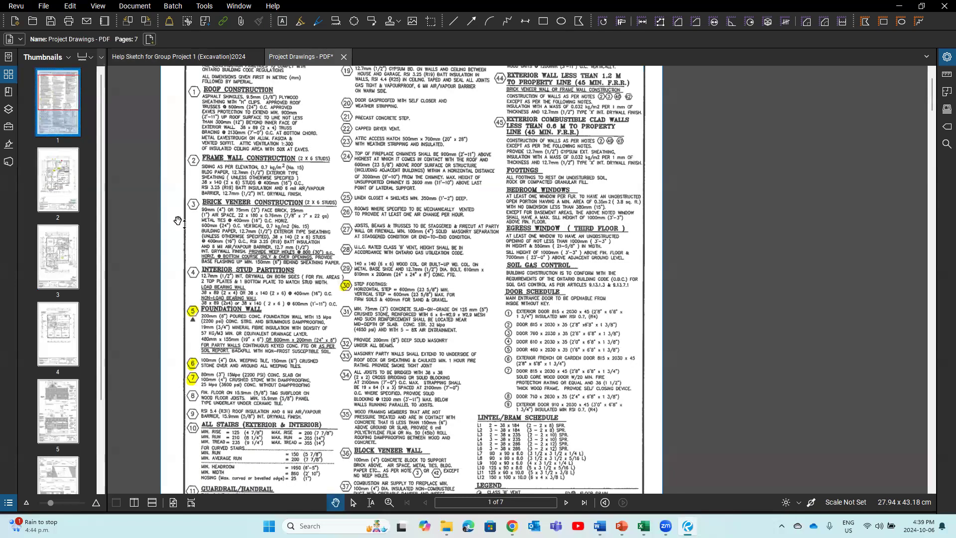
pyautogui.click(83, 189)
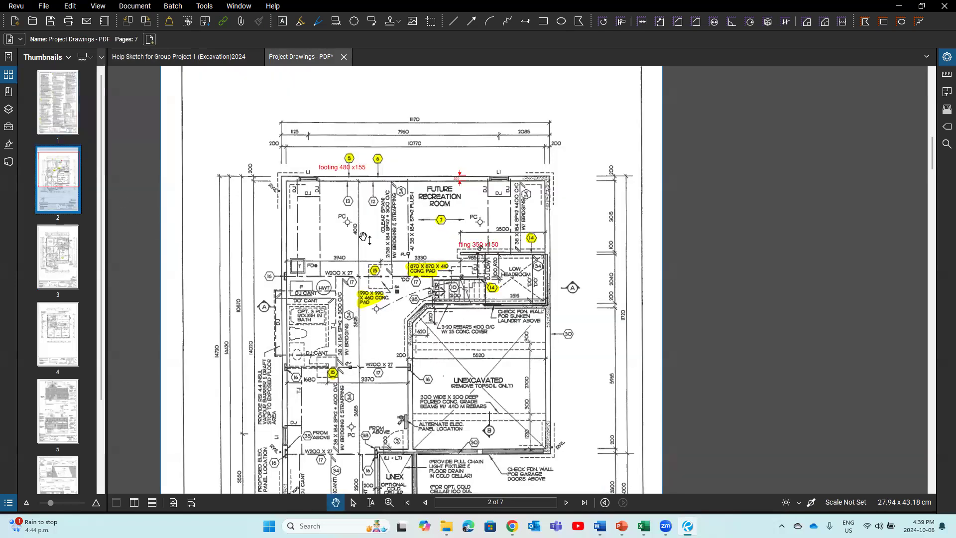
pyautogui.scroll(-1, 364, 237)
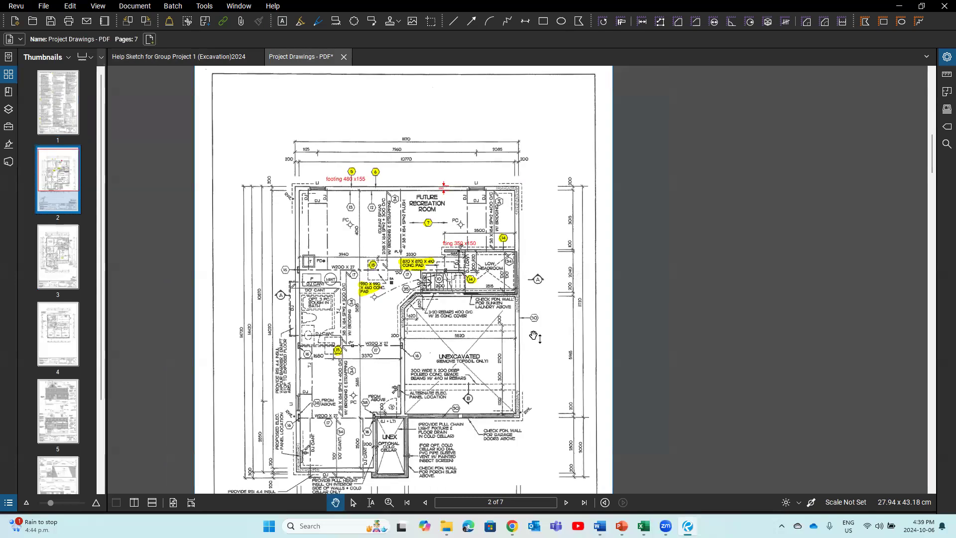
pyautogui.scroll(-1, 535, 337)
pyautogui.scroll(-1, 368, 330)
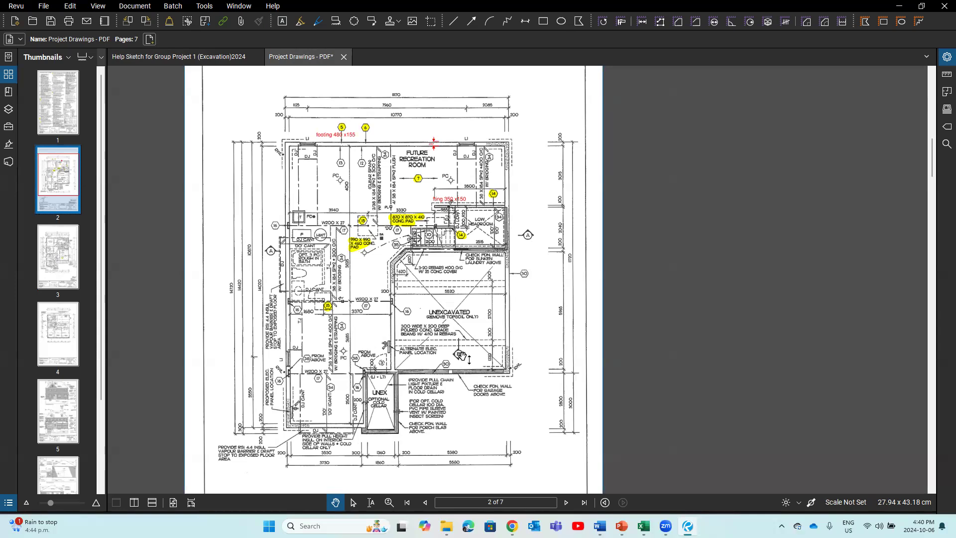
pyautogui.click(73, 272)
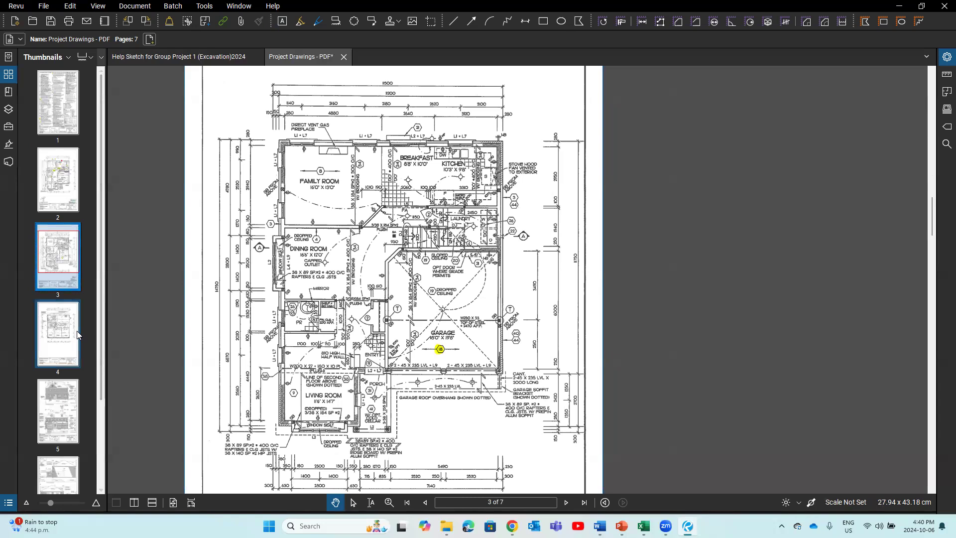
# Step: Pass through page 4 and zoom into page 5's front elevation footing details
pyautogui.click(62, 334)
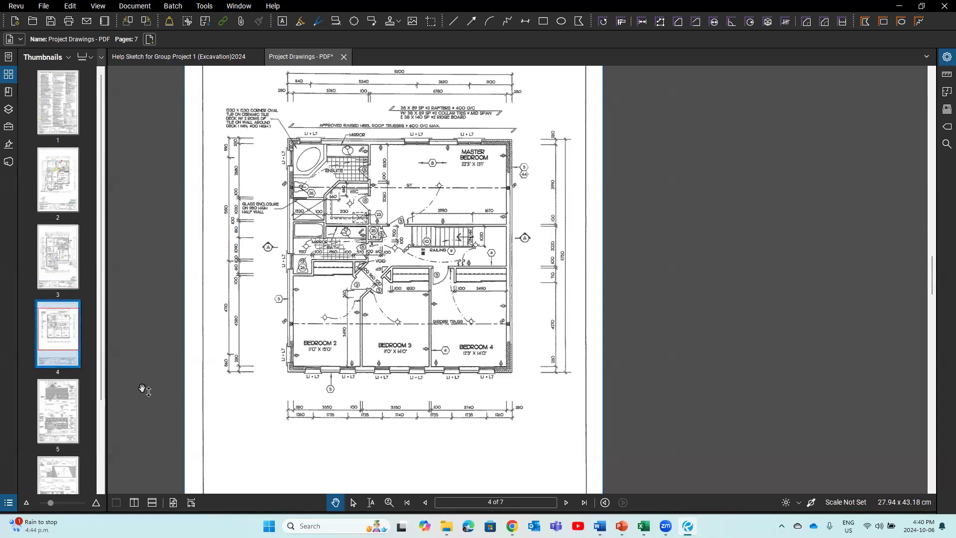
pyautogui.click(64, 422)
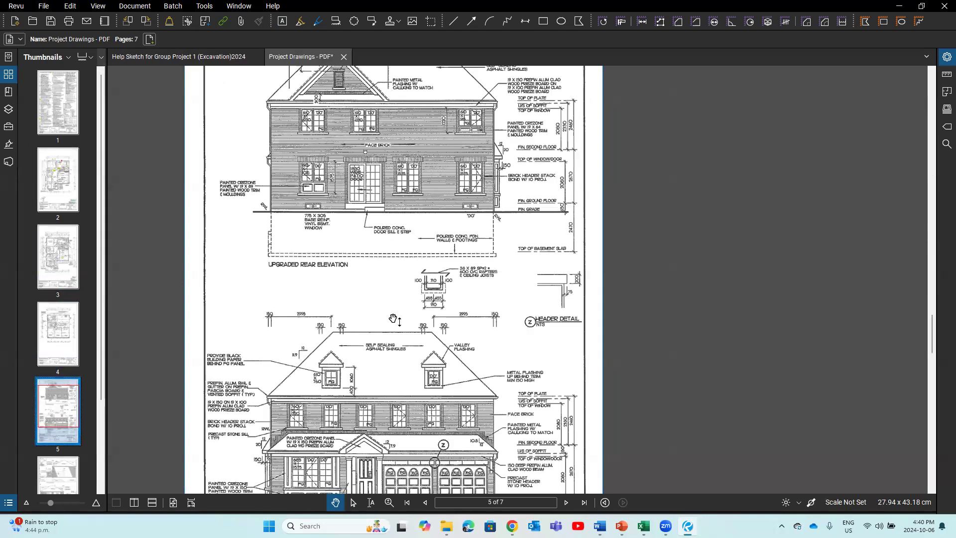
pyautogui.scroll(-2, 397, 302)
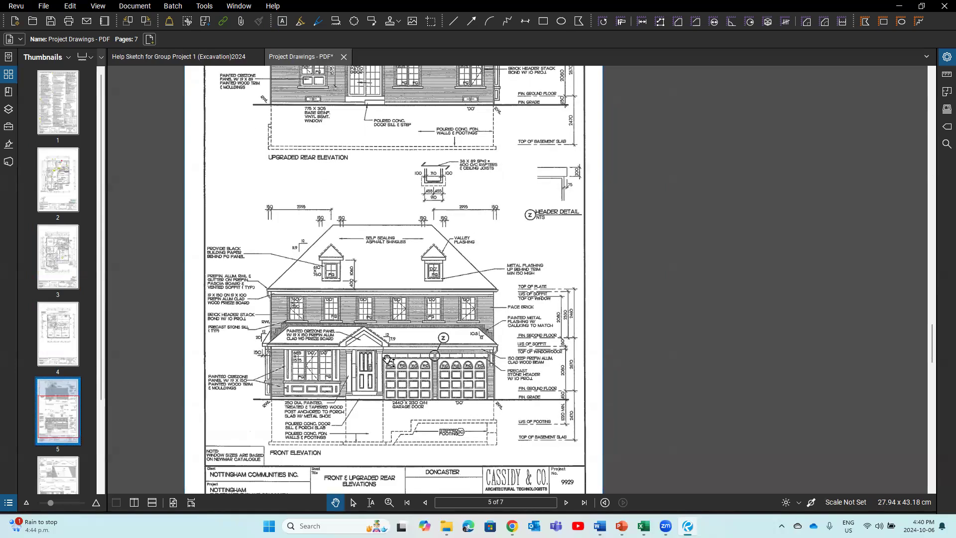
pyautogui.scroll(-2, 388, 353)
pyautogui.scroll(1, 554, 445)
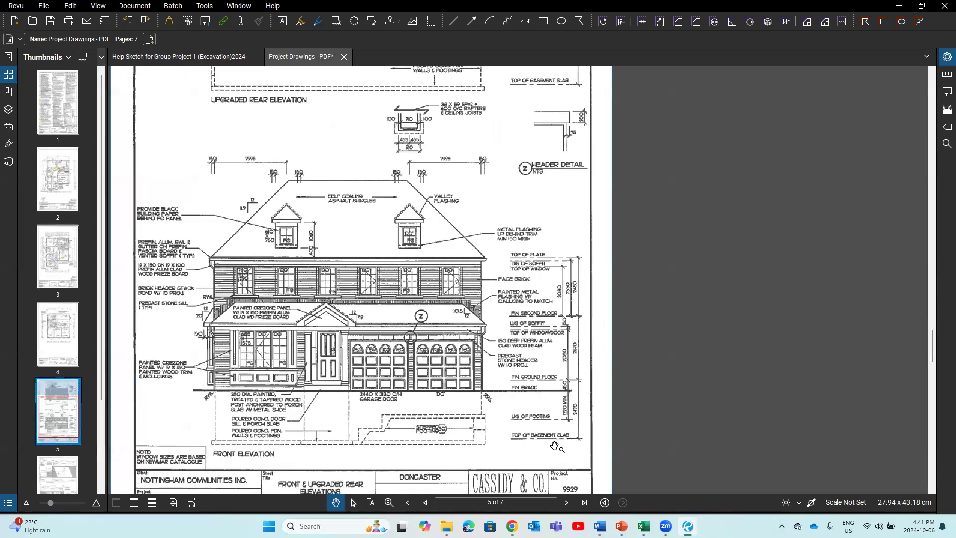
pyautogui.scroll(1, 554, 446)
pyautogui.scroll(1, 396, 450)
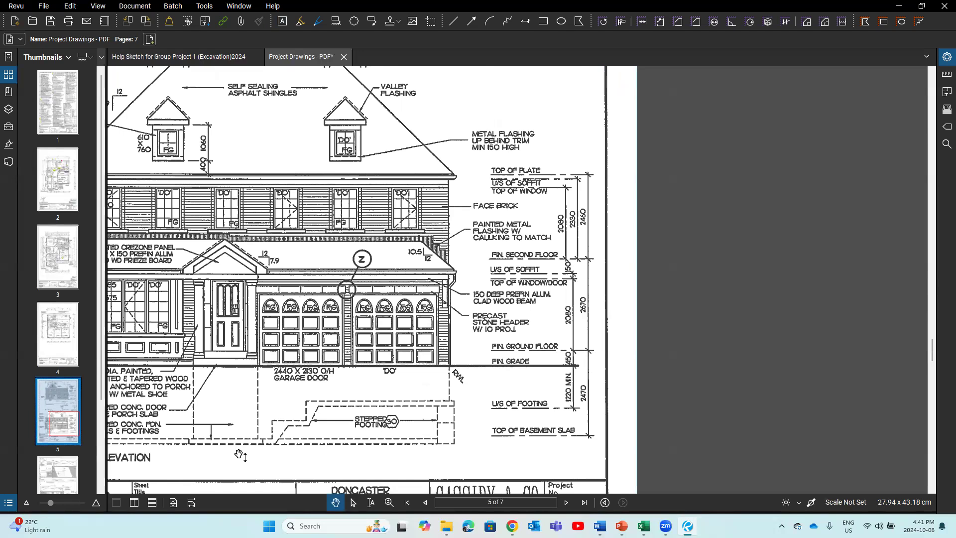
# Step: Review the page 6 side elevations, zooming and panning around them
pyautogui.click(60, 470)
pyautogui.scroll(-2, 256, 411)
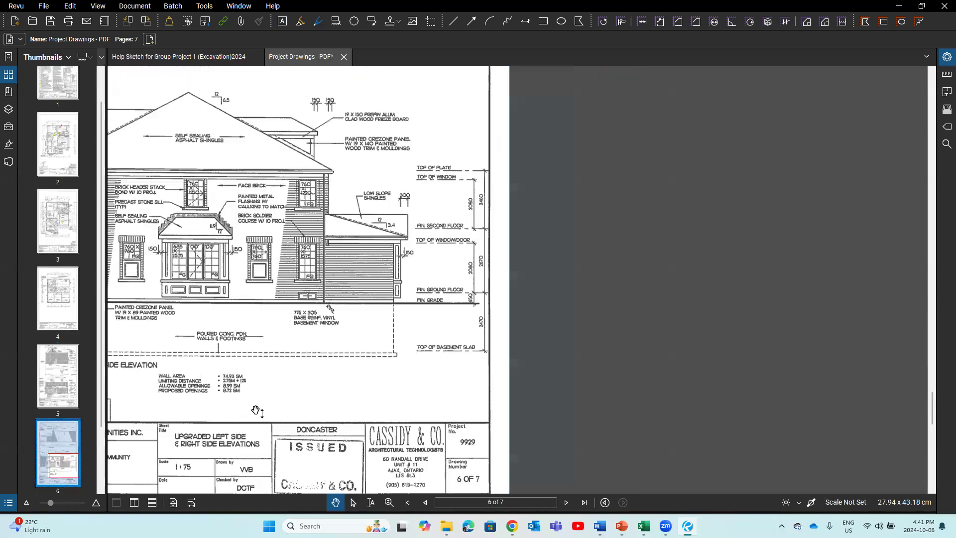
pyautogui.moveTo(256, 411); pyautogui.dragTo(419, 368)
pyautogui.scroll(-2, 57, 462)
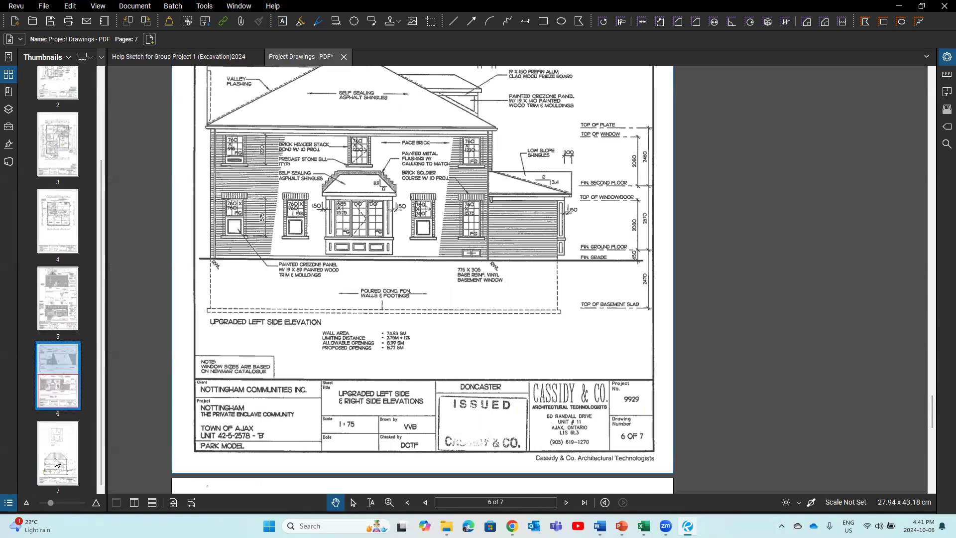
# Step: Inspect the page 7 Section 'A'-'A', then bring up the Doncaster 3d images presentation
pyautogui.click(56, 462)
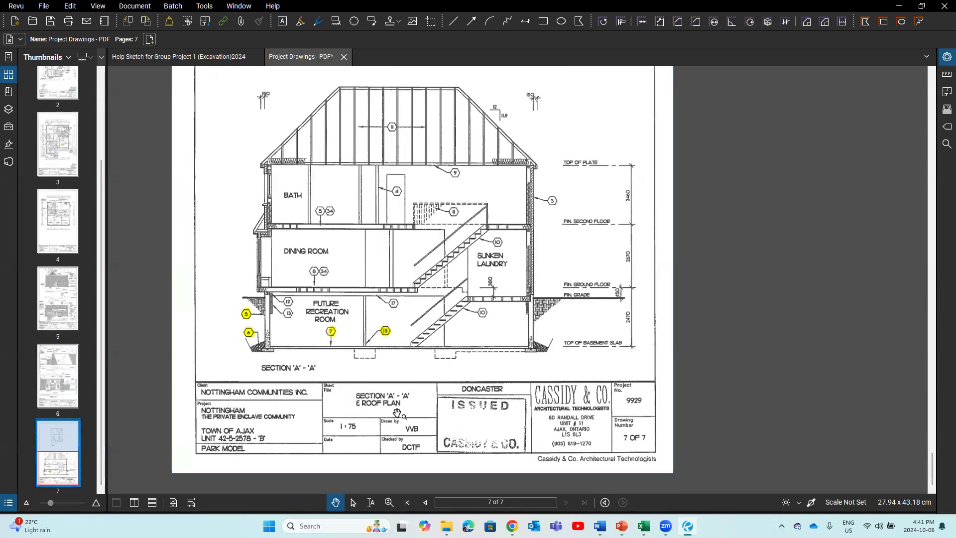
pyautogui.scroll(1, 397, 413)
pyautogui.scroll(1, 397, 413)
pyautogui.moveTo(583, 359); pyautogui.dragTo(588, 388)
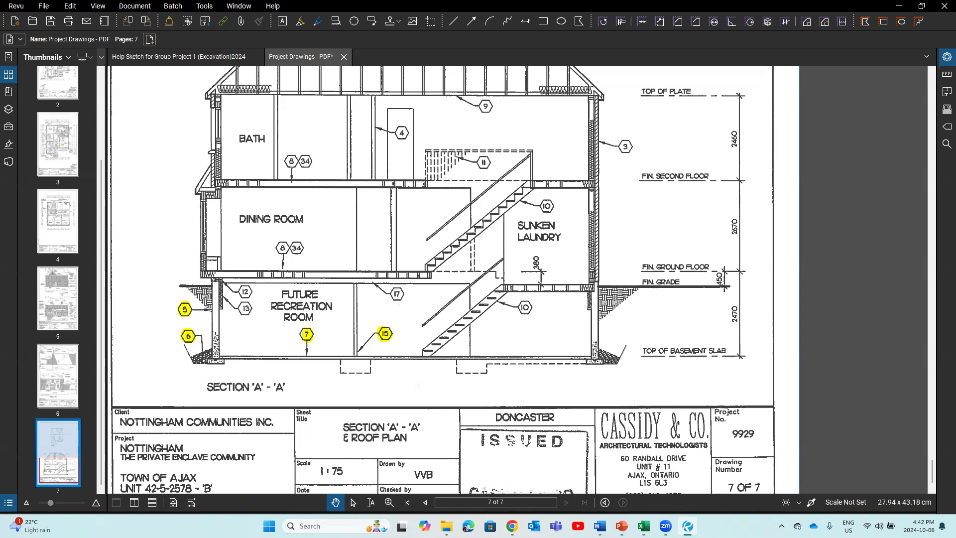
pyautogui.moveTo(622, 526)
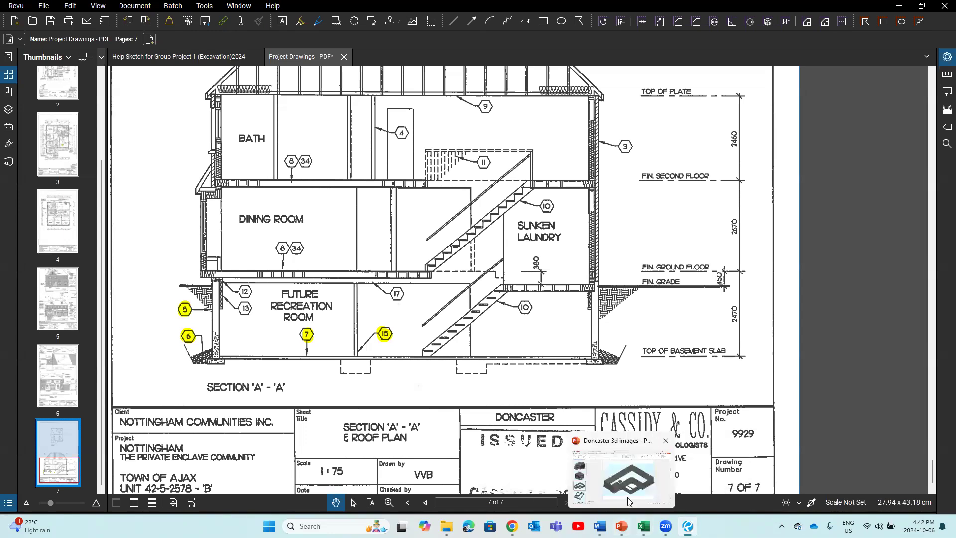
pyautogui.click(627, 497)
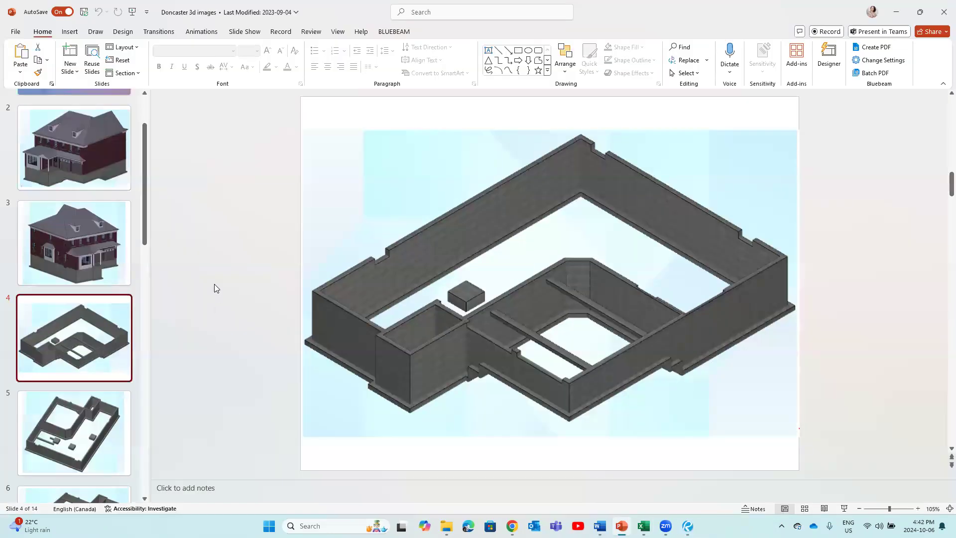
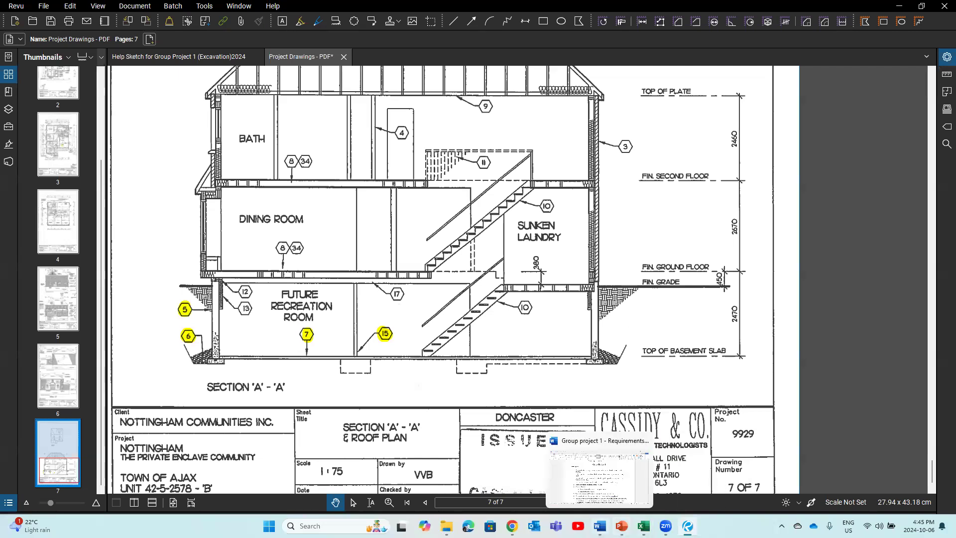
# Step: Bring the Group project 1 - Requirements document forward in Word to read its Assumptions list
pyautogui.click(600, 526)
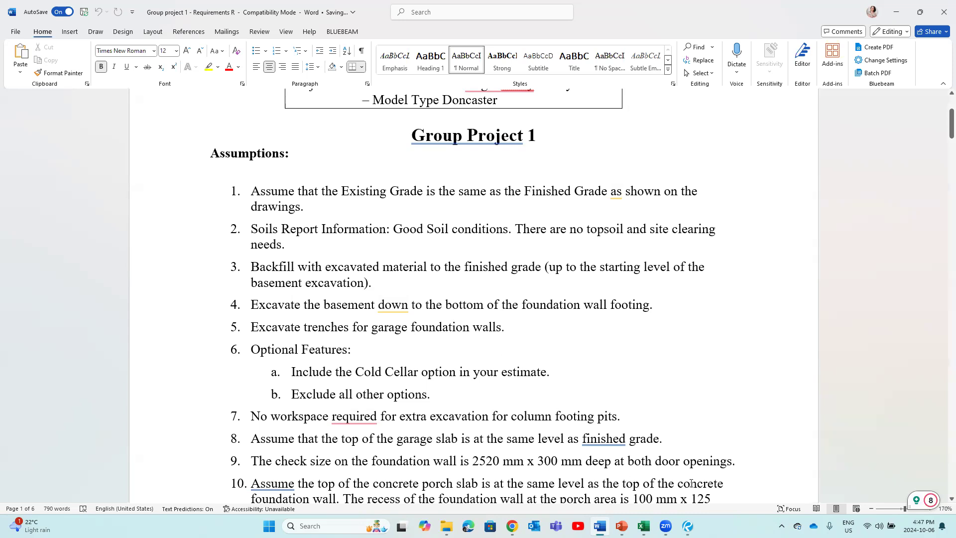
# Step: Back in Revu, glance at the Help Sketch, then return to the page 7 Section A-A drawing
pyautogui.moveTo(687, 523)
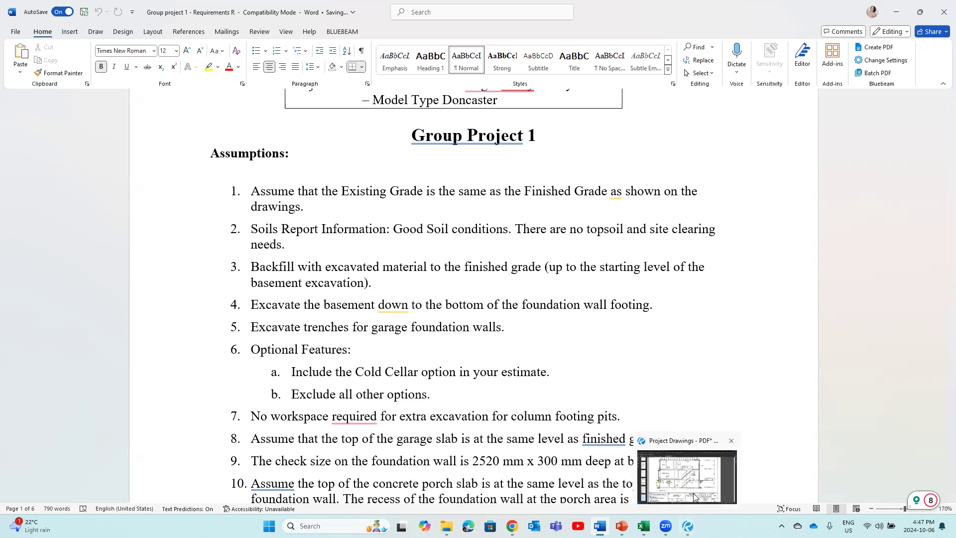
pyautogui.click(695, 495)
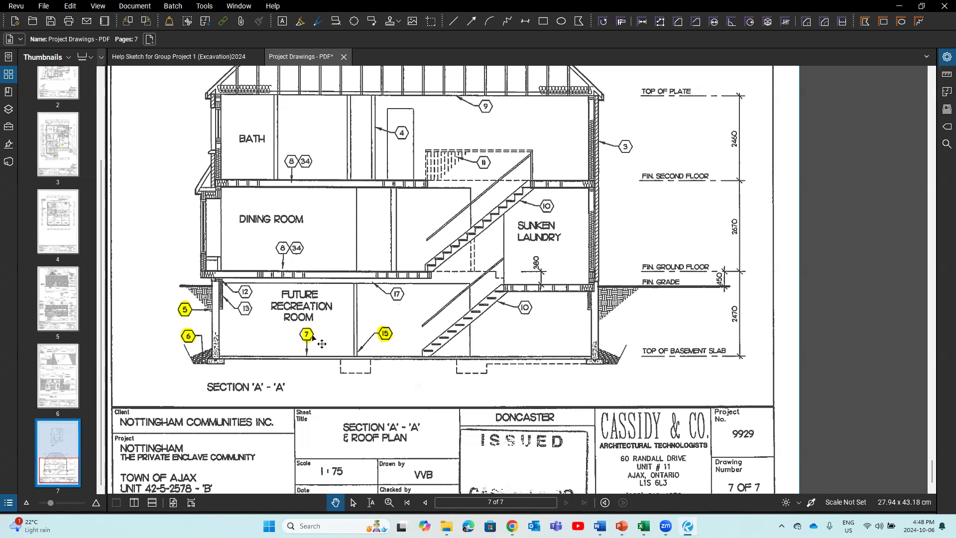
pyautogui.click(172, 58)
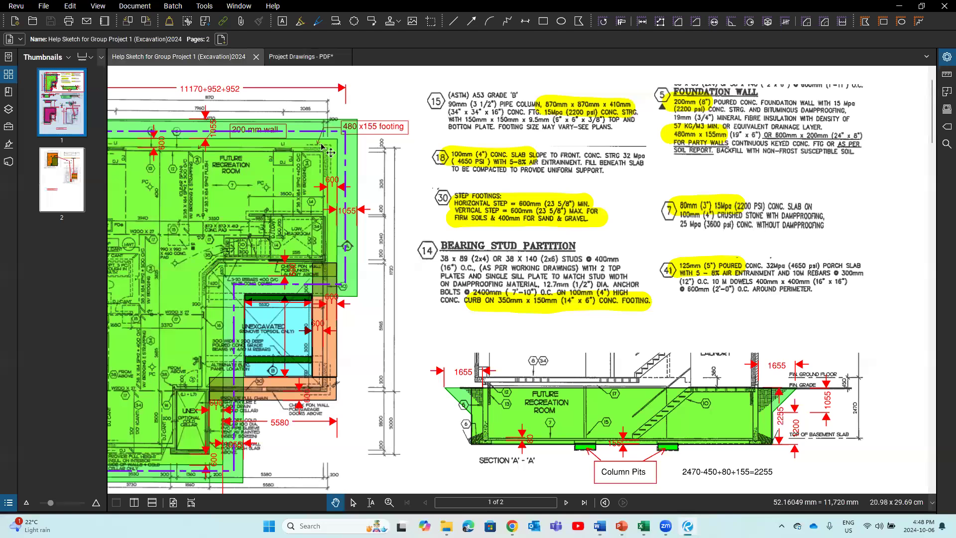
pyautogui.click(306, 60)
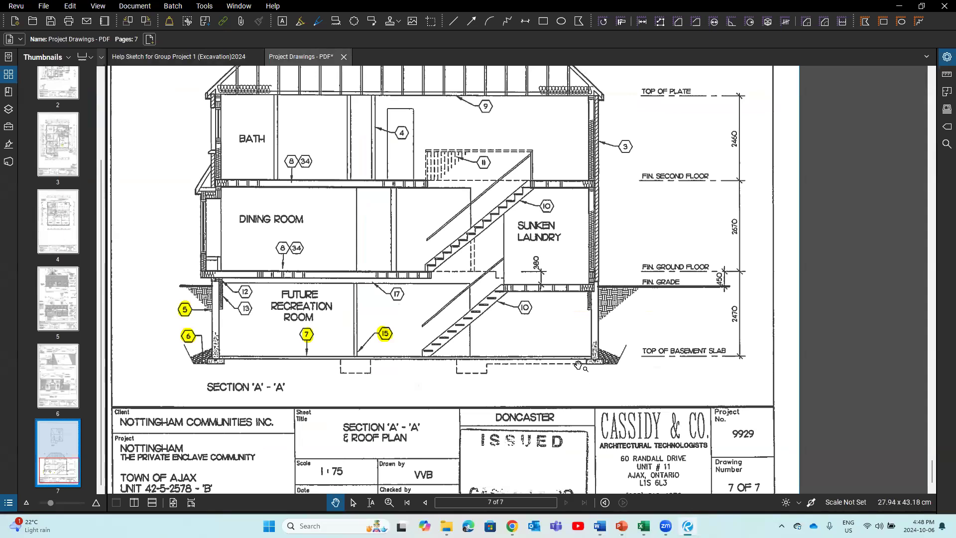
pyautogui.scroll(2, 589, 366)
# Step: Dimension the layer under the basement slab beside the right wall as 155
pyautogui.scroll(2, 579, 365)
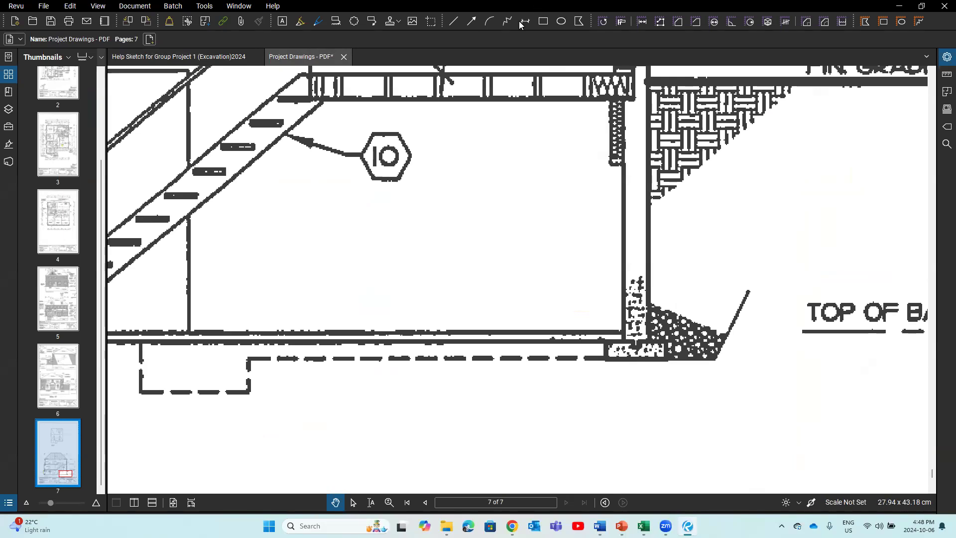
pyautogui.click(628, 342)
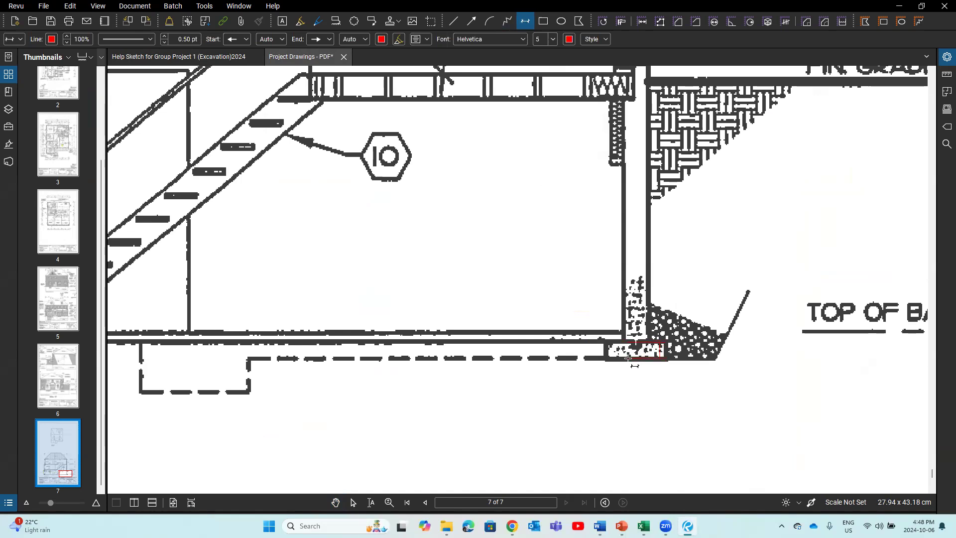
pyautogui.click(629, 380)
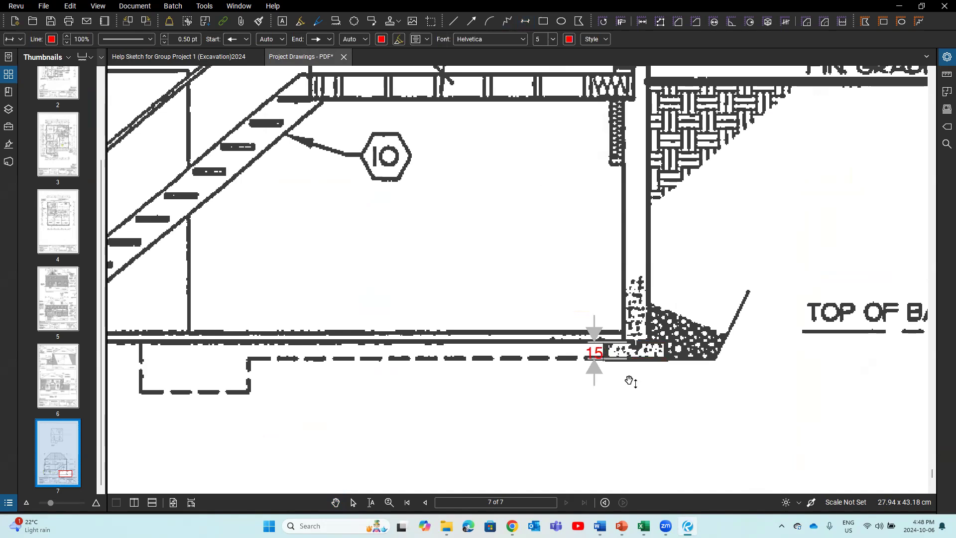
pyautogui.click(591, 395)
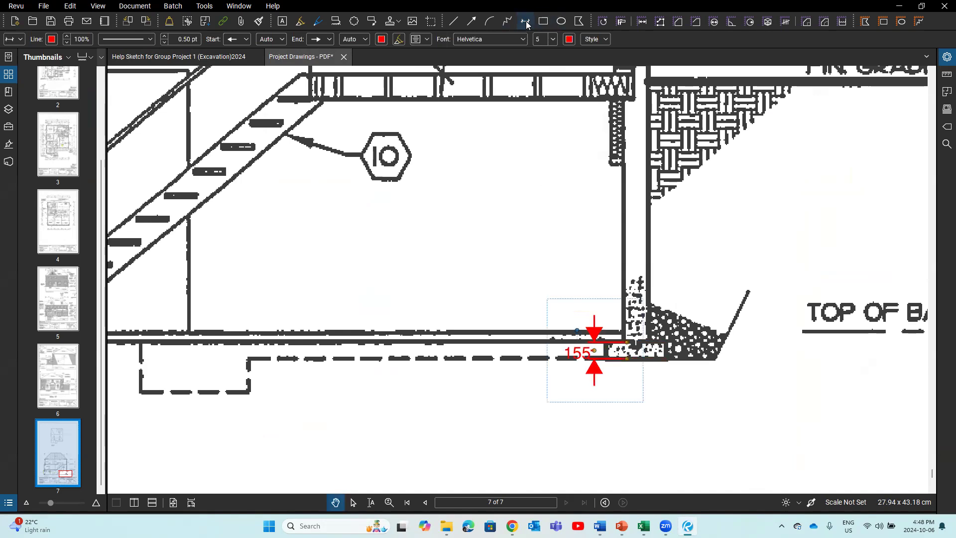
# Step: Draw a trial horizontal dimension along the footing, then select it as unwanted
pyautogui.click(525, 21)
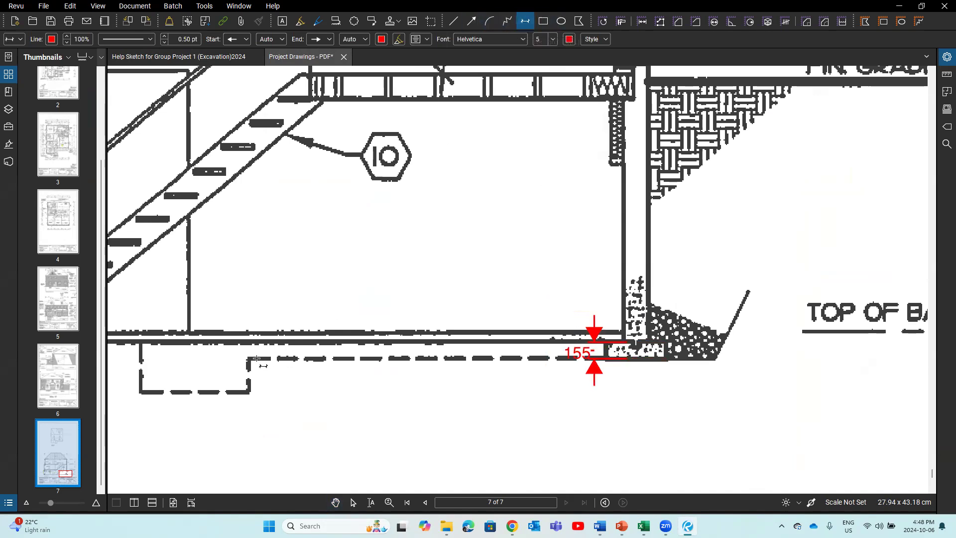
pyautogui.click(250, 357)
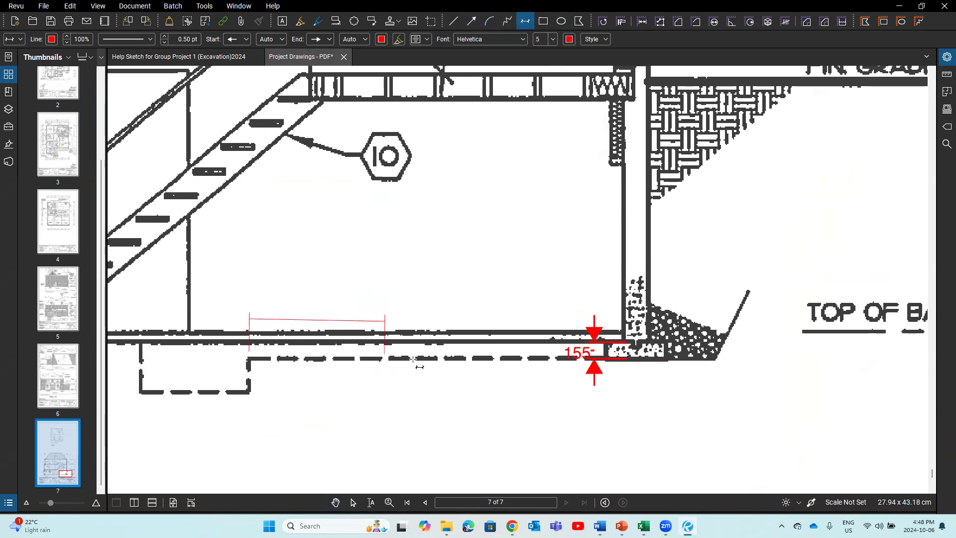
pyautogui.click(452, 363)
pyautogui.click(438, 391)
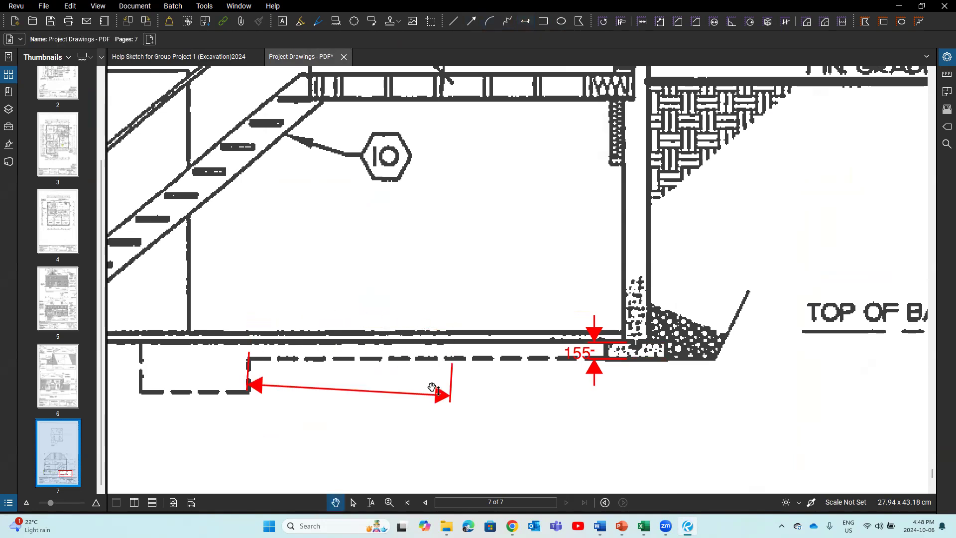
pyautogui.click(426, 393)
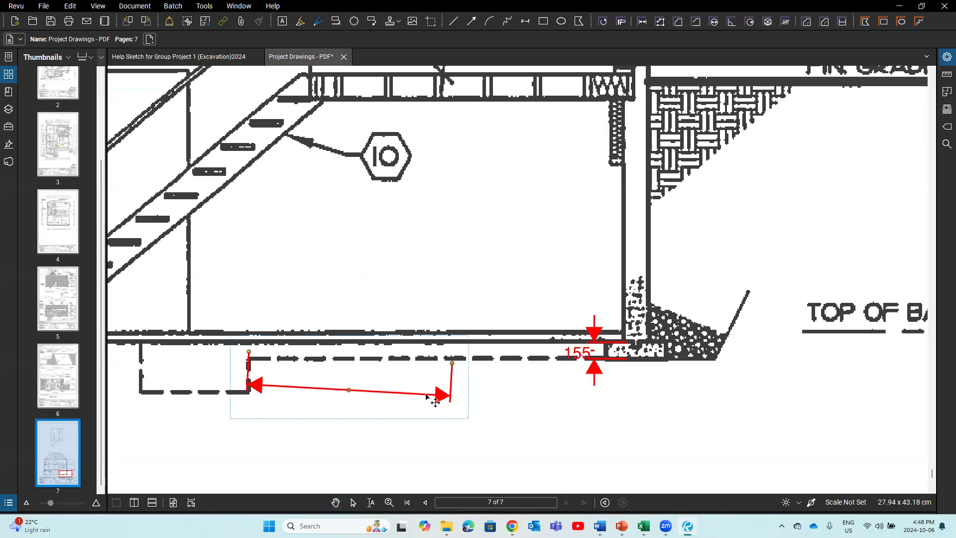
# Step: Delete the trial dimension and draw a red line from the footing step to the right wall
pyautogui.press('Delete')
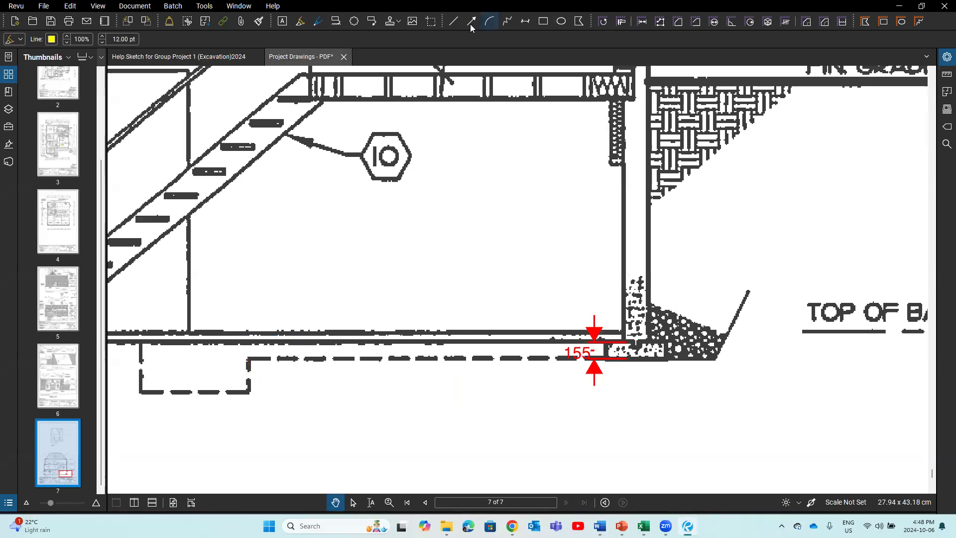
pyautogui.click(451, 21)
pyautogui.click(238, 353)
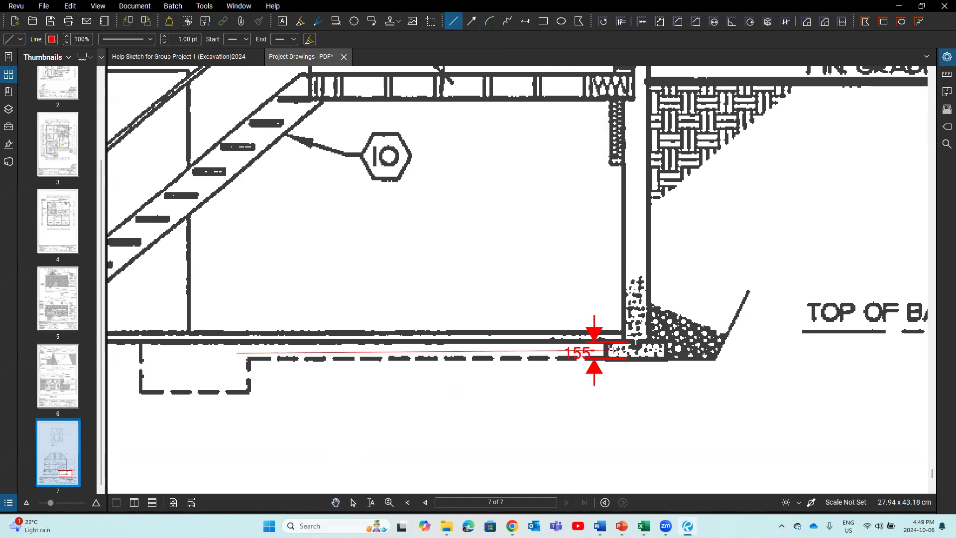
pyautogui.click(613, 352)
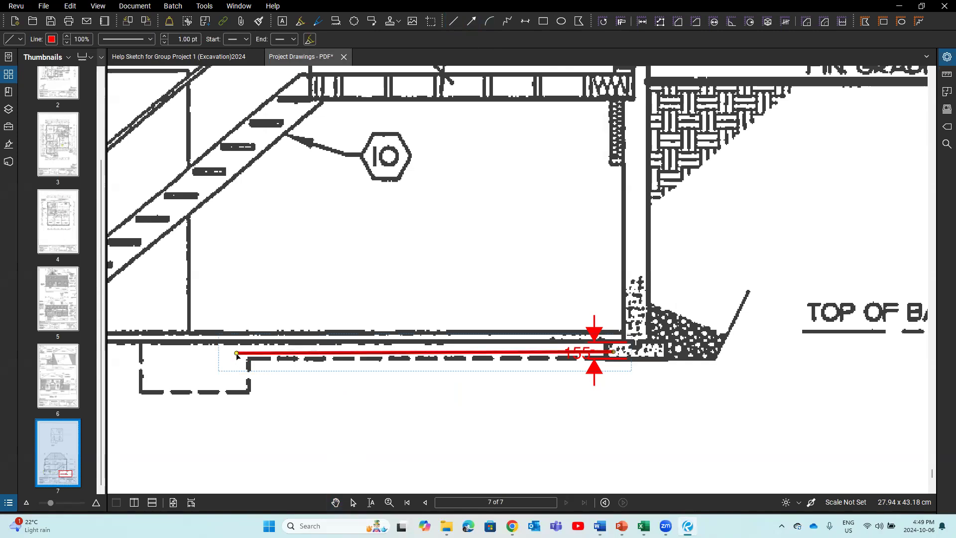
pyautogui.click(267, 356)
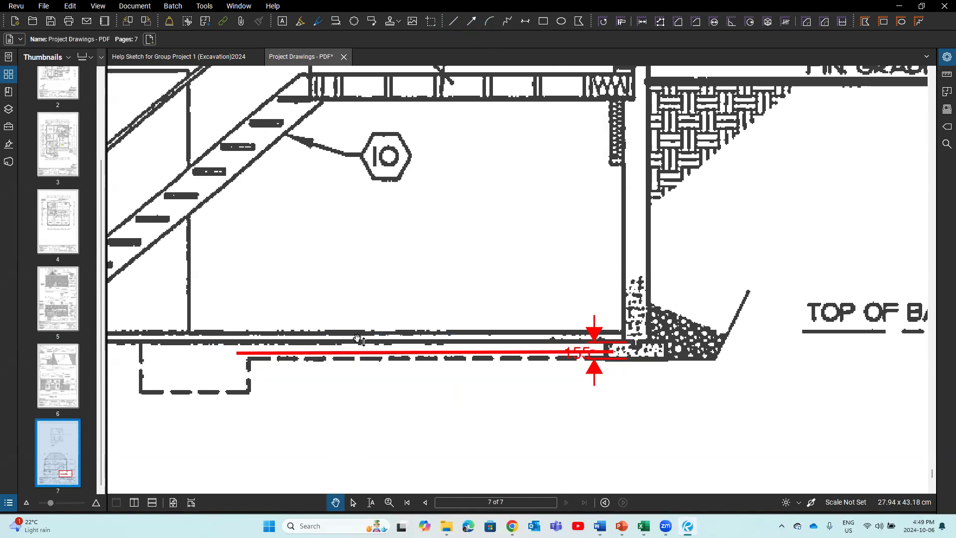
pyautogui.click(525, 21)
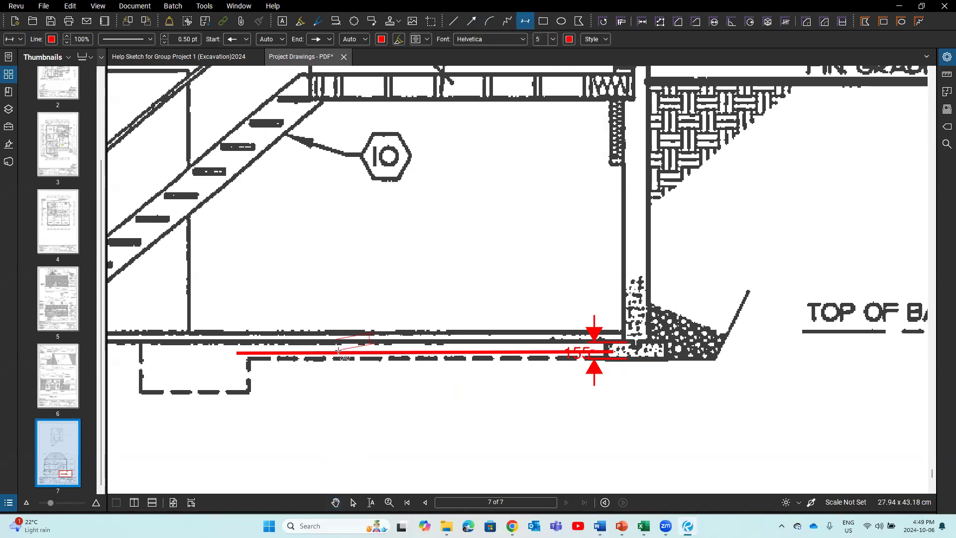
# Step: Add a 100 thickness dimension at the slab's left end, above the red line
pyautogui.click(336, 353)
pyautogui.write('100')
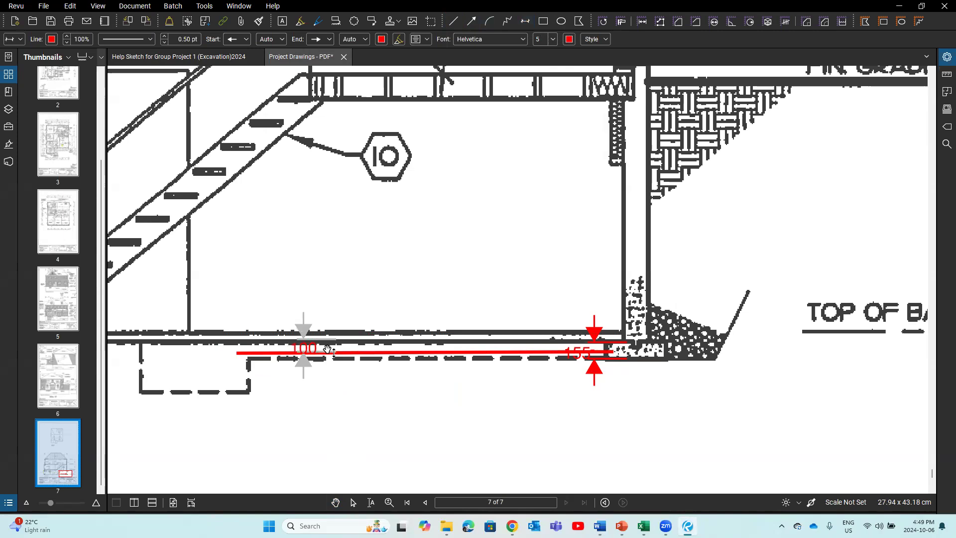
pyautogui.click(331, 401)
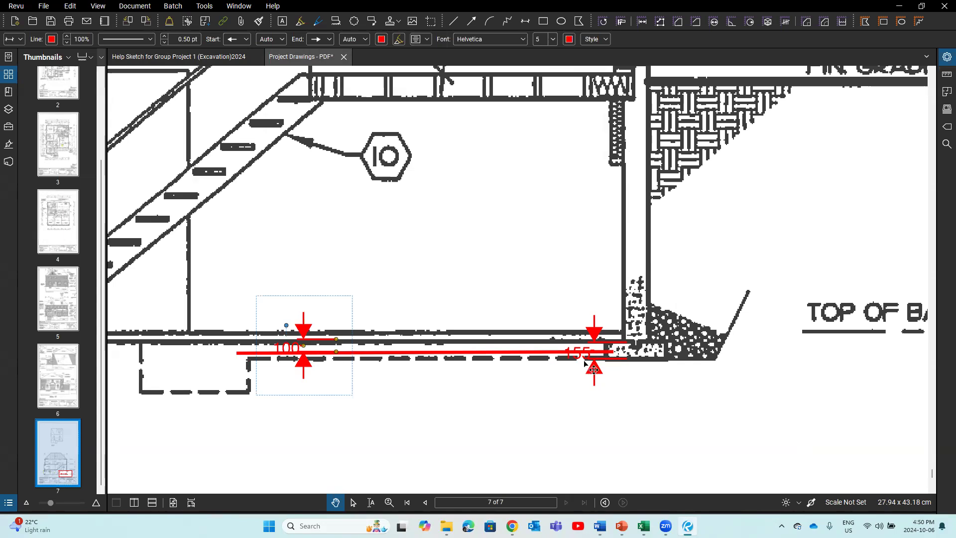
pyautogui.moveTo(618, 524)
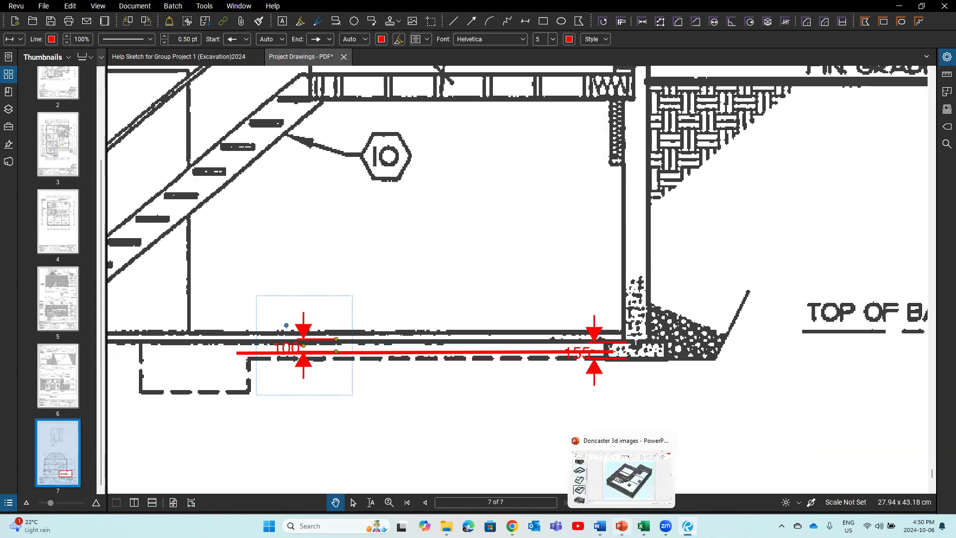
pyautogui.moveTo(665, 525)
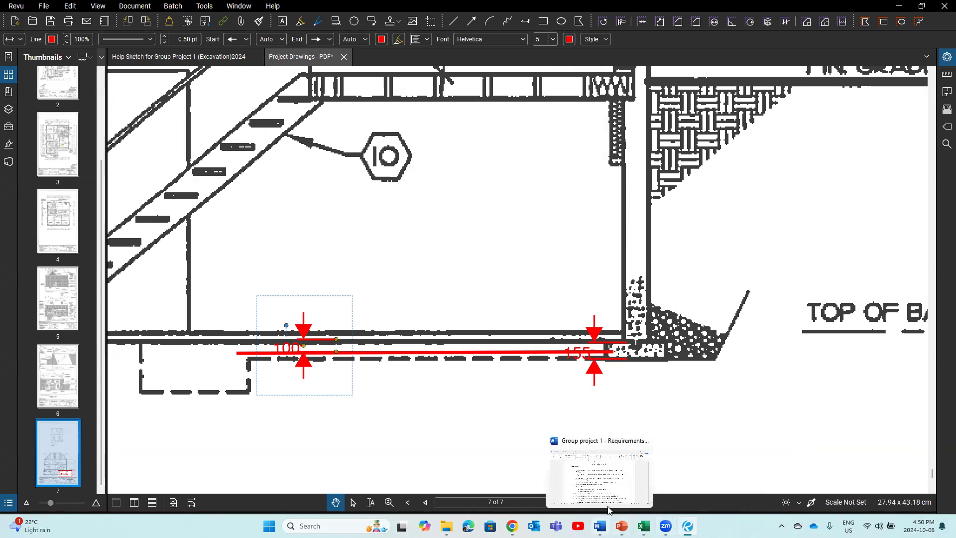
pyautogui.click(609, 496)
pyautogui.scroll(-3, 589, 457)
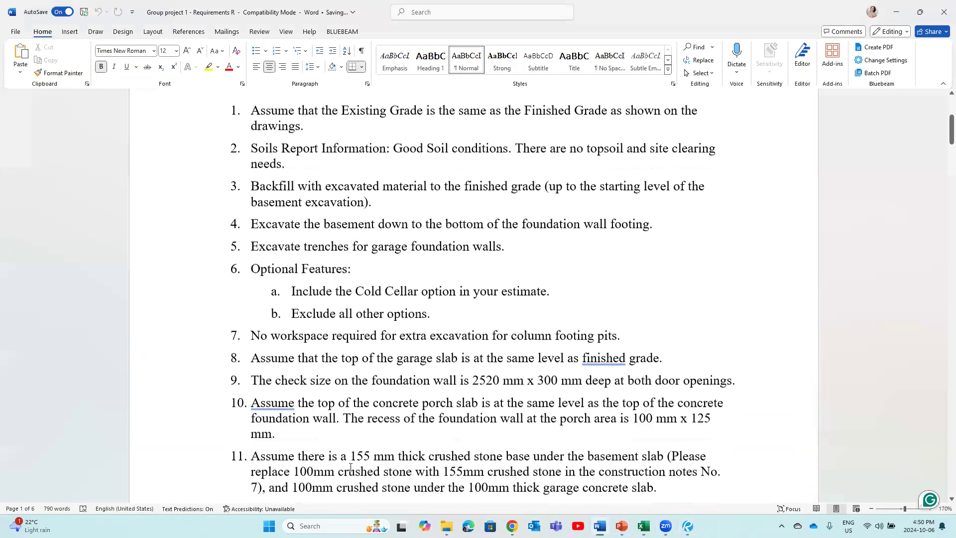
pyautogui.scroll(-3, 299, 381)
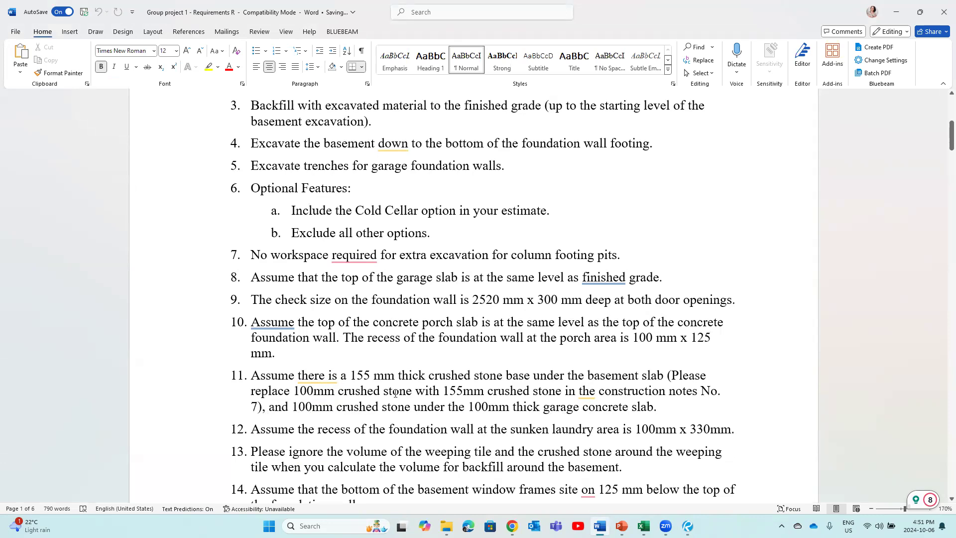
pyautogui.scroll(3, 395, 394)
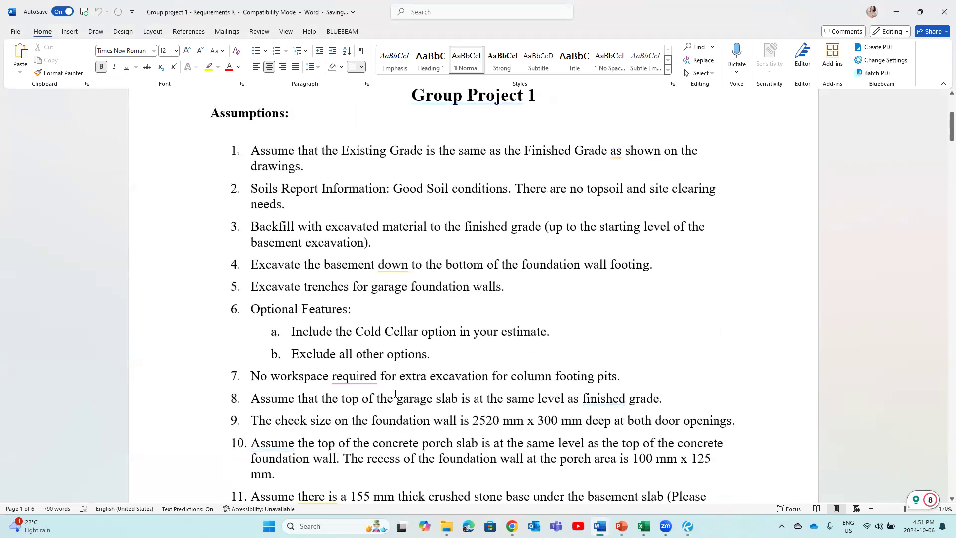
pyautogui.scroll(2, 395, 393)
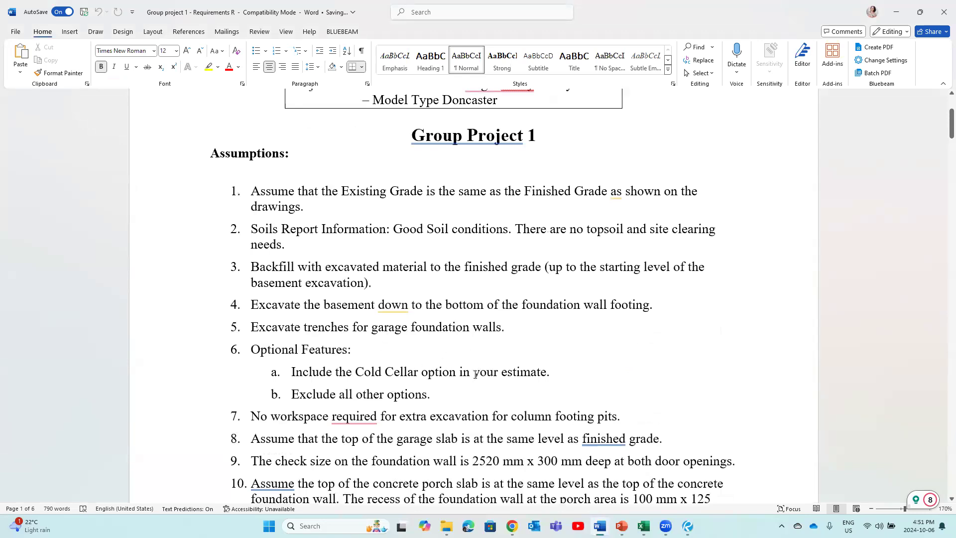
pyautogui.scroll(-3, 428, 416)
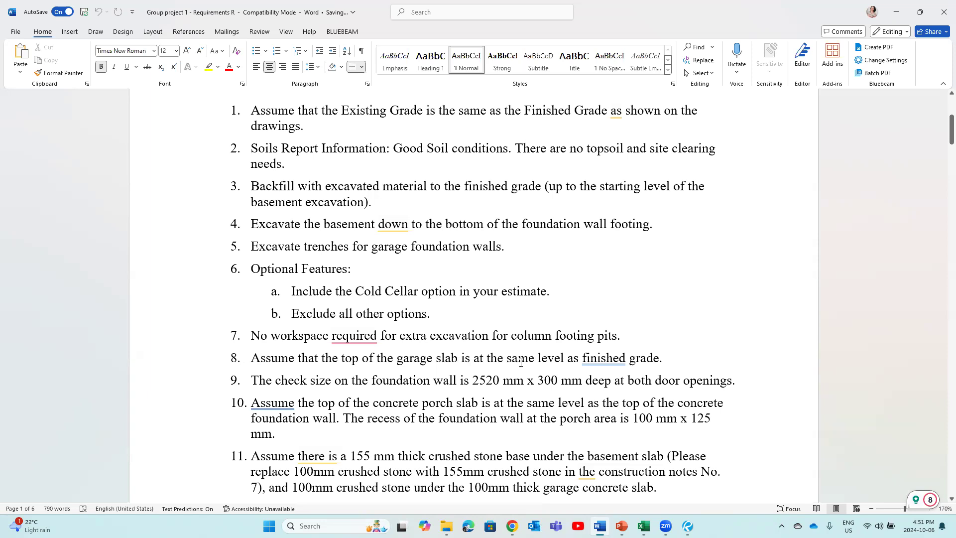
pyautogui.doubleClick(603, 358)
pyautogui.click(635, 362)
pyautogui.doubleClick(587, 363)
pyautogui.click(649, 360)
pyautogui.scroll(5, 580, 310)
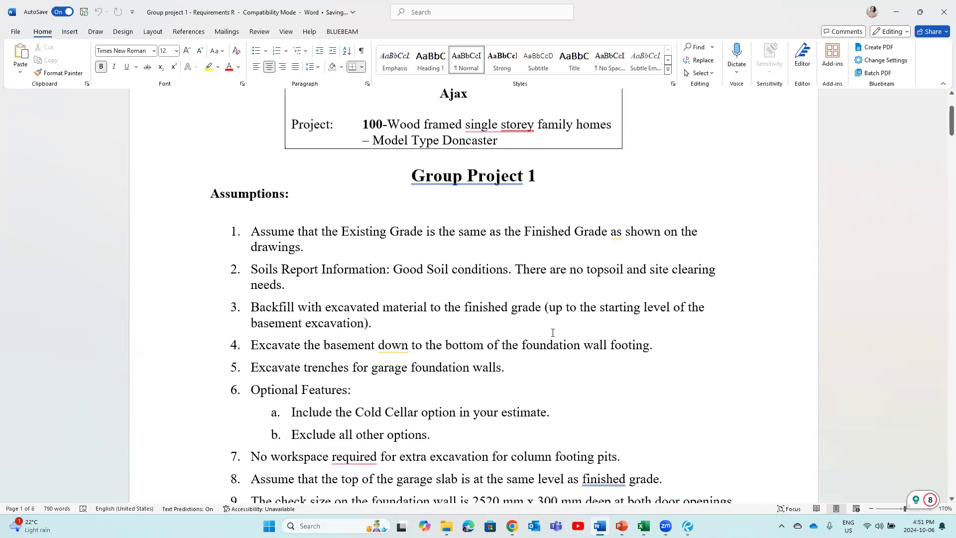
# Step: Zoom the Help Sketch to Section A-A, showing column pits and the 2255 depth calculation
pyautogui.moveTo(687, 525)
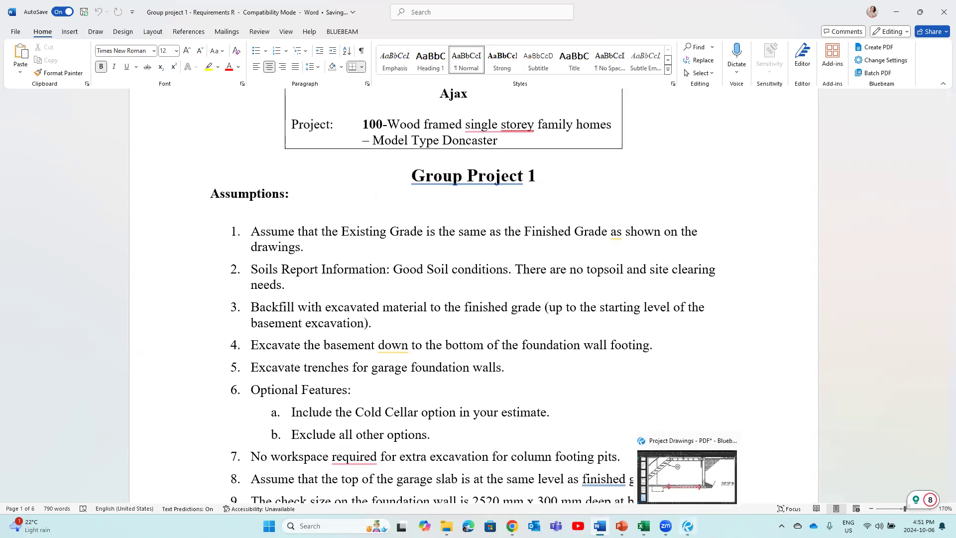
pyautogui.click(687, 477)
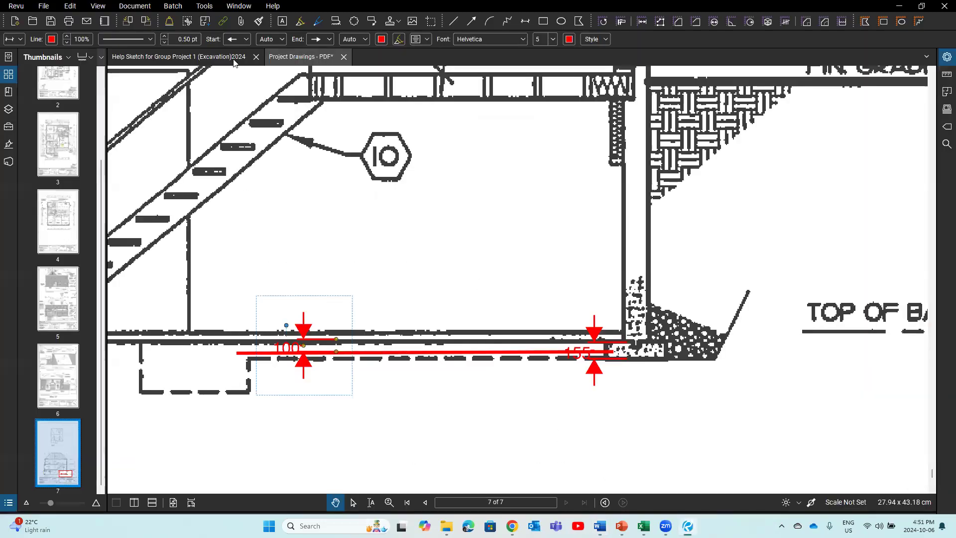
pyautogui.scroll(-3, 310, 165)
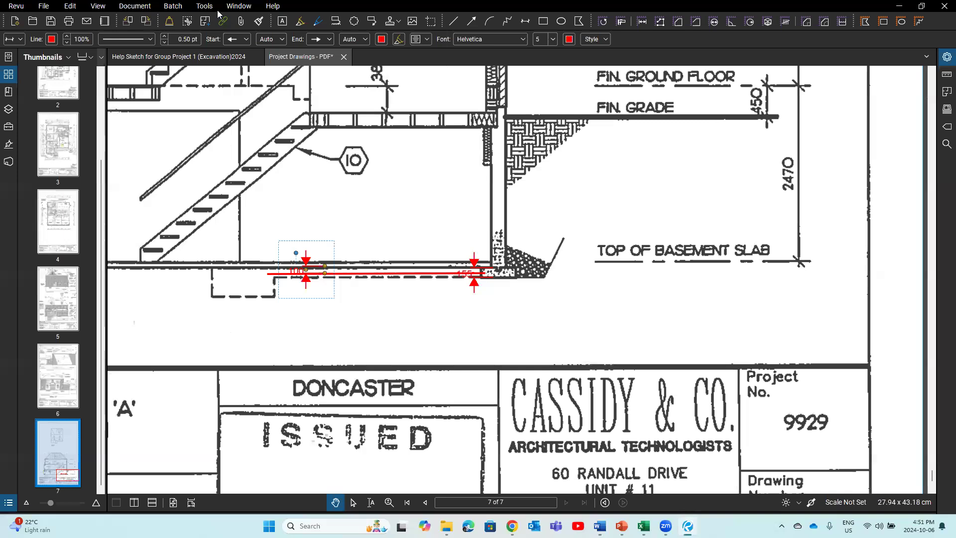
pyautogui.click(198, 59)
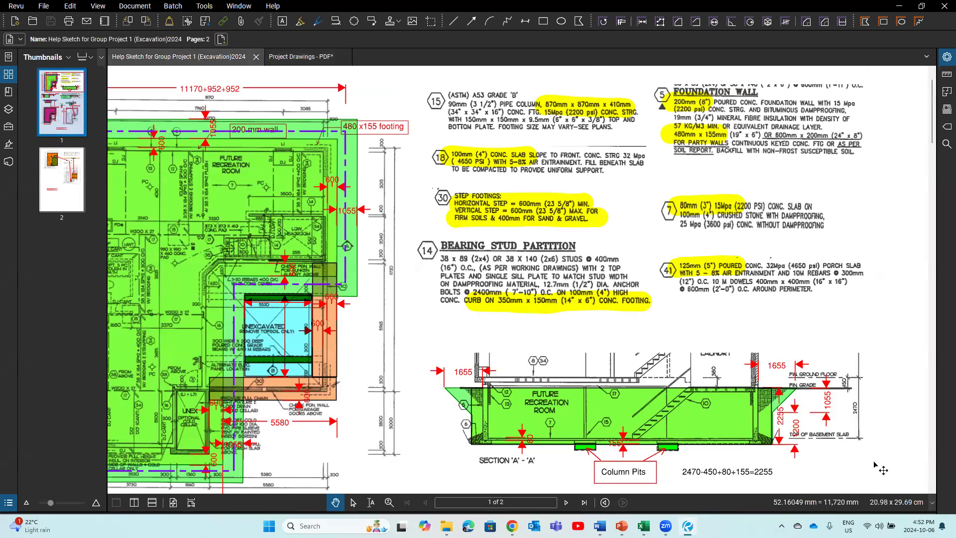
pyautogui.moveTo(833, 437); pyautogui.dragTo(820, 419)
pyautogui.moveTo(866, 442); pyautogui.dragTo(752, 394)
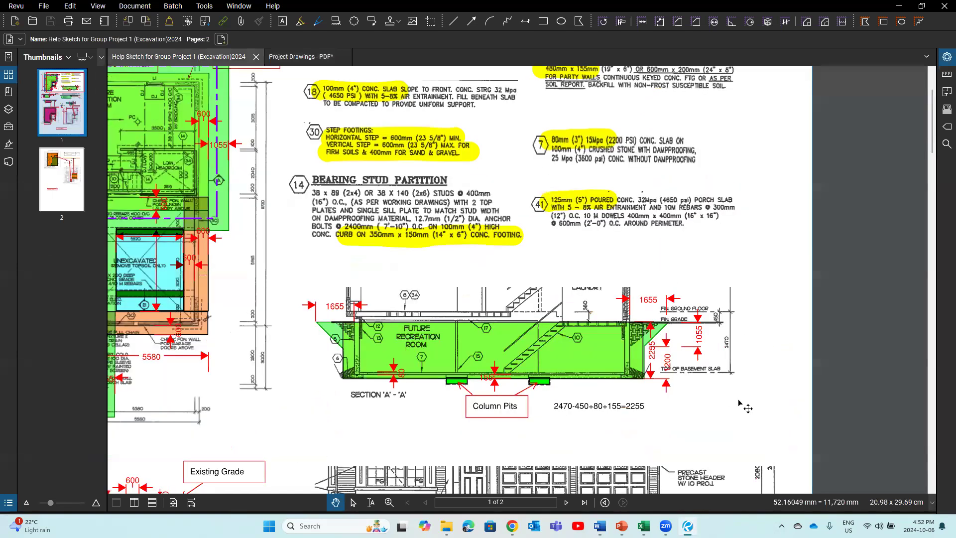
pyautogui.scroll(1, 685, 406)
pyautogui.scroll(1, 761, 440)
pyautogui.moveTo(761, 440); pyautogui.dragTo(817, 432)
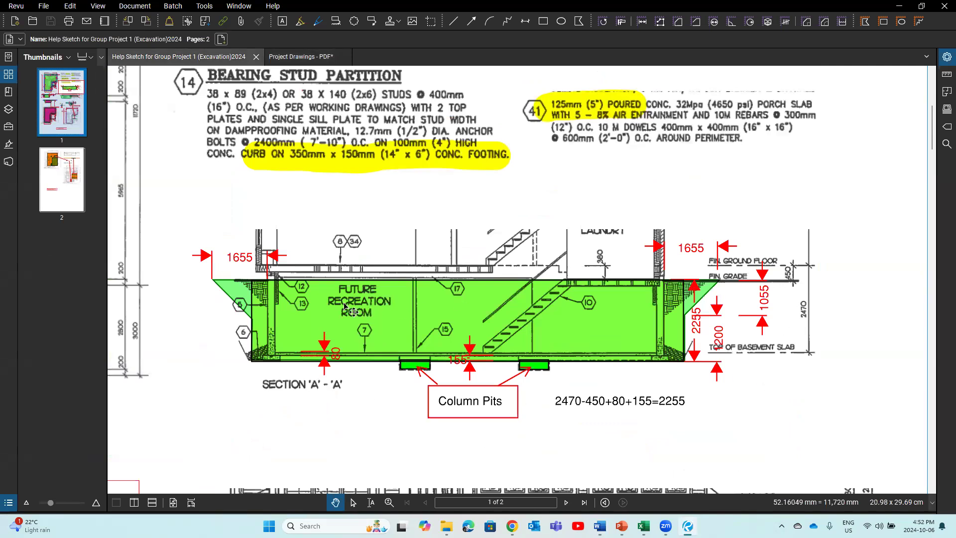
# Step: Draw a long horizontal line across Section A-A at the finished grade level
pyautogui.click(453, 21)
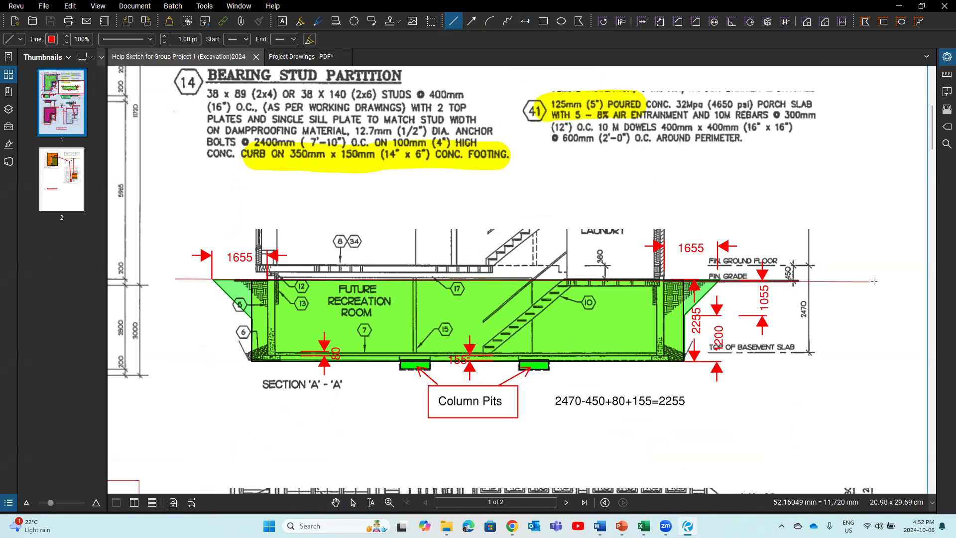
pyautogui.click(874, 281)
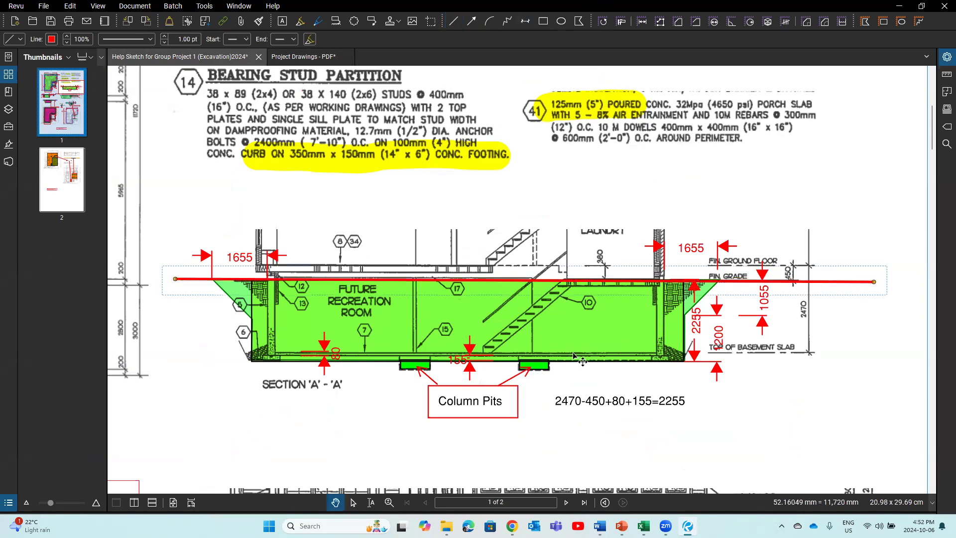
pyautogui.moveTo(834, 279); pyautogui.dragTo(837, 280)
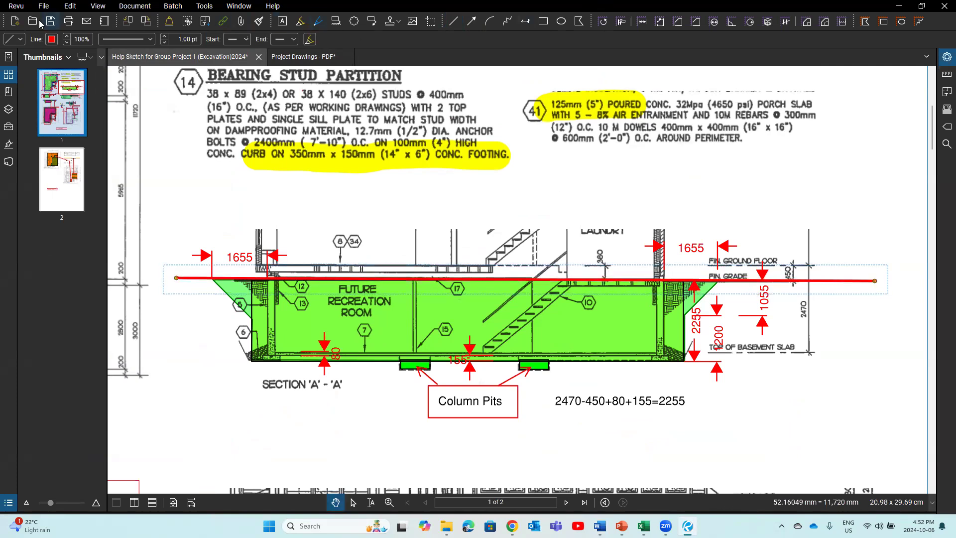
pyautogui.click(52, 40)
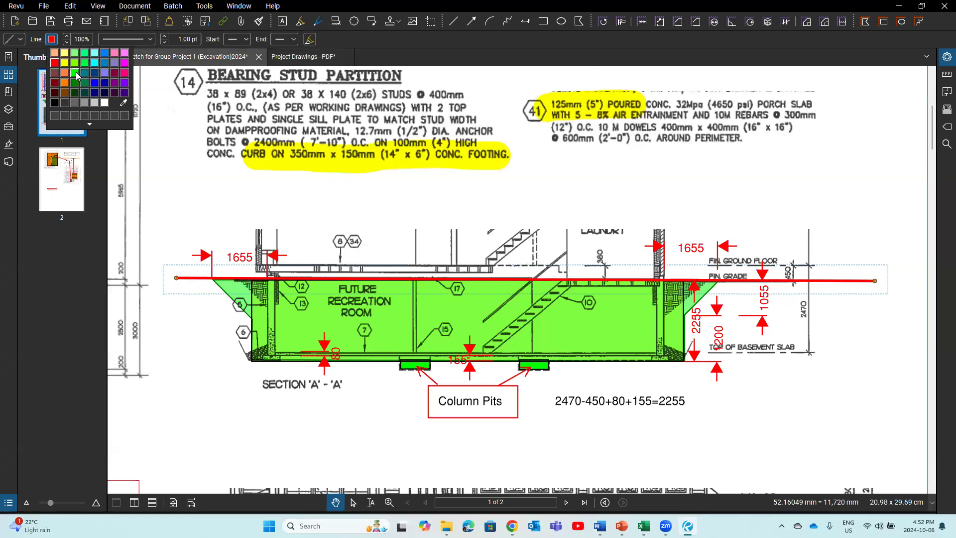
# Step: Recolour the finished-grade line from red to blue
pyautogui.click(105, 53)
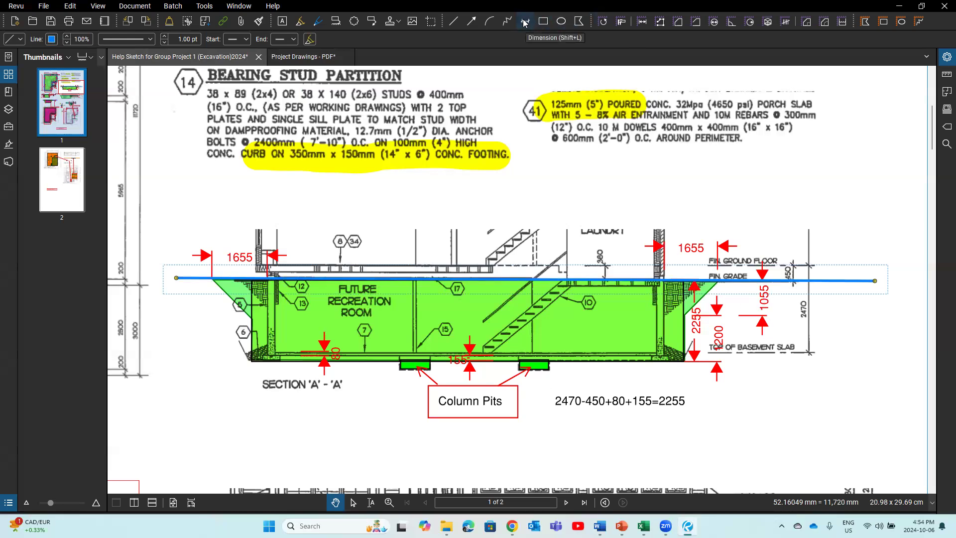
# Step: Add a 1055 dimension near the grade line's right end and nudge it upward
pyautogui.hotkey('shift', 'l')
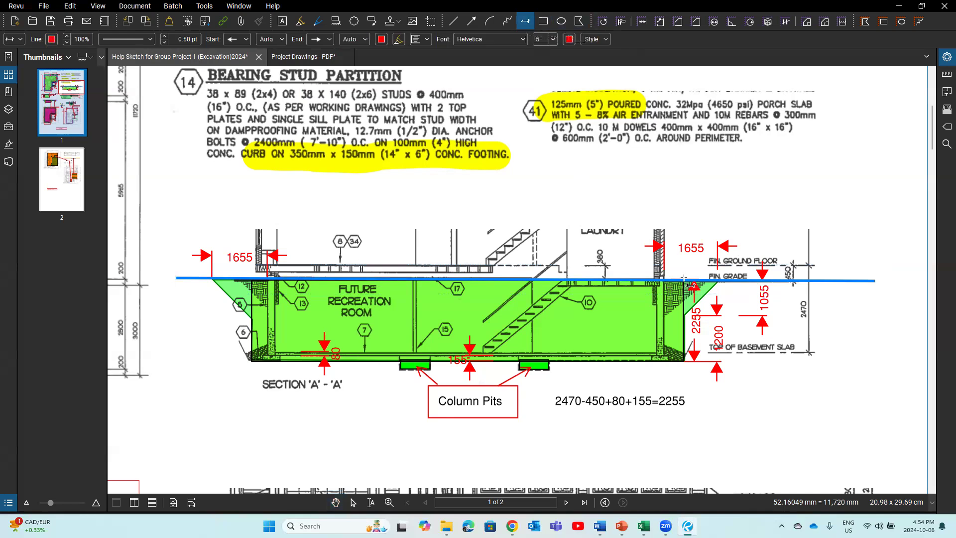
pyautogui.click(684, 278)
pyautogui.press('Escape')
pyautogui.write('1055')
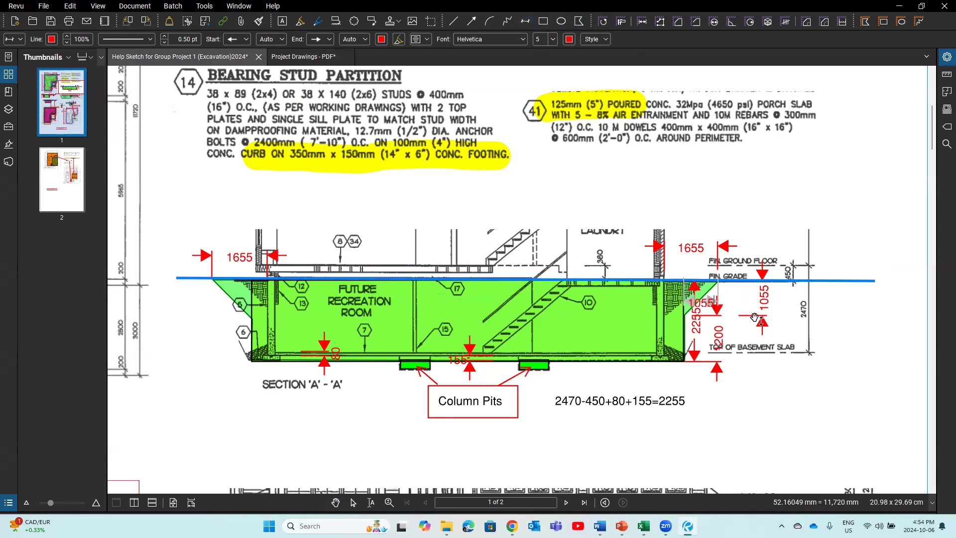
pyautogui.click(743, 352)
pyautogui.press('Up')
pyautogui.press('Up')
pyautogui.press('Up')
pyautogui.press('Up')
pyautogui.press('Up')
pyautogui.press('Up')
pyautogui.press('Up')
pyautogui.press('Up')
pyautogui.press('Up')
pyautogui.press('Up')
pyautogui.press('Up')
pyautogui.press('Up')
pyautogui.press('Up')
pyautogui.press('Up')
pyautogui.press('Up')
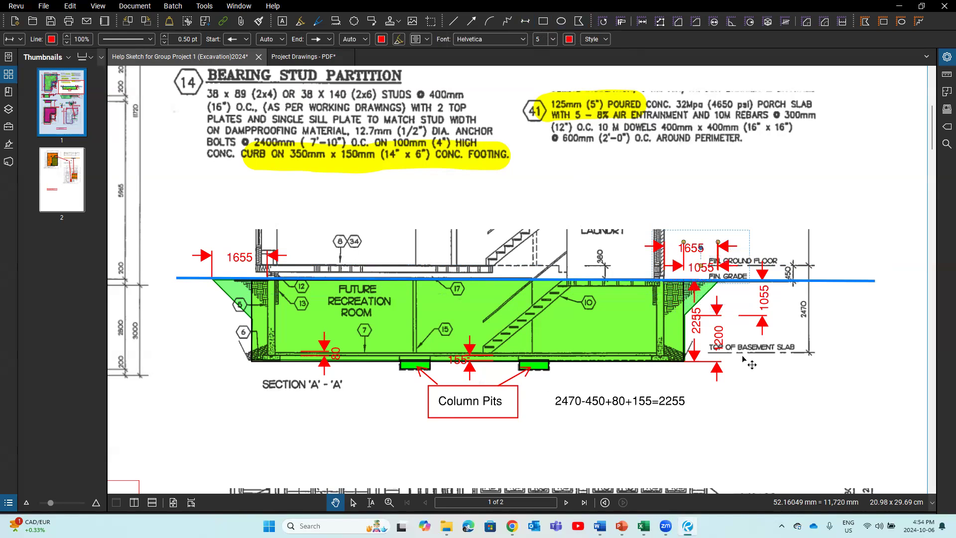
pyautogui.click(804, 443)
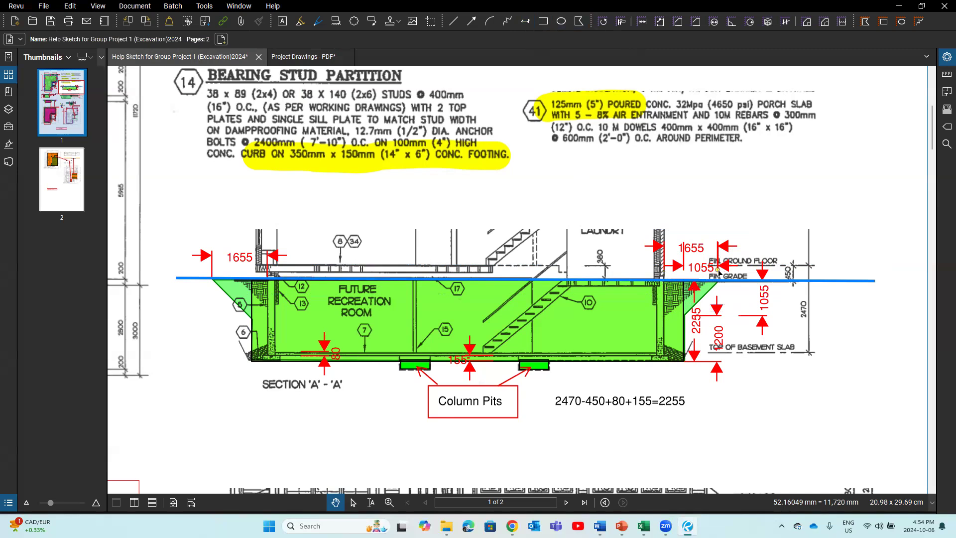
# Step: Place a 600 dimension at the excavation's lower right wall footing
pyautogui.click(527, 22)
pyautogui.click(663, 334)
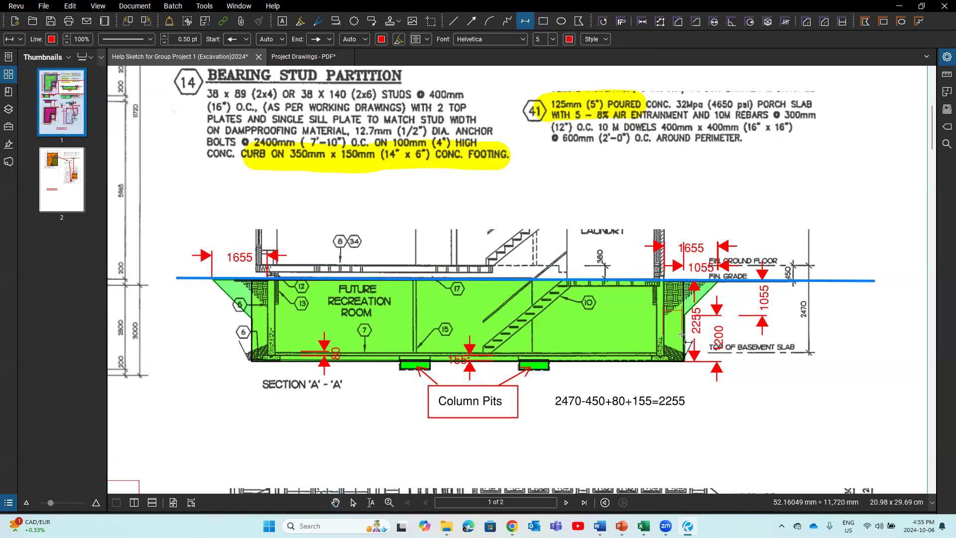
pyautogui.press('Escape')
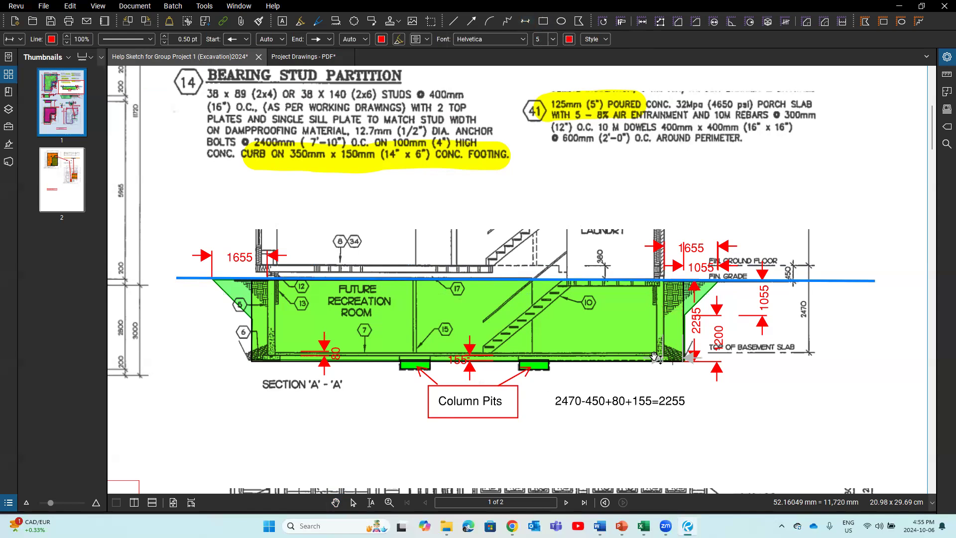
pyautogui.write('600')
pyautogui.click(692, 401)
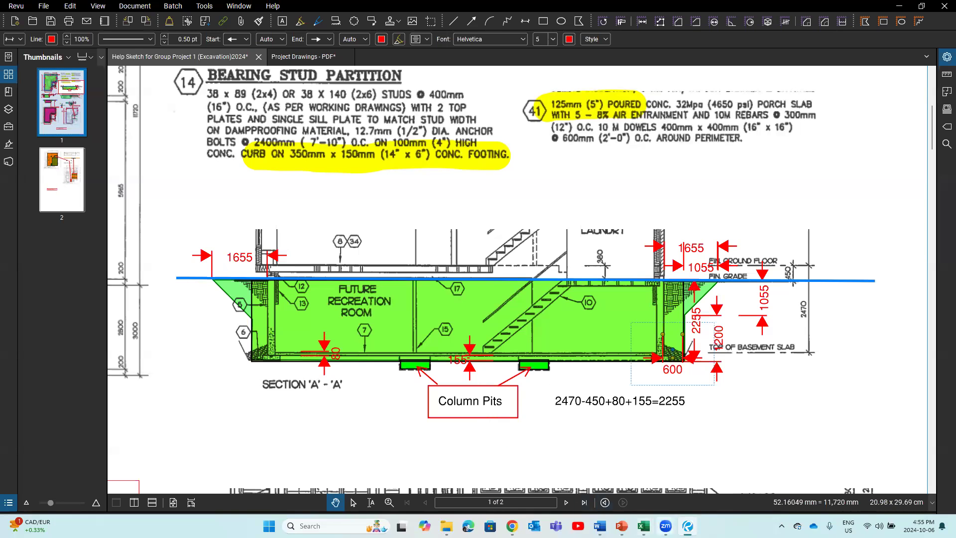
# Step: Glance at the Doncaster 3d images deck, then bring the Bluebeam excavation help sketch back
pyautogui.moveTo(687, 526)
pyautogui.moveTo(621, 526)
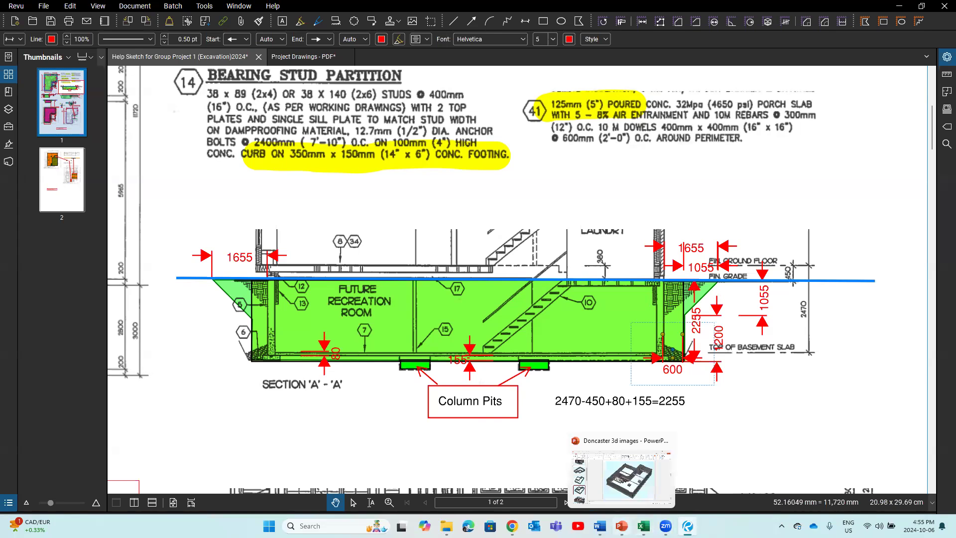
pyautogui.click(630, 489)
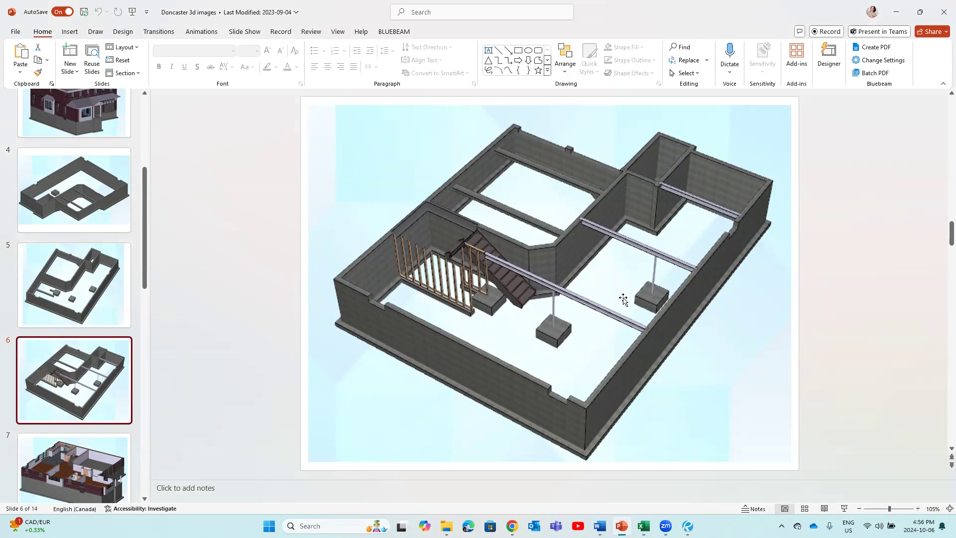
pyautogui.moveTo(688, 525)
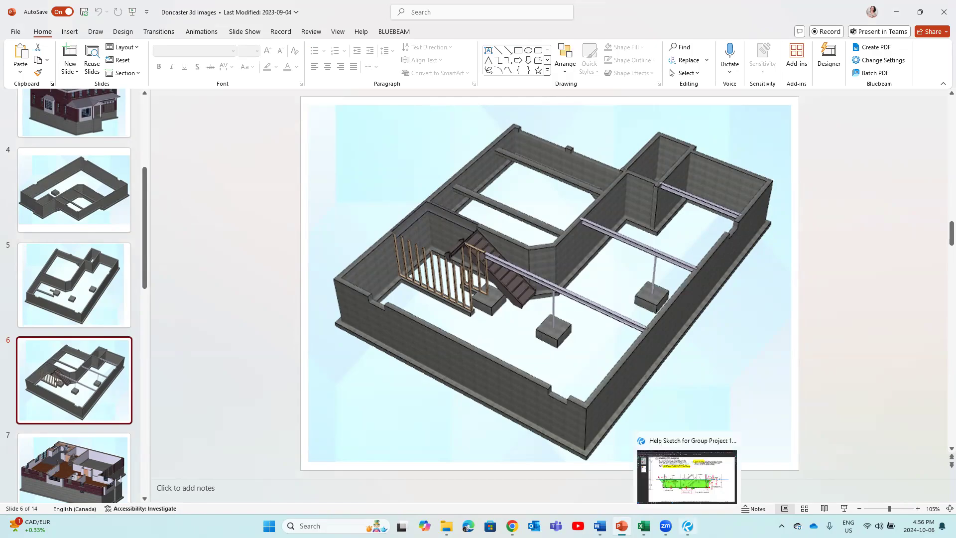
pyautogui.click(687, 477)
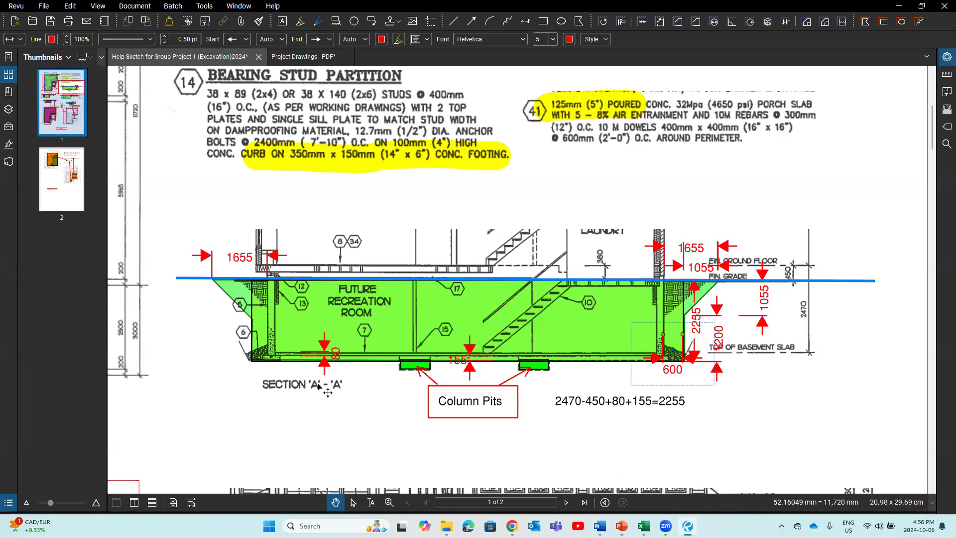
# Step: Zoom out and pan until the full basement floor plan sits beside Section A-A
pyautogui.scroll(-2, 325, 392)
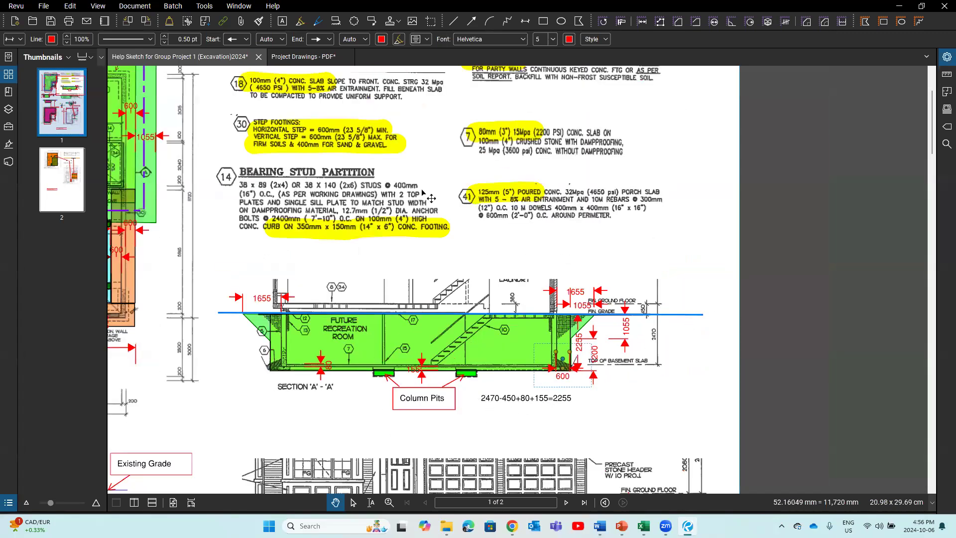
pyautogui.moveTo(219, 237); pyautogui.dragTo(298, 261)
pyautogui.moveTo(551, 293); pyautogui.dragTo(554, 297)
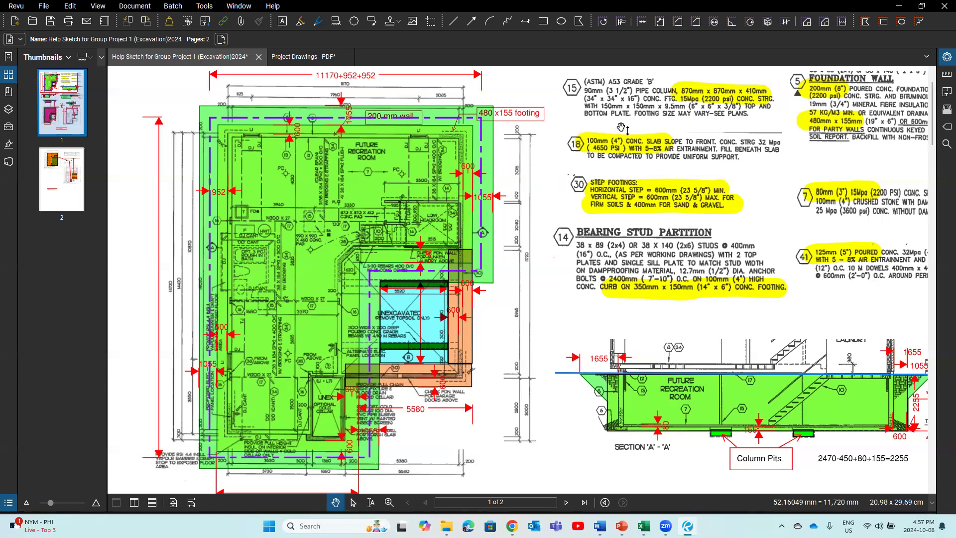
# Step: Start a dimension (Shift+L) at Section A-A's left footing, cancel it, and select the 600 dimension
pyautogui.hotkey('shift', 'l')
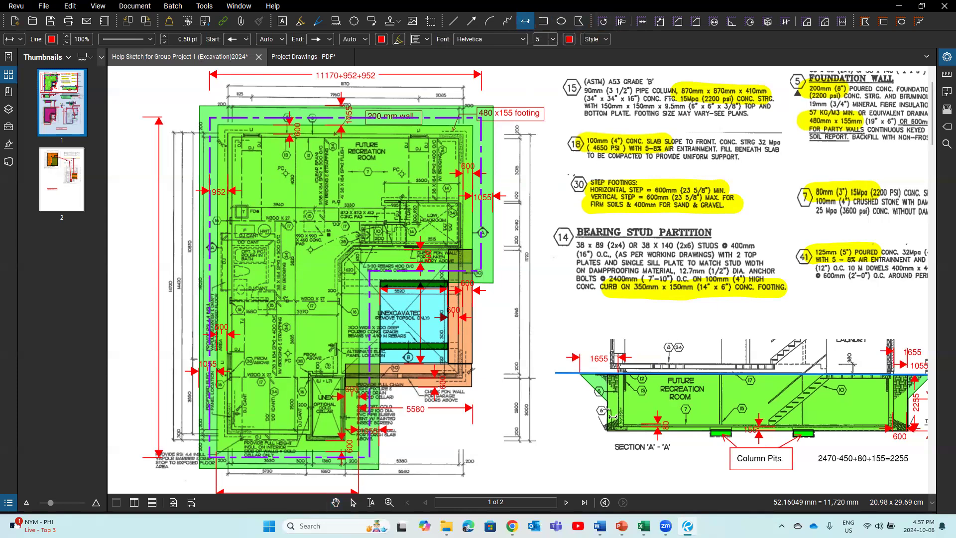
pyautogui.click(606, 409)
pyautogui.press('Escape')
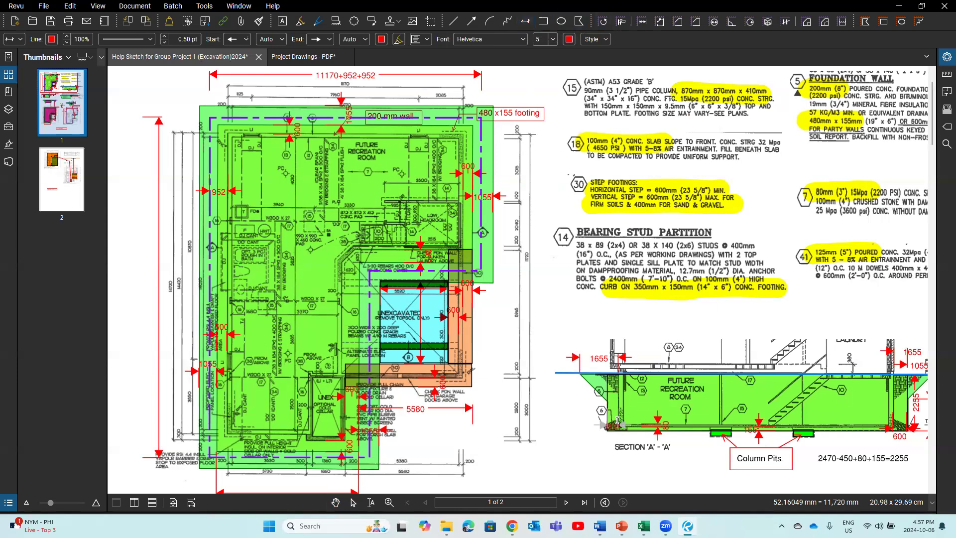
pyautogui.click(609, 428)
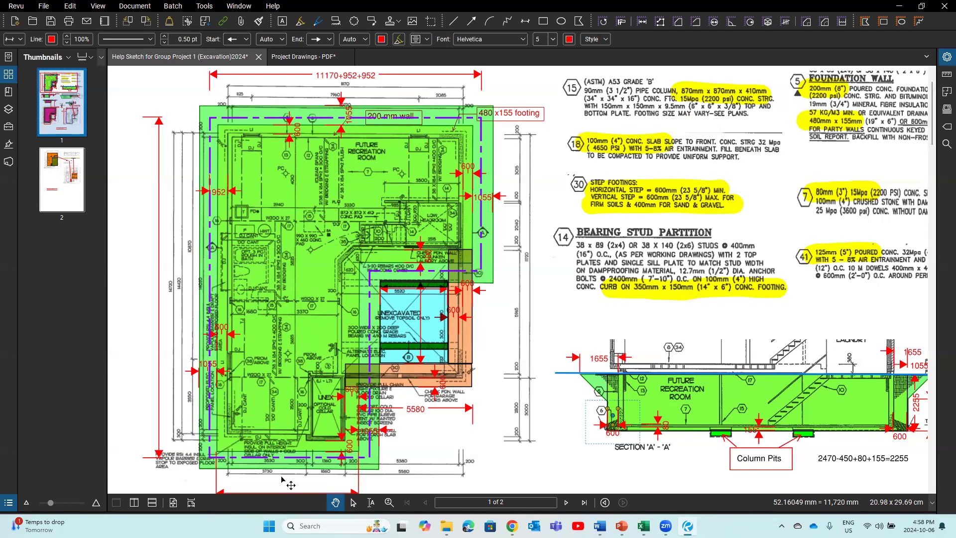
# Step: Zoom in and measure a 900 vertical dimension along the floor plan's lower-left wall
pyautogui.scroll(1, 282, 479)
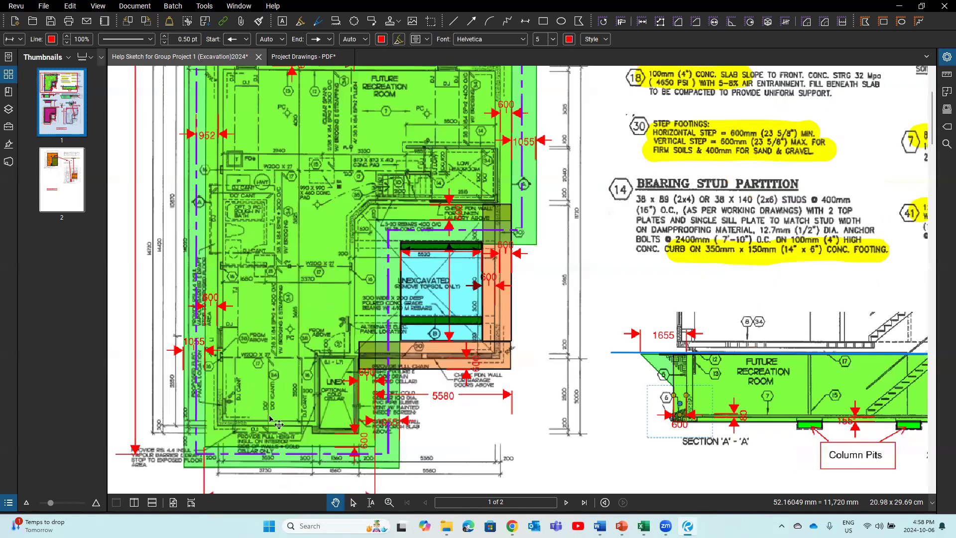
pyautogui.scroll(1, 321, 428)
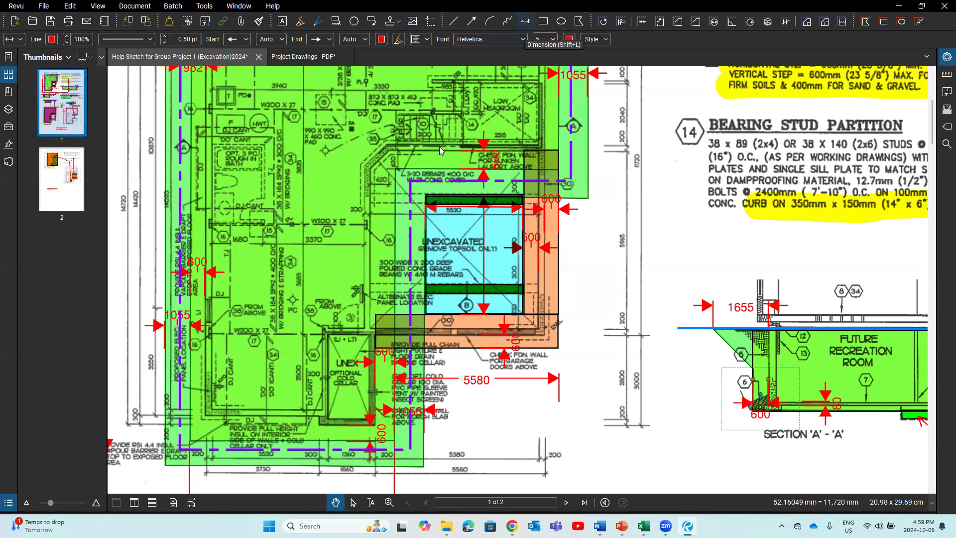
pyautogui.click(524, 20)
pyautogui.click(223, 416)
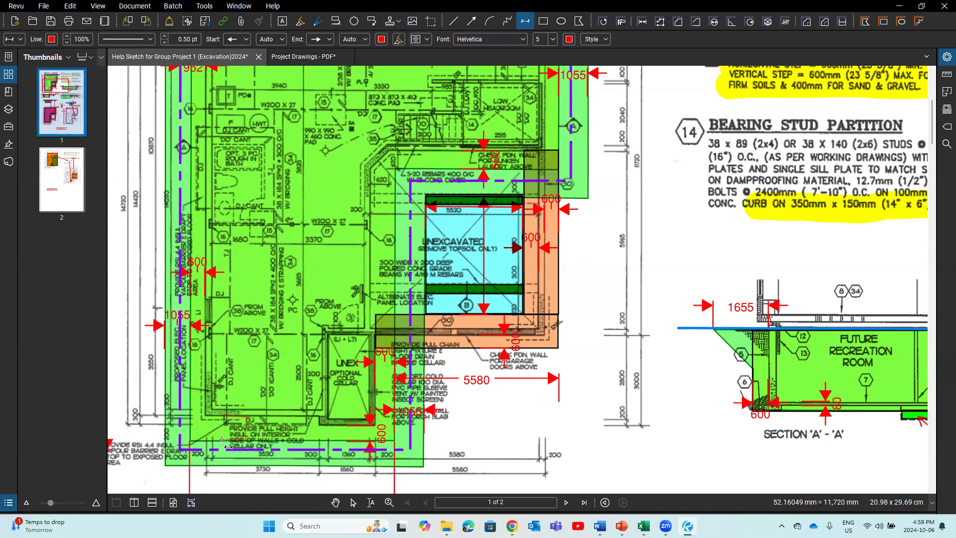
pyautogui.click(222, 440)
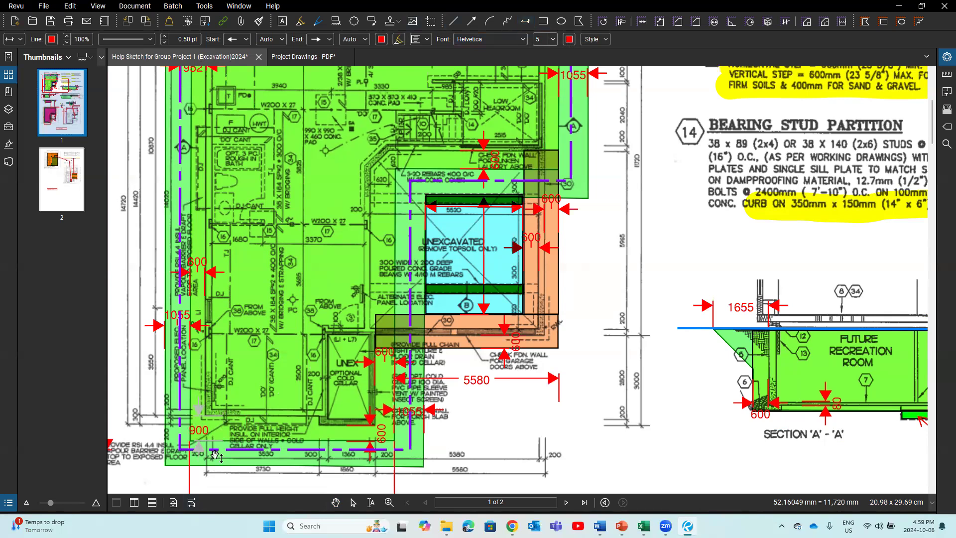
pyautogui.click(226, 485)
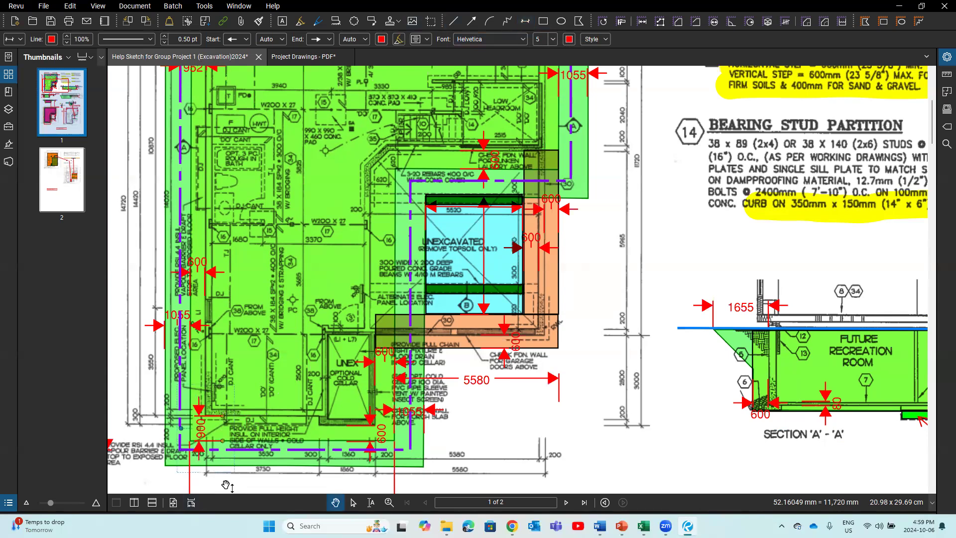
pyautogui.click(237, 440)
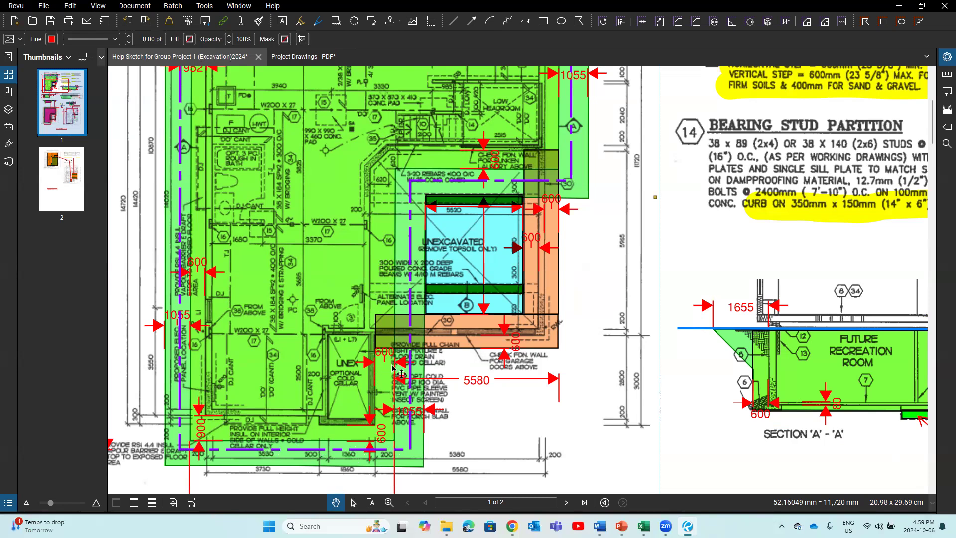
# Step: Zoom out and pan so the dimensioned cold cellar plan and Section A-A both show
pyautogui.scroll(-1, 392, 366)
pyautogui.scroll(-1, 390, 365)
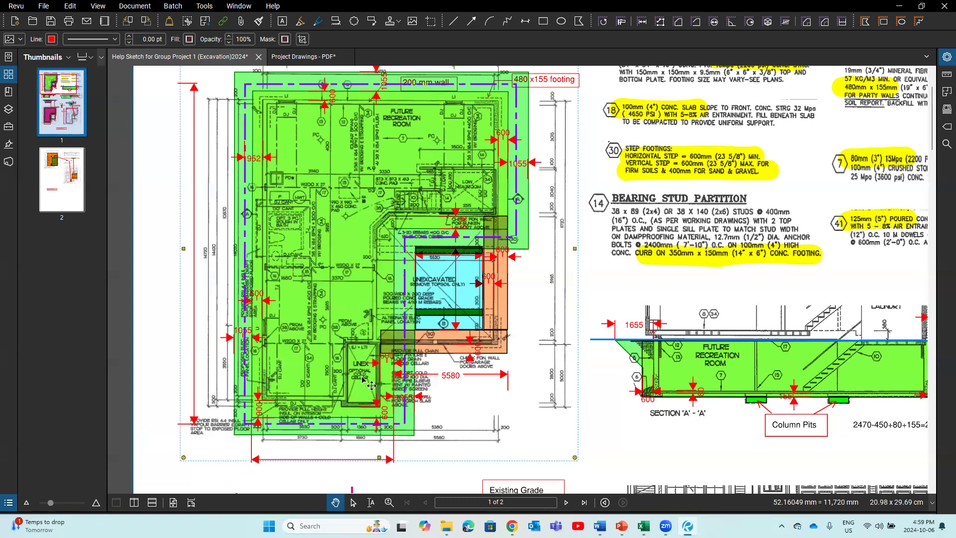
pyautogui.moveTo(595, 268); pyautogui.dragTo(568, 292)
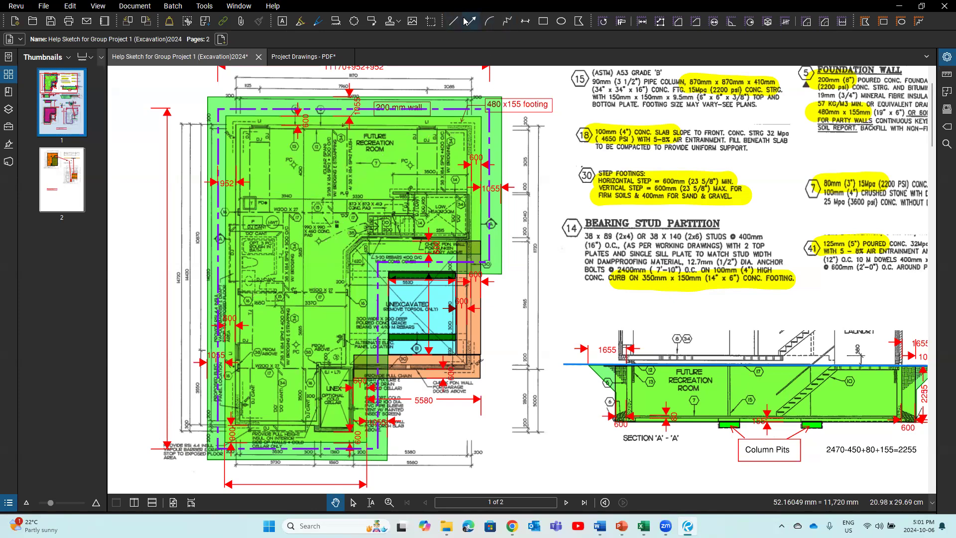
# Step: Draw a horizontal dimension across the top of the floor plan, then select the vertical dimension line
pyautogui.click(524, 21)
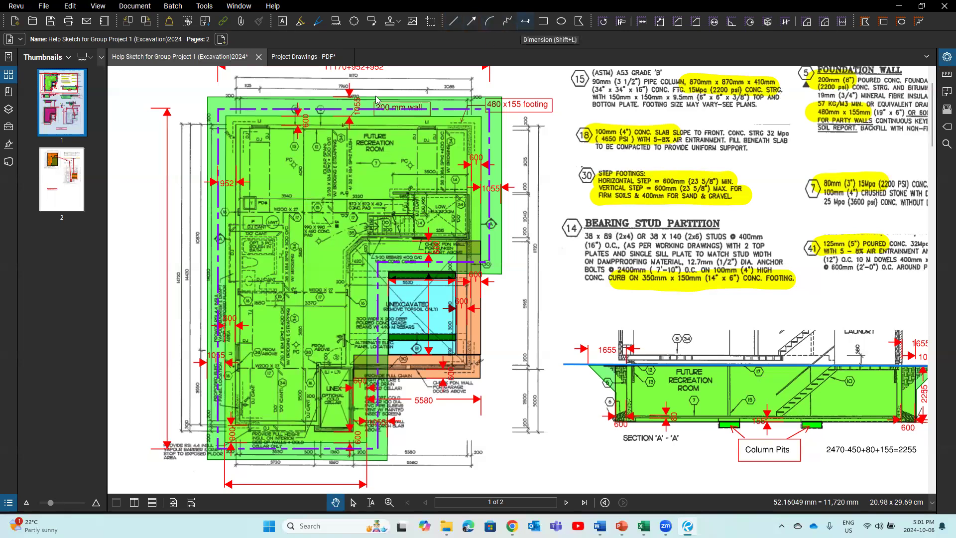
pyautogui.click(225, 156)
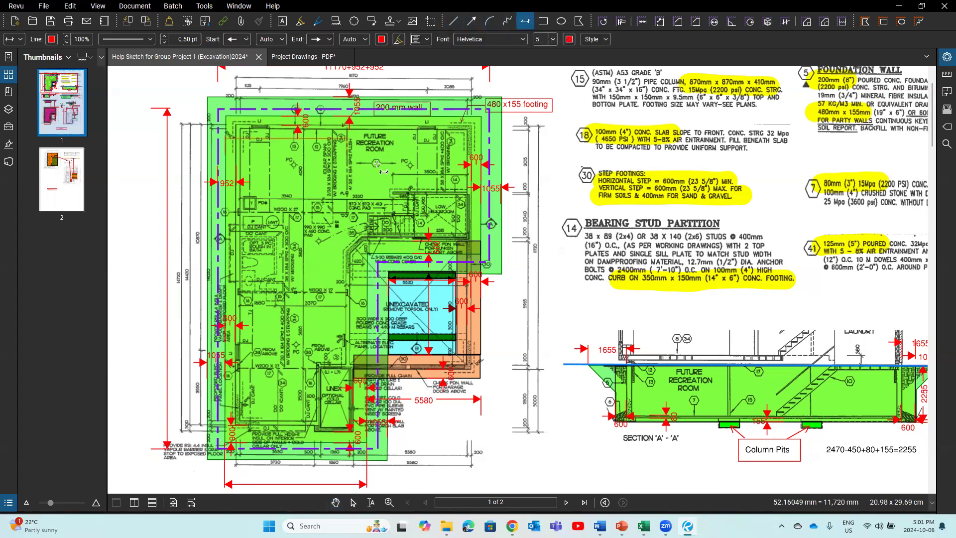
pyautogui.click(454, 171)
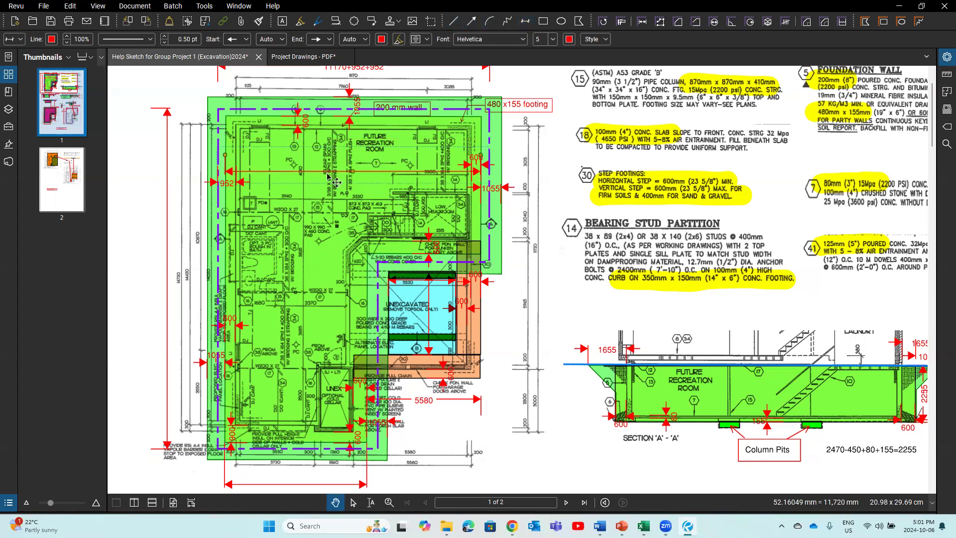
pyautogui.click(270, 116)
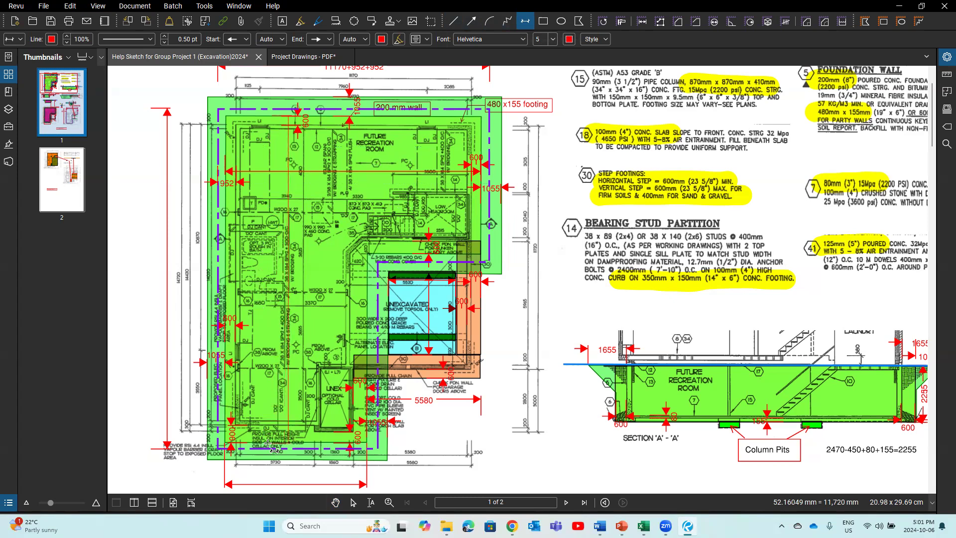
pyautogui.press('Escape')
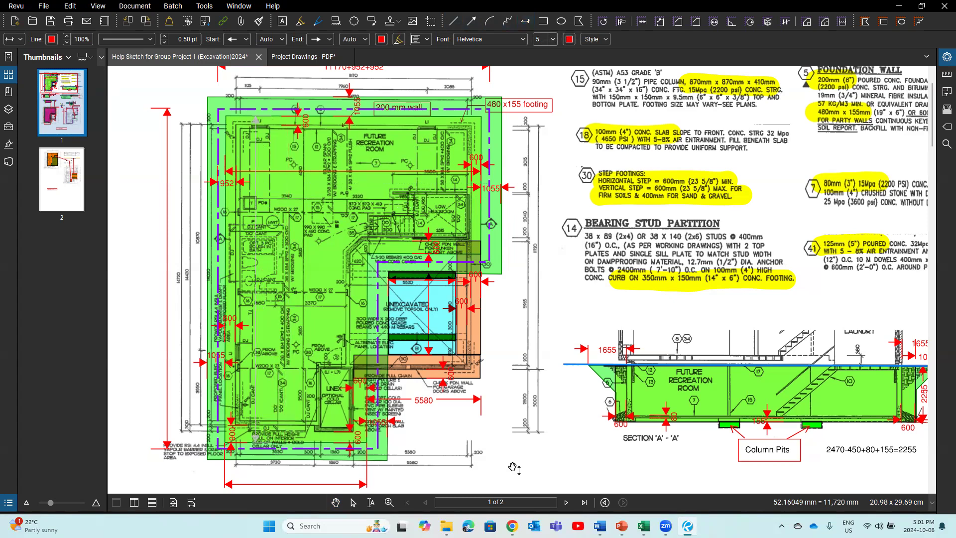
pyautogui.click(513, 466)
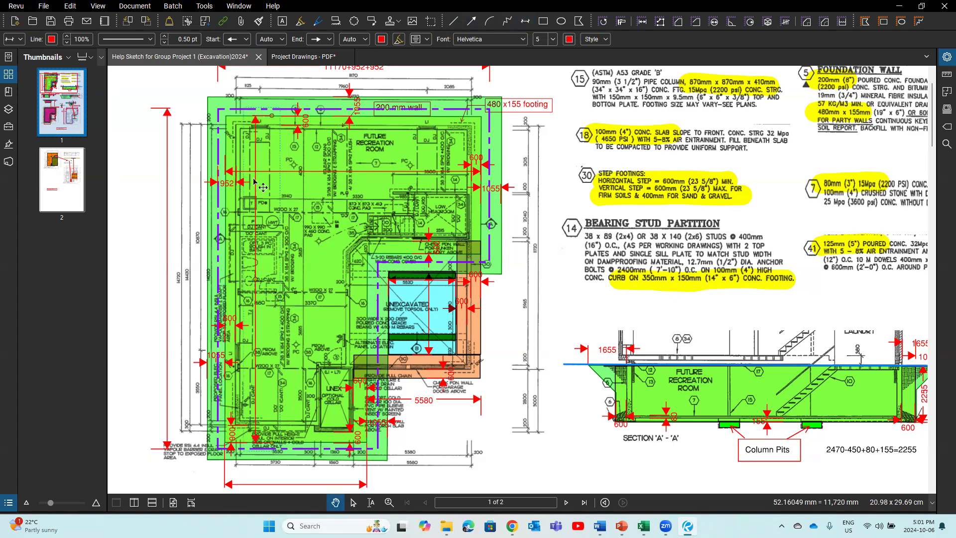
pyautogui.click(52, 39)
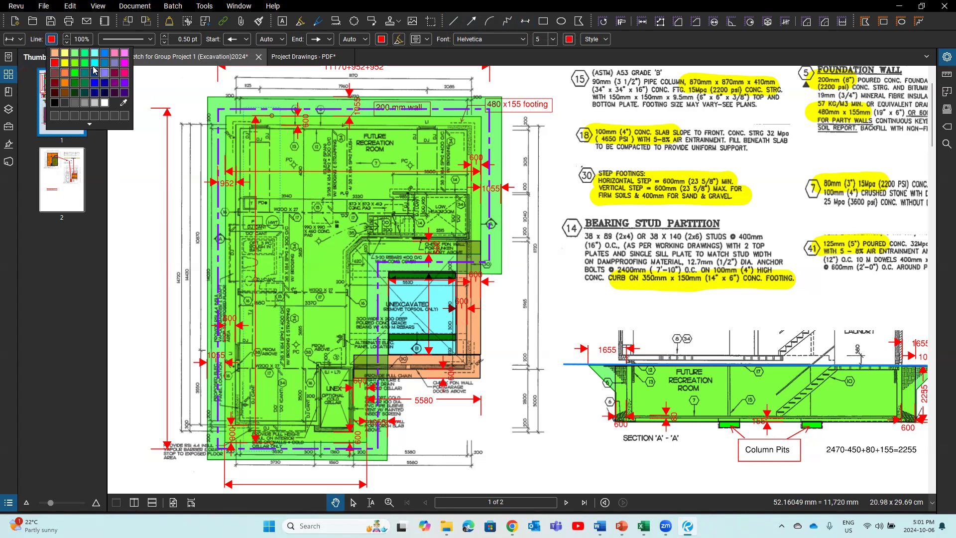
pyautogui.click(95, 83)
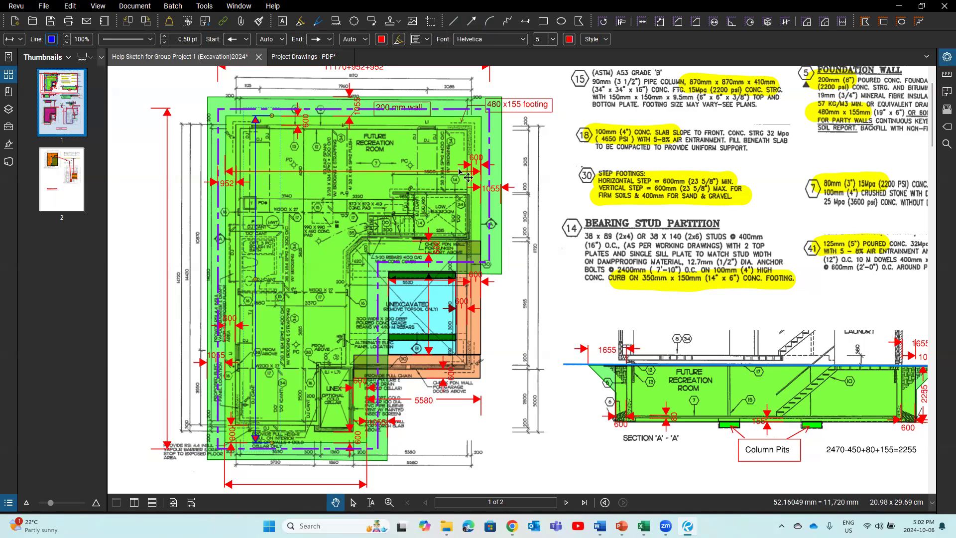
pyautogui.scroll(2, 384, 135)
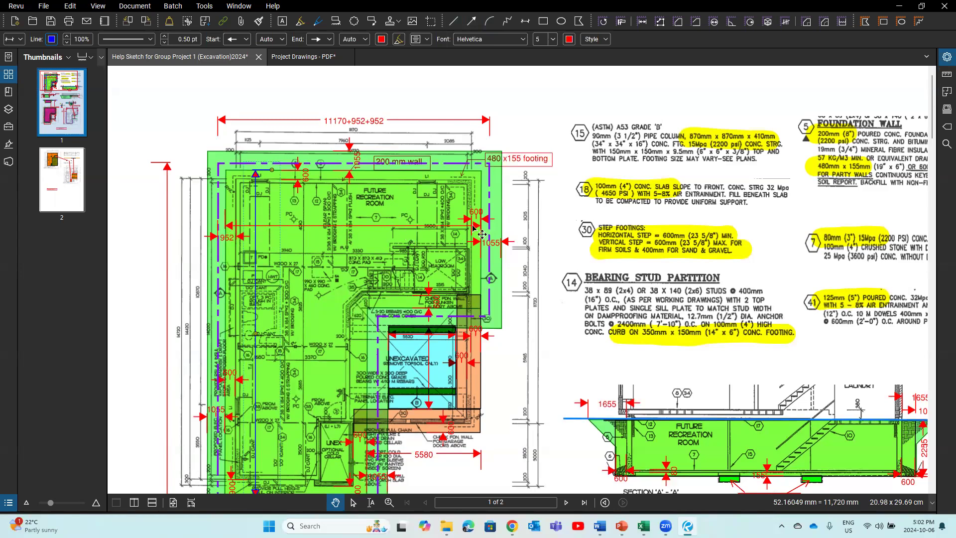
pyautogui.scroll(-1, 286, 252)
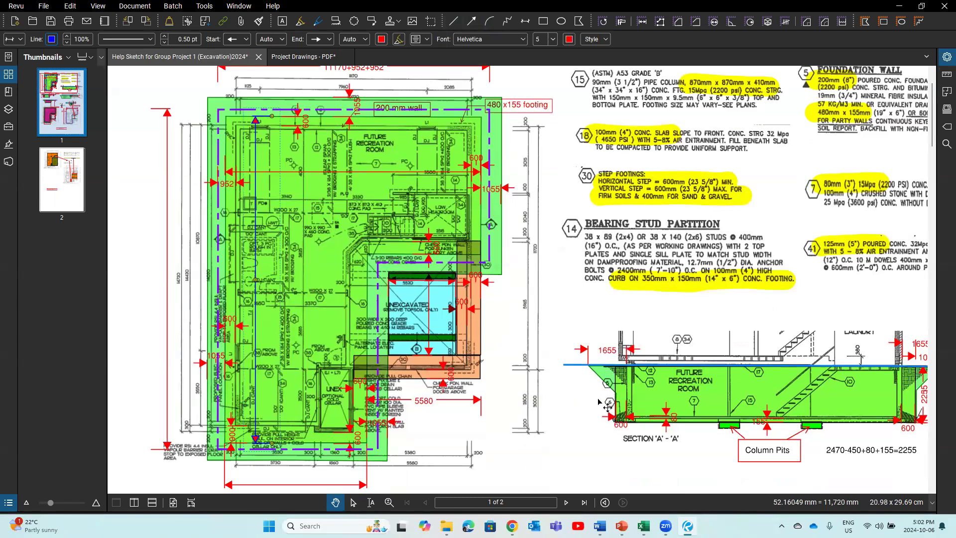
pyautogui.moveTo(622, 478); pyautogui.dragTo(592, 371)
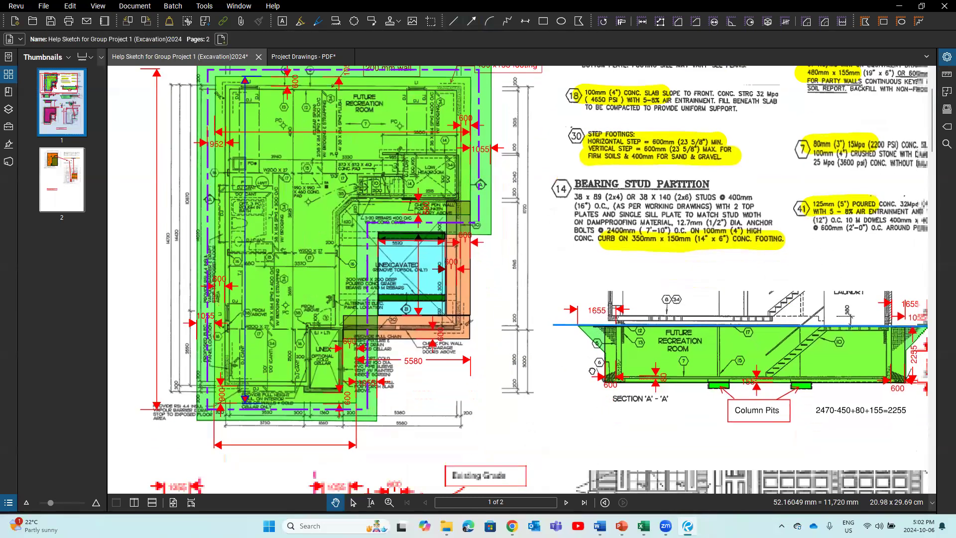
pyautogui.moveTo(633, 320); pyautogui.dragTo(662, 327)
pyautogui.moveTo(516, 461); pyautogui.dragTo(588, 447)
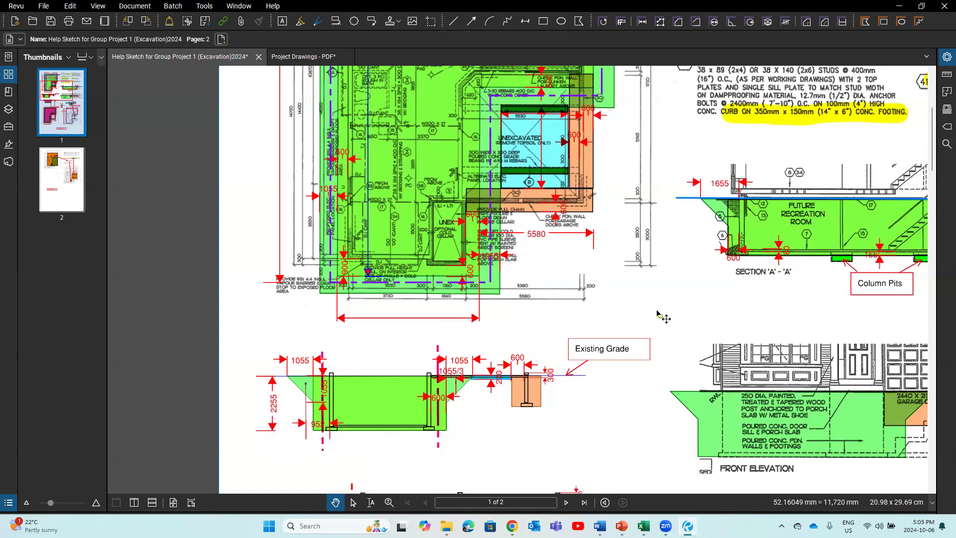
pyautogui.moveTo(257, 300); pyautogui.dragTo(228, 469)
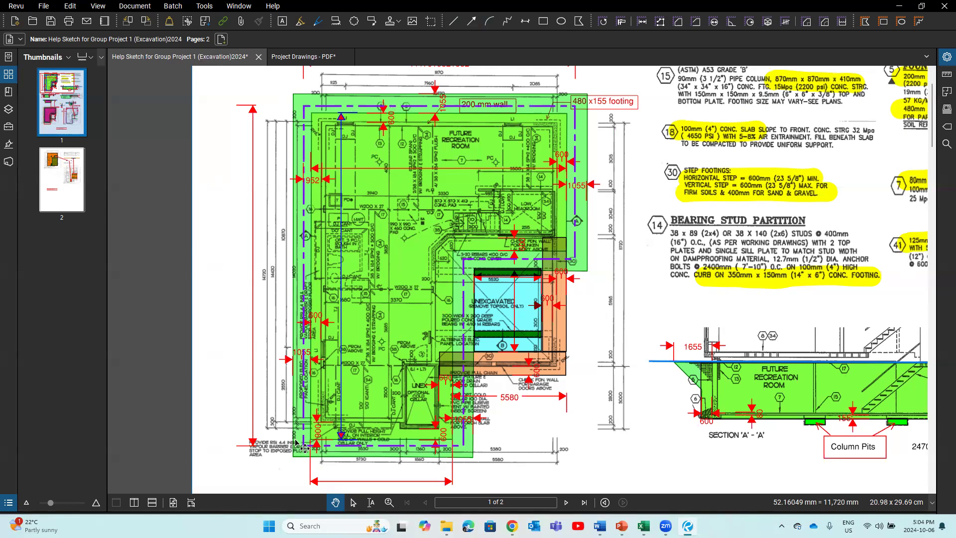
pyautogui.scroll(-3, 304, 449)
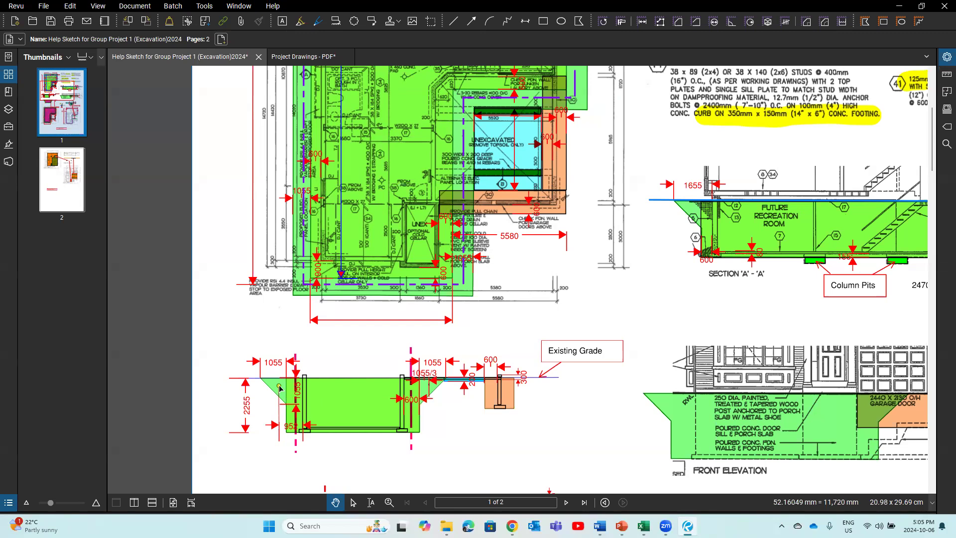
pyautogui.scroll(4, 304, 358)
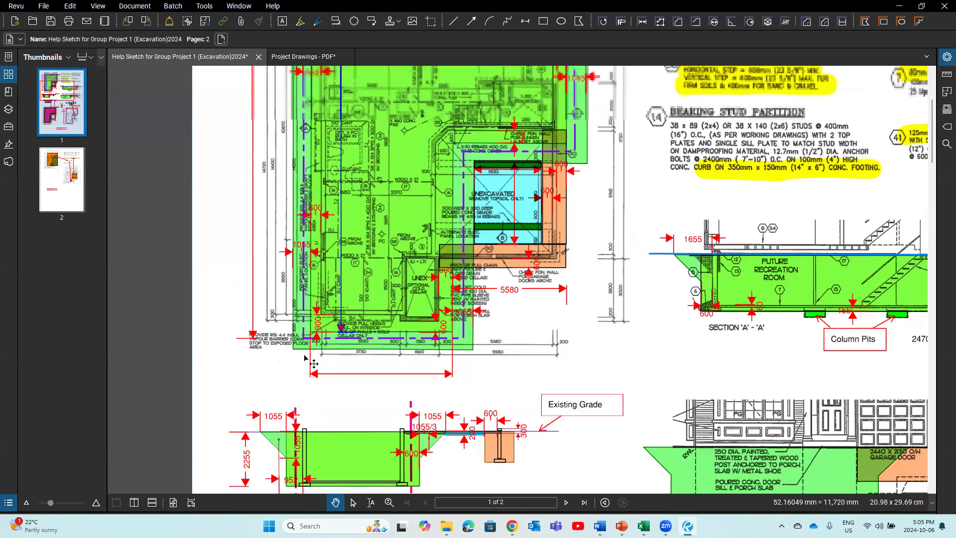
pyautogui.scroll(-1, 317, 235)
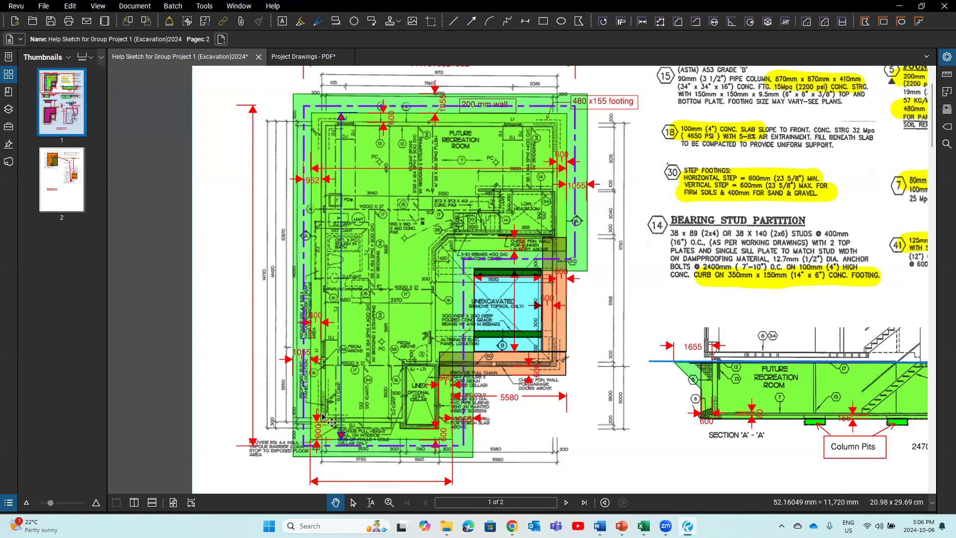
pyautogui.scroll(1, 323, 418)
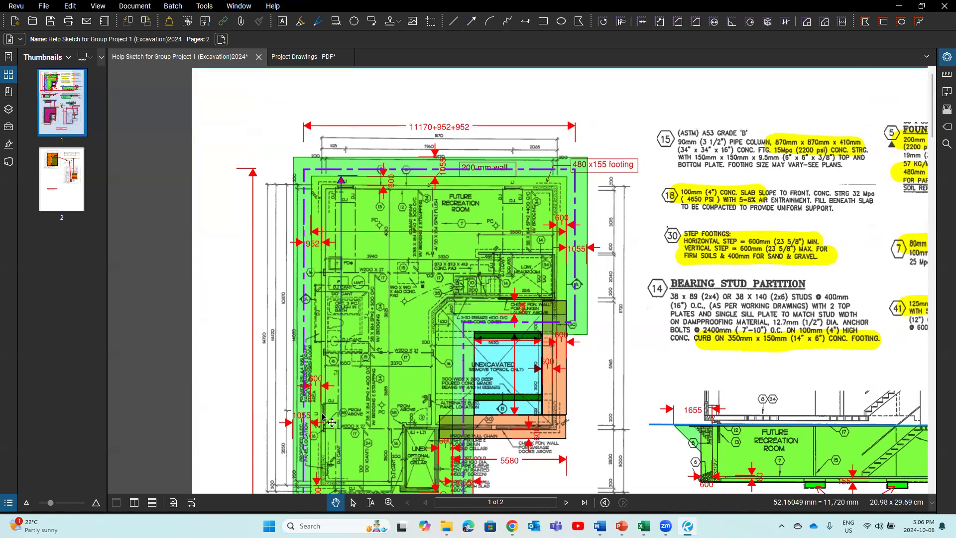
pyautogui.scroll(-1, 559, 242)
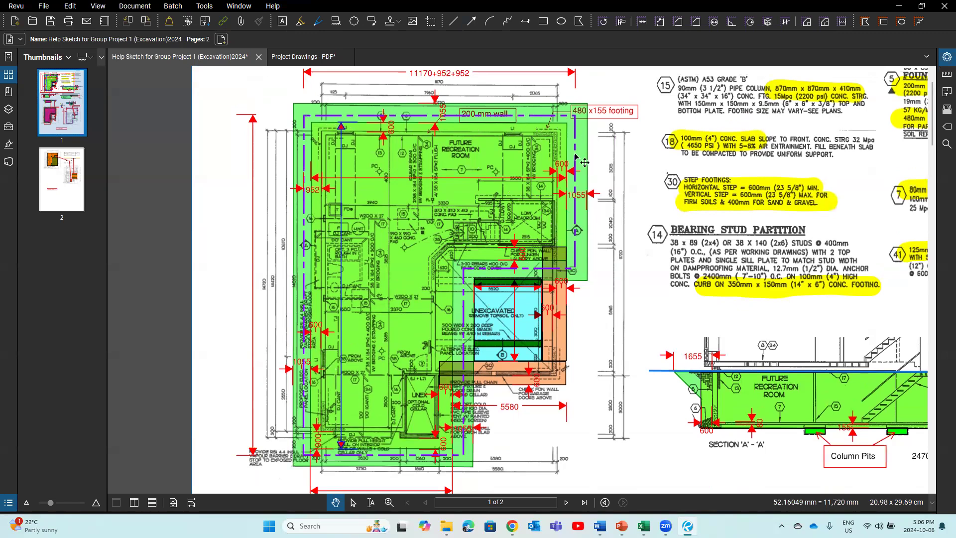
pyautogui.scroll(1, 577, 226)
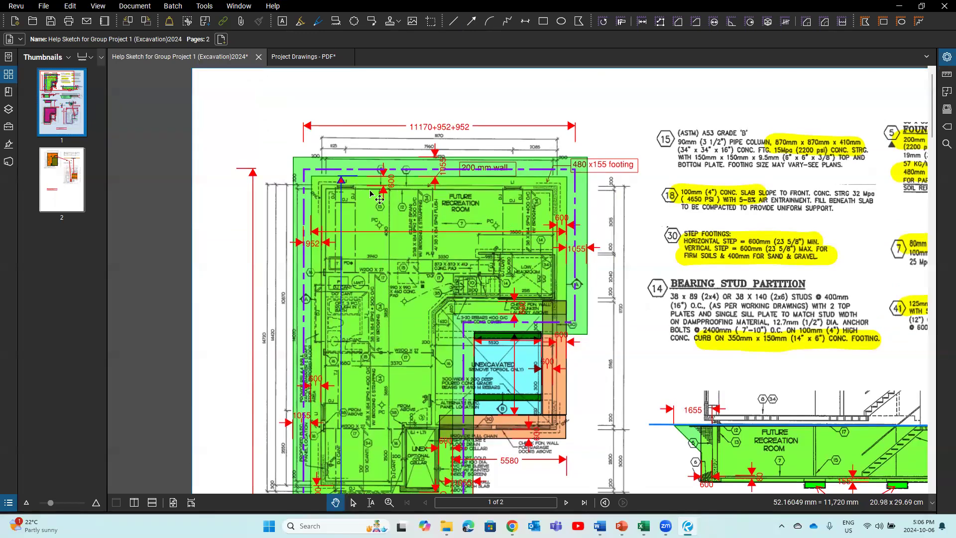
# Step: Zoom out and draw a new dimension on the plan's left side below the 1055 dimension
pyautogui.scroll(-3, 309, 243)
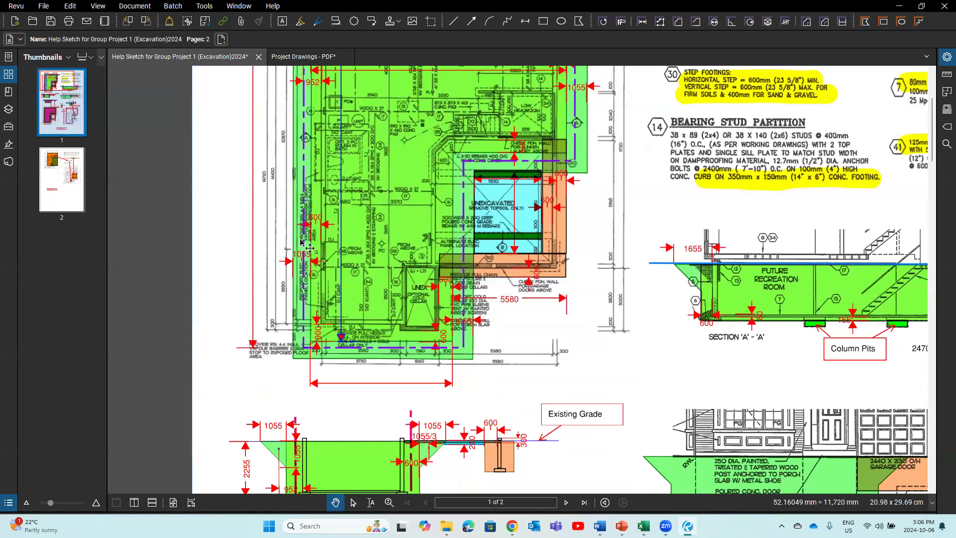
pyautogui.scroll(-1, 293, 458)
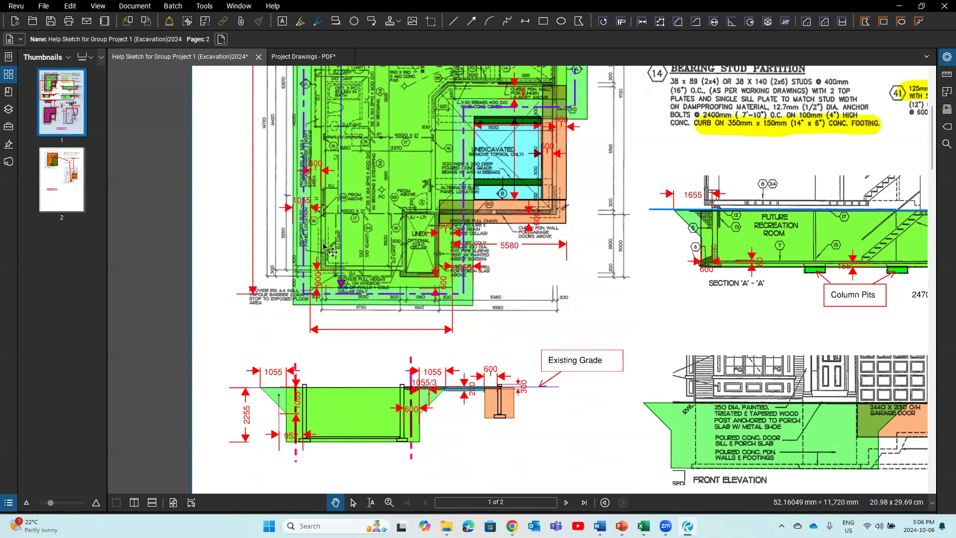
pyautogui.click(525, 20)
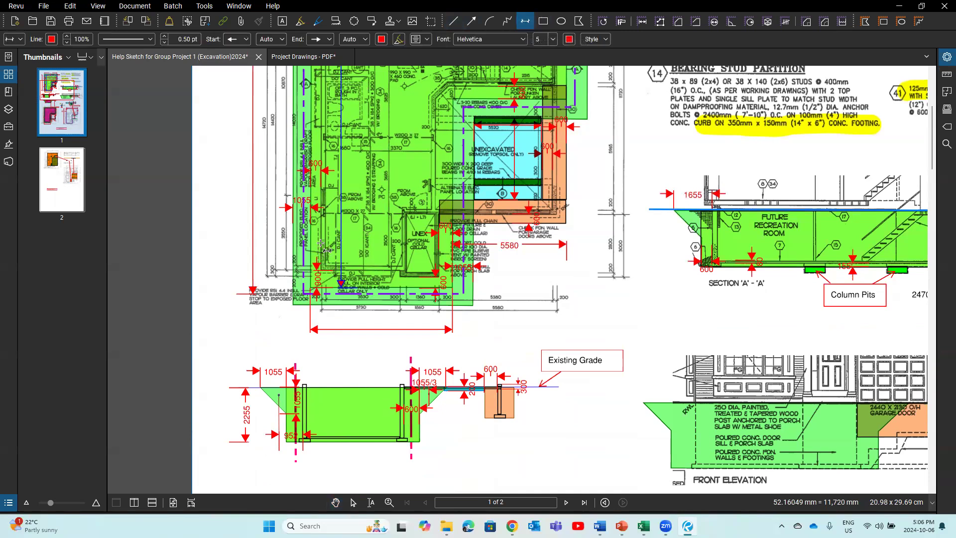
pyautogui.press('Escape')
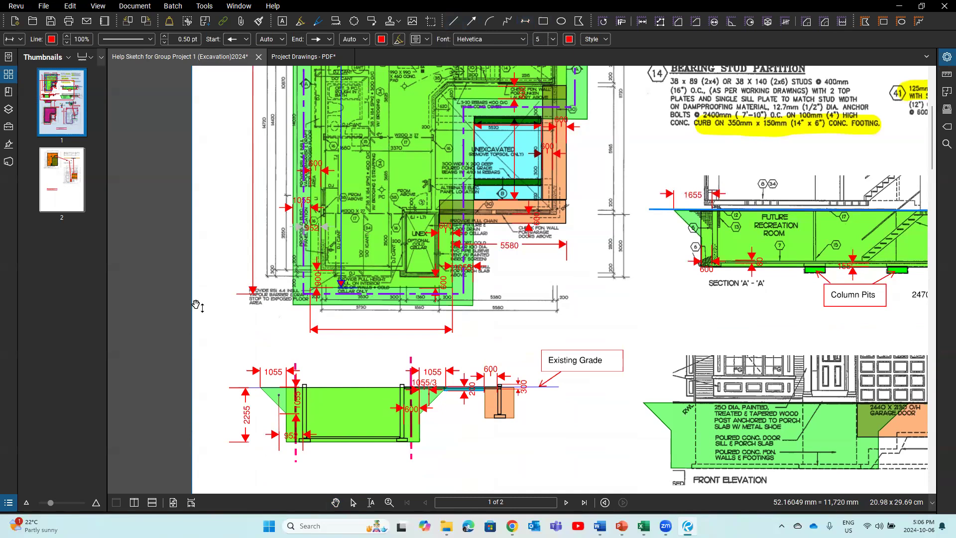
# Step: Finish editing the 952 dimension label and deselect the markup
pyautogui.click(203, 304)
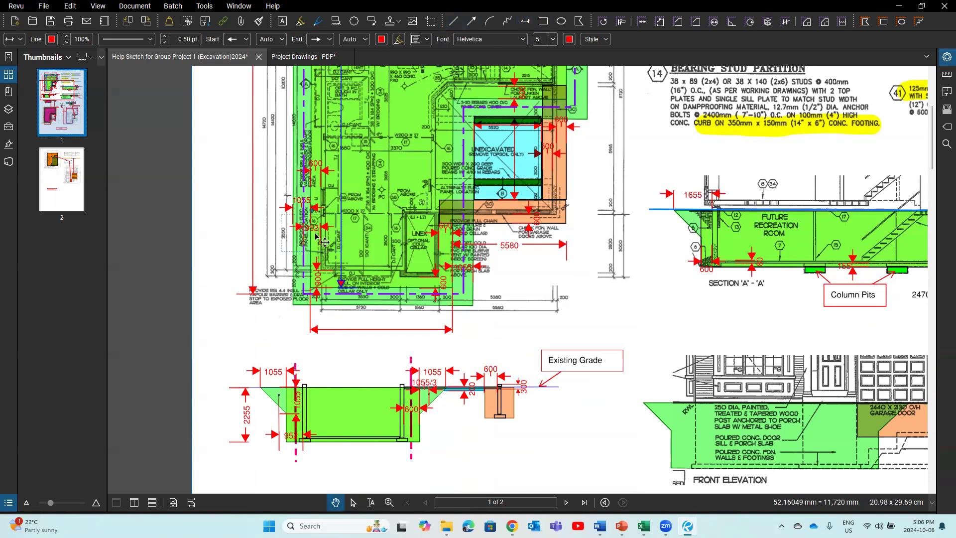
pyautogui.click(220, 268)
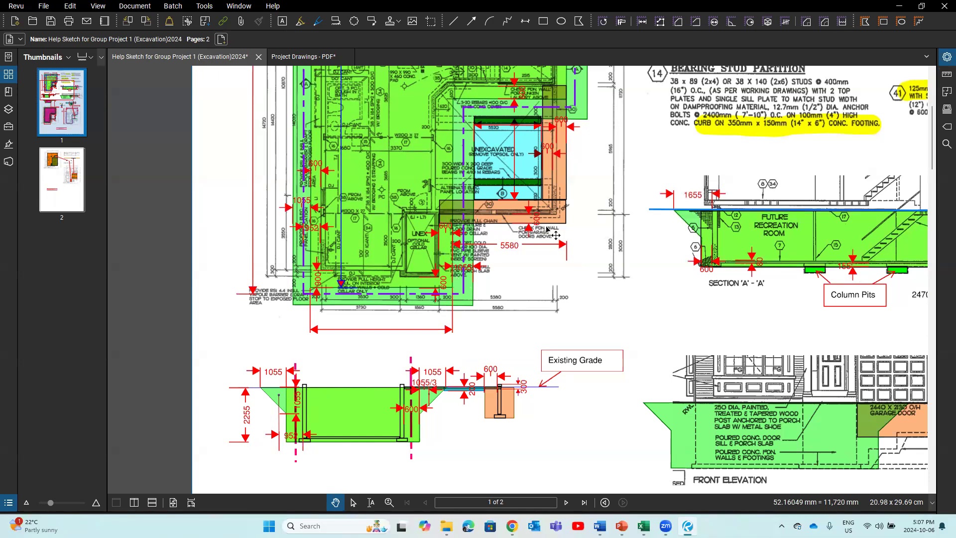
# Step: Zoom in and out to review the 1055, 2255, 600 and 952 dimensions on the Existing Grade section
pyautogui.scroll(3, 555, 233)
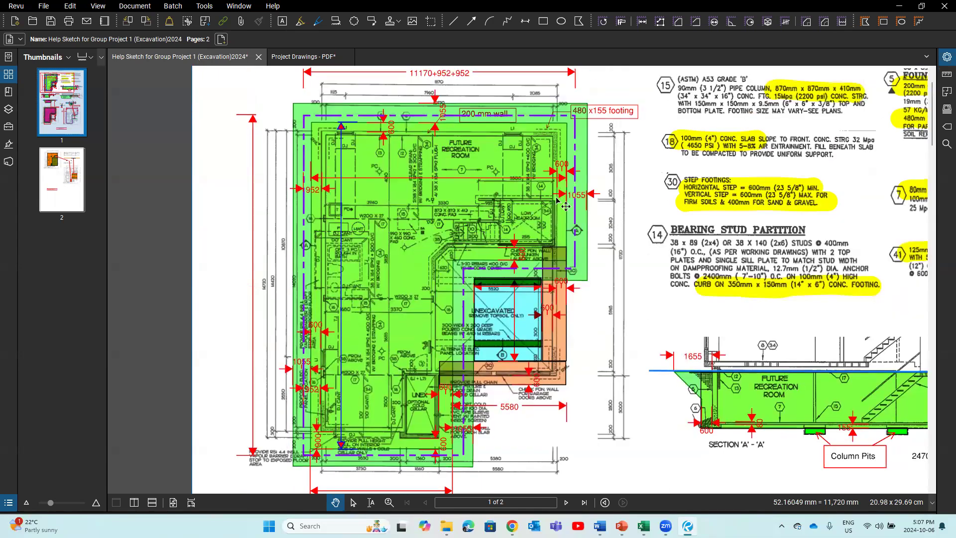
pyautogui.scroll(1, 583, 207)
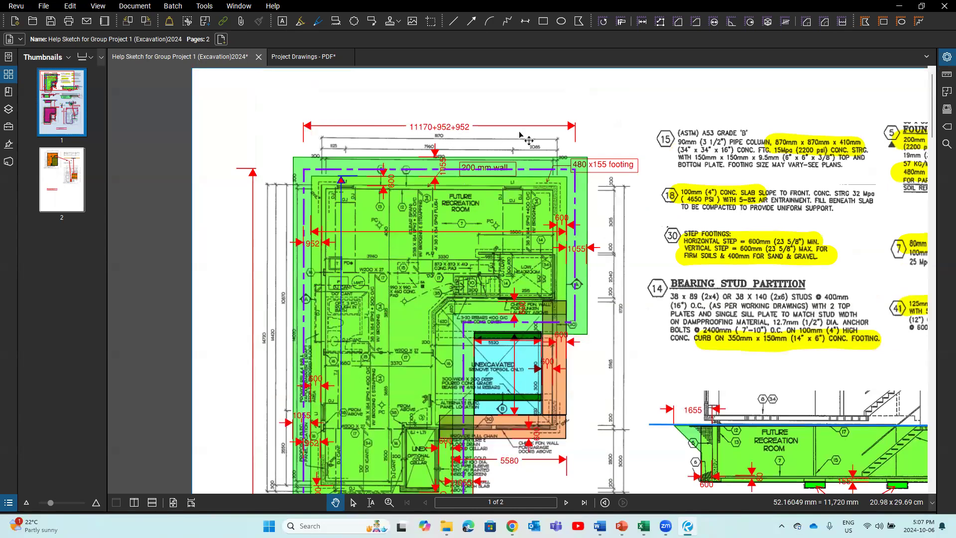
pyautogui.scroll(-3, 314, 142)
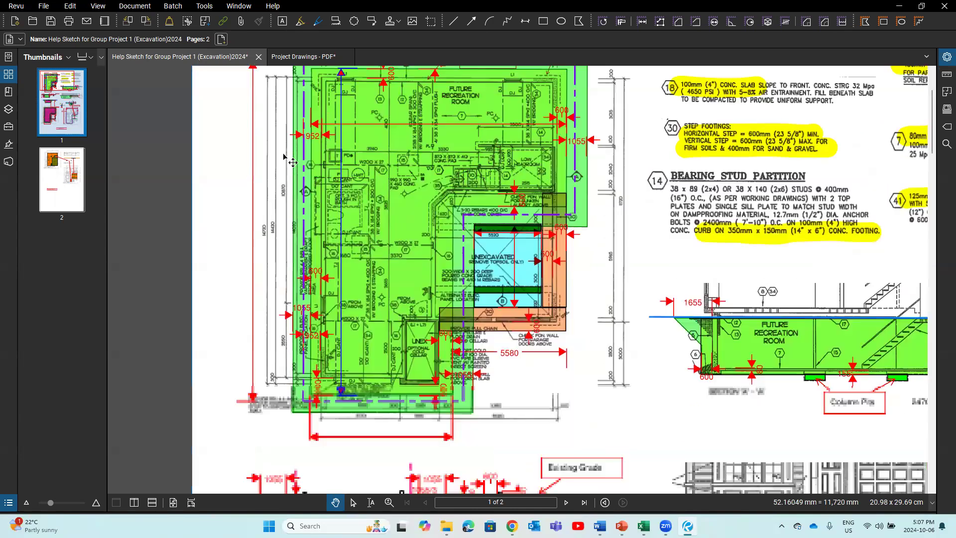
pyautogui.scroll(2, 309, 134)
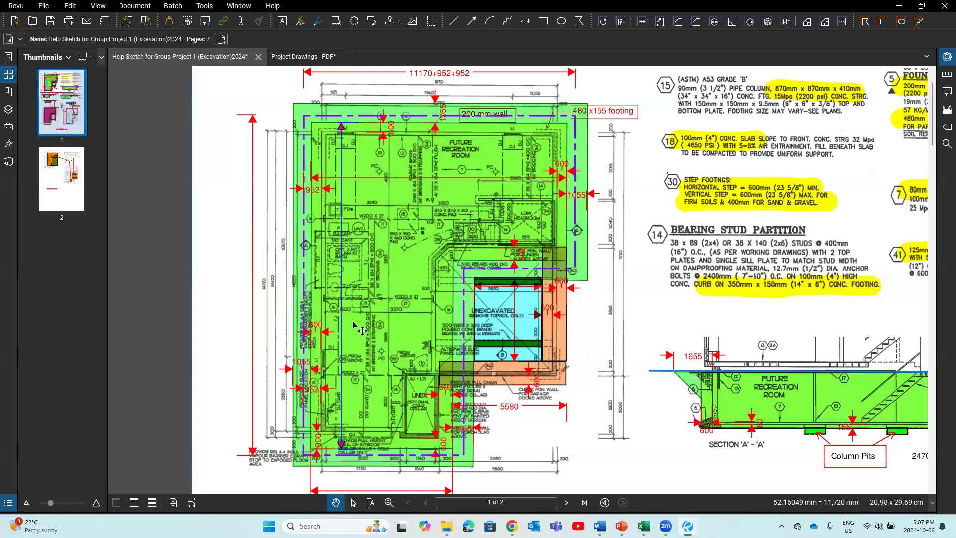
pyautogui.scroll(-3, 349, 349)
pyautogui.scroll(-1, 345, 356)
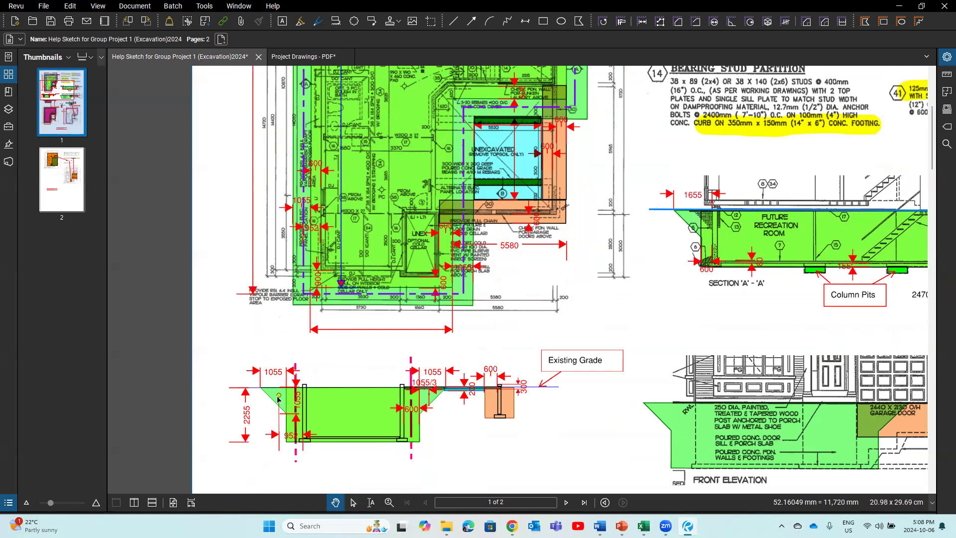
# Step: Switch to the Group project 1 workbook and go to the Recap31-1 earthwork recap sheet
pyautogui.moveTo(644, 526)
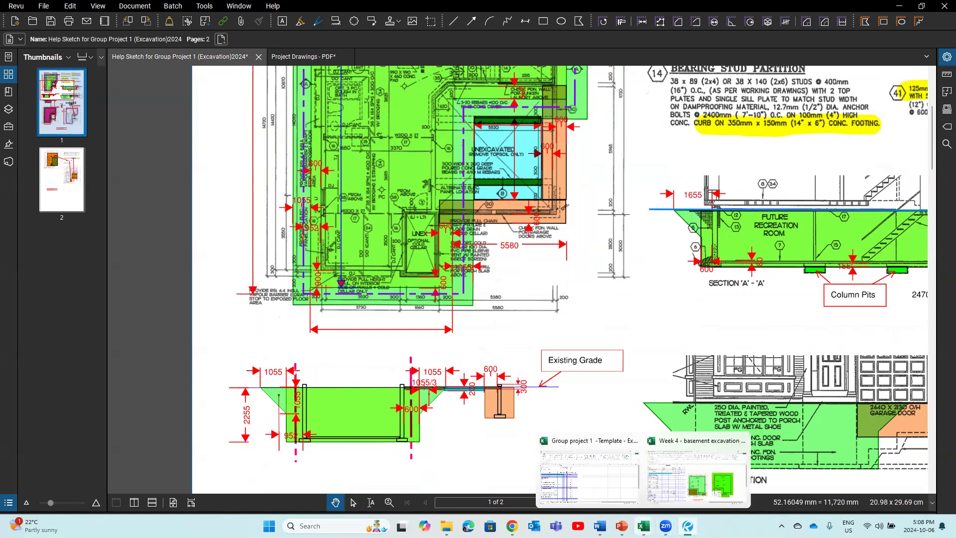
pyautogui.click(588, 466)
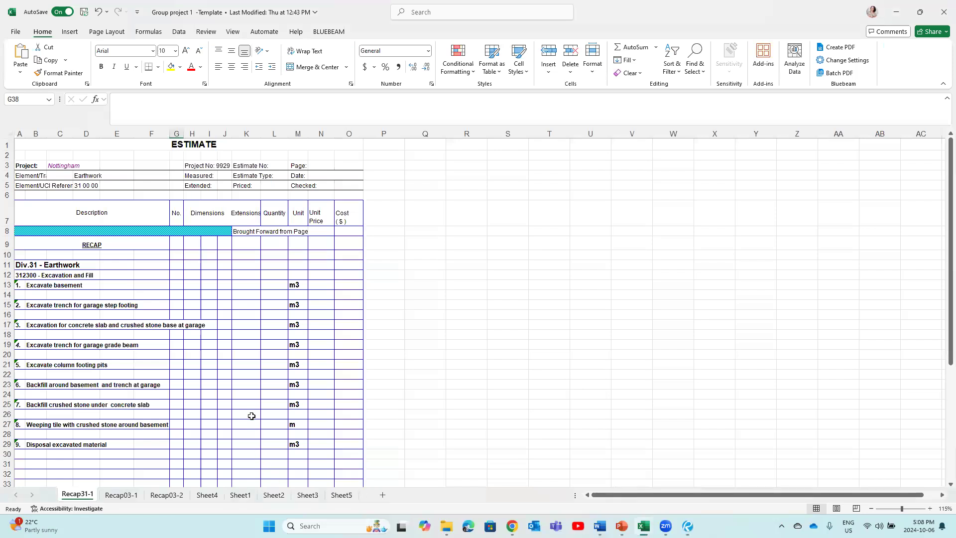
pyautogui.scroll(-1, 251, 415)
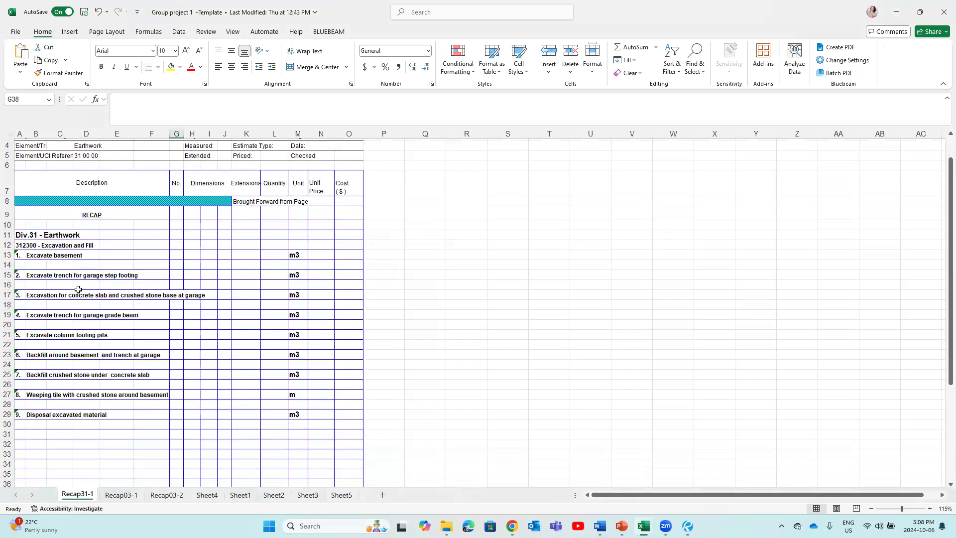
pyautogui.scroll(1, 76, 289)
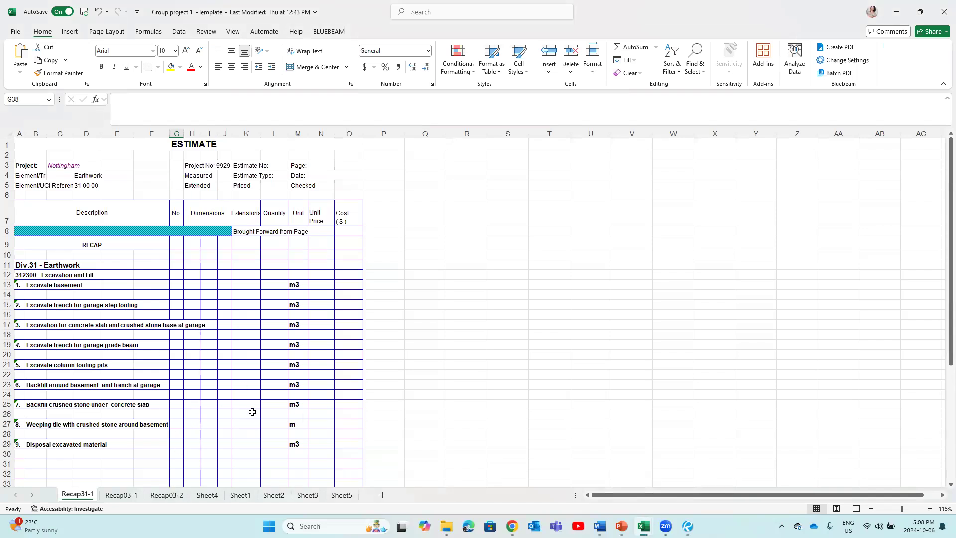
pyautogui.click(138, 501)
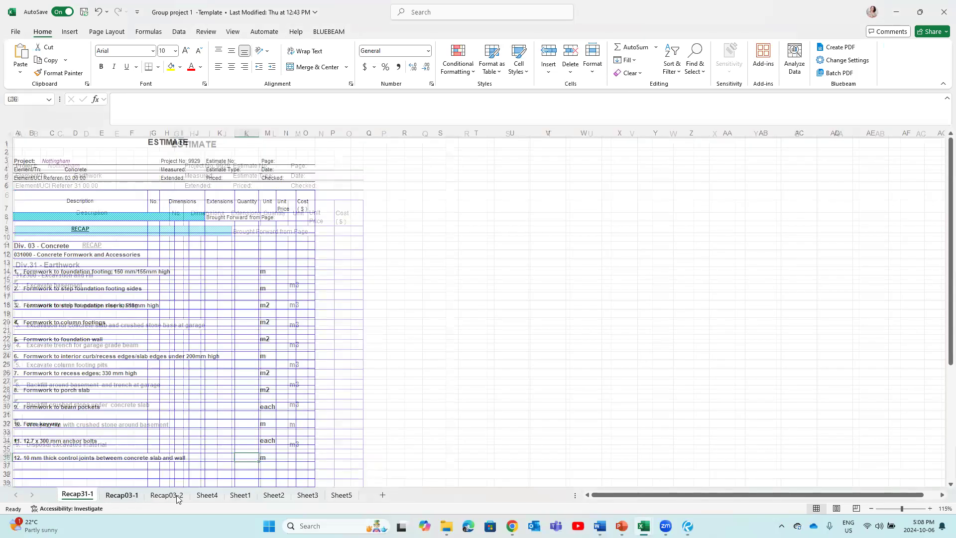
pyautogui.click(89, 496)
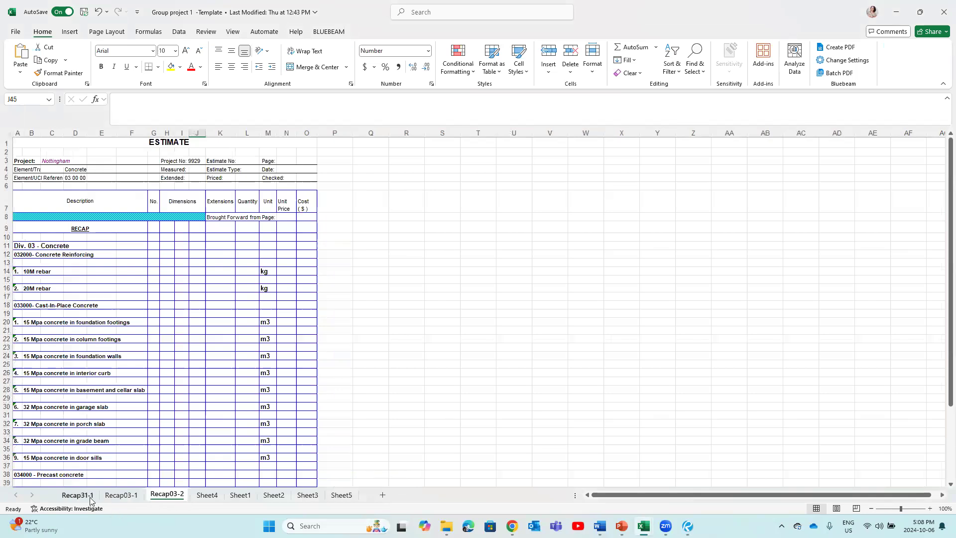
# Step: Copy the 'Excavate basement' description from cell B13, then go to Sheet4
pyautogui.click(30, 285)
pyautogui.click(139, 107)
pyautogui.tripleClick(140, 107)
pyautogui.rightClick(125, 98)
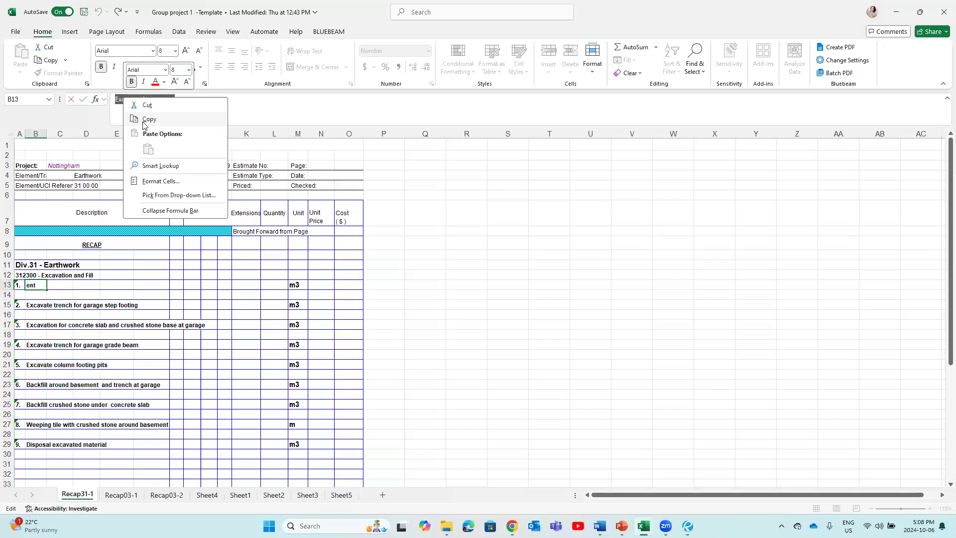
pyautogui.click(150, 120)
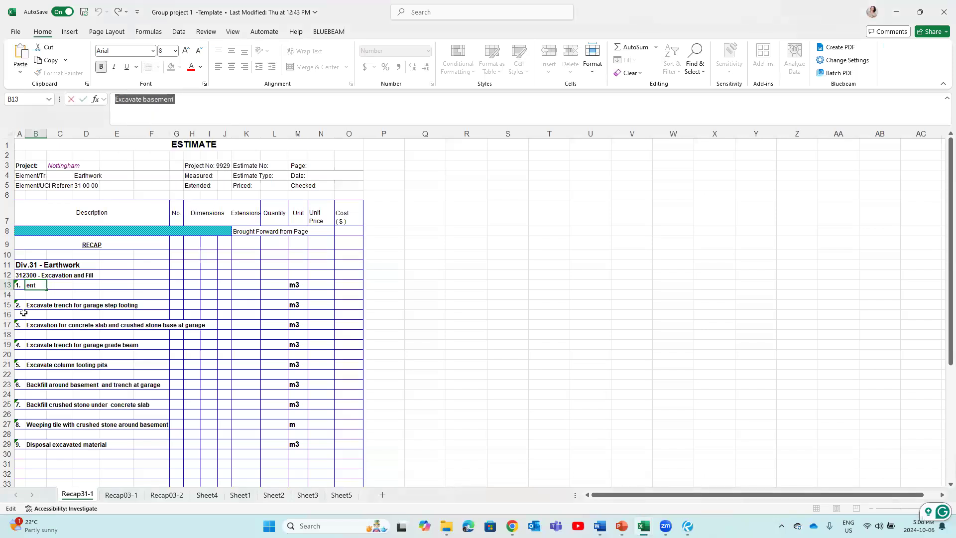
pyautogui.click(38, 294)
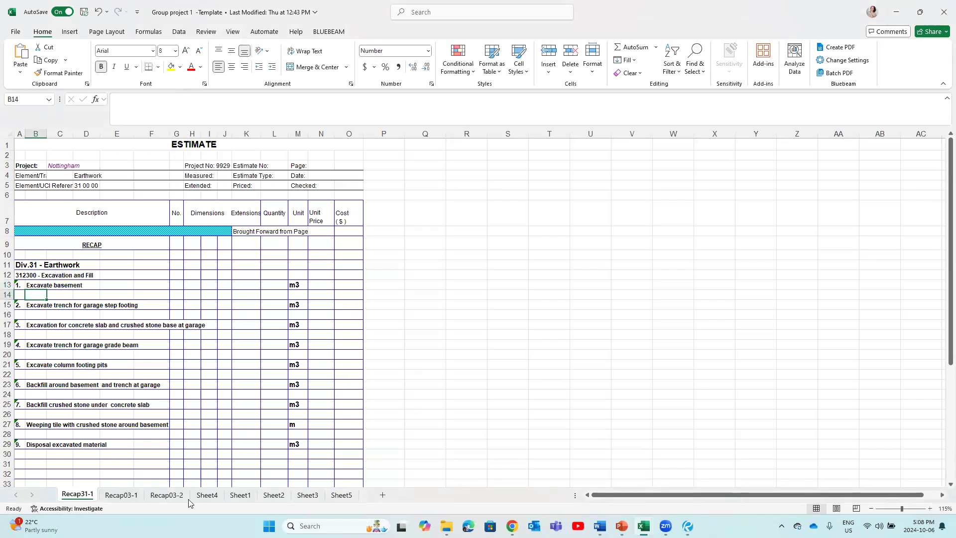
pyautogui.click(207, 495)
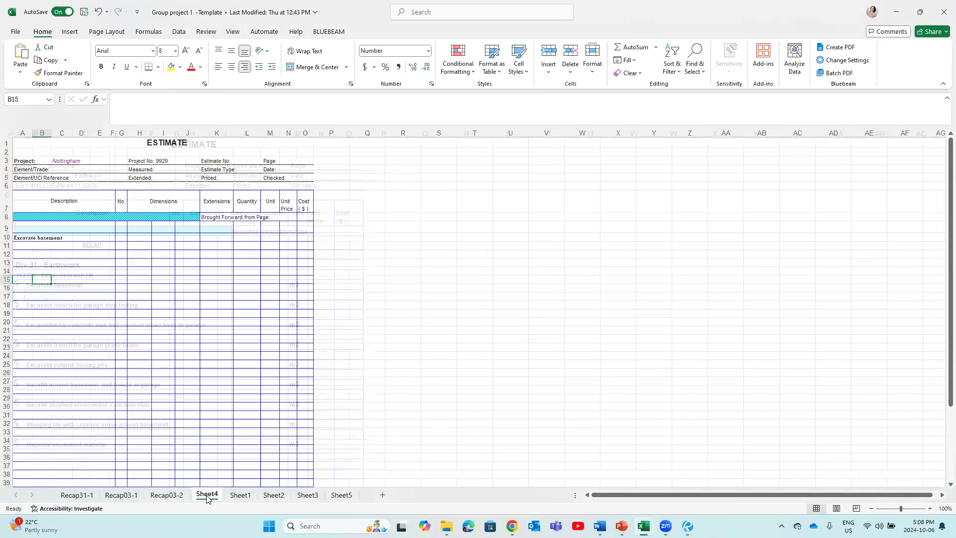
# Step: Paste 'Excavate basement' into cell A10 of Sheet4 as the first description line
pyautogui.click(16, 235)
pyautogui.rightClick(15, 235)
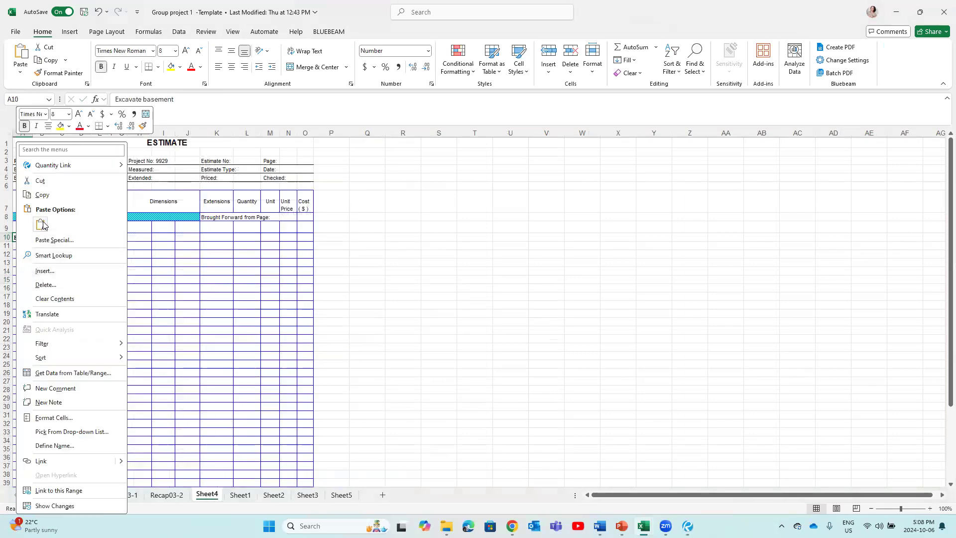
pyautogui.click(41, 224)
pyautogui.click(29, 269)
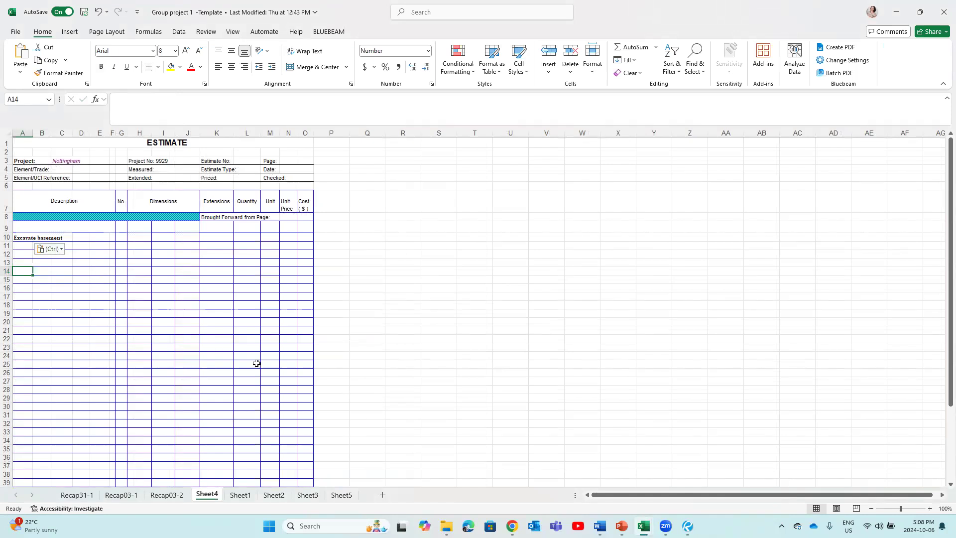
# Step: Switch to the Week 4 basement excavation example workbook
pyautogui.moveTo(447, 526)
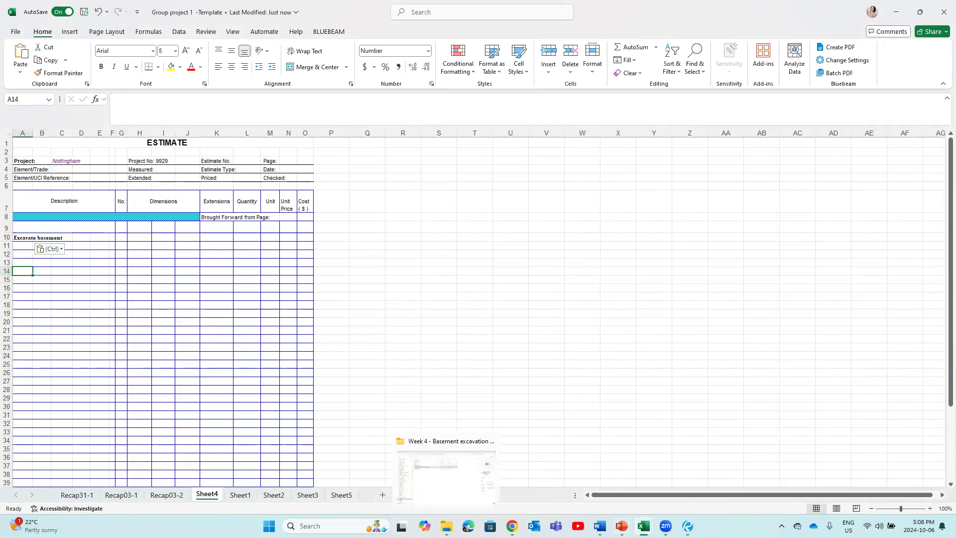
pyautogui.moveTo(644, 525)
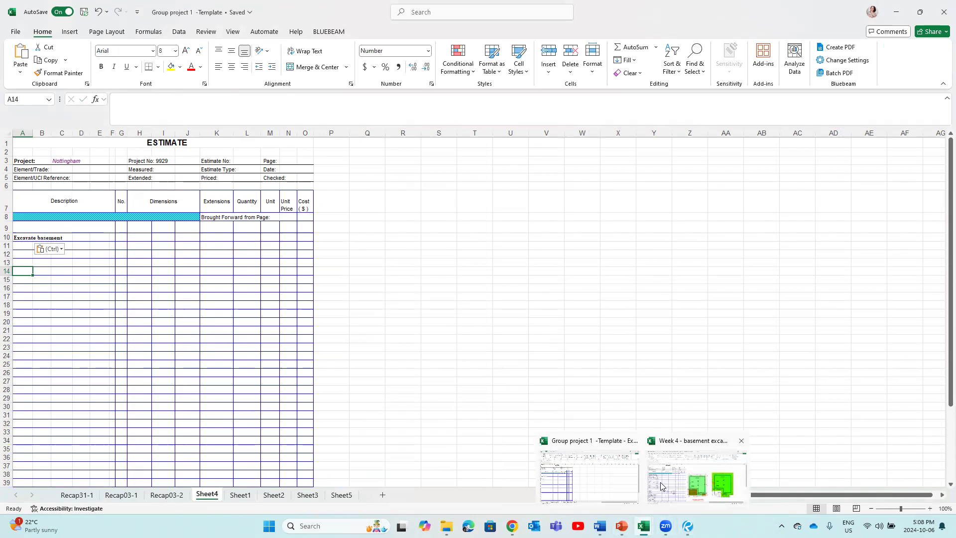
pyautogui.click(700, 471)
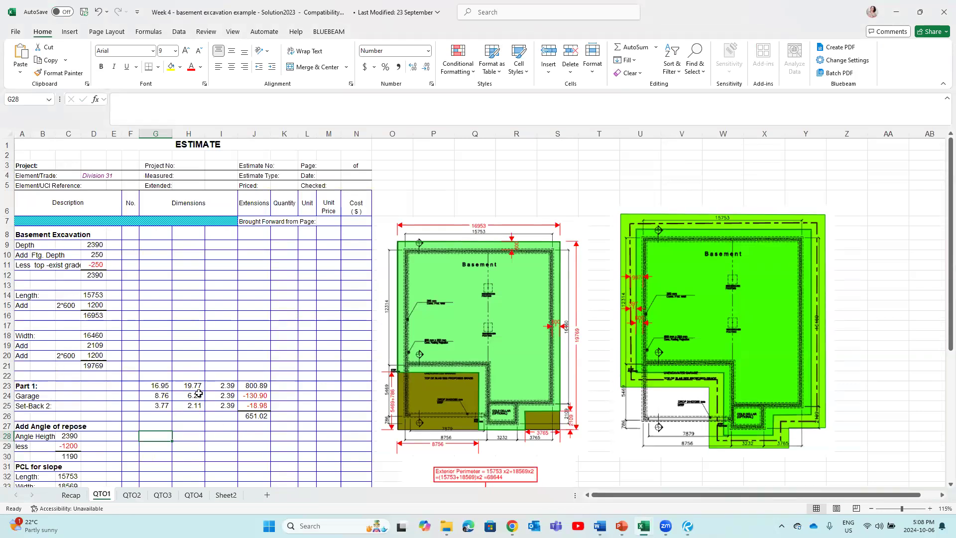
pyautogui.scroll(-5, 197, 394)
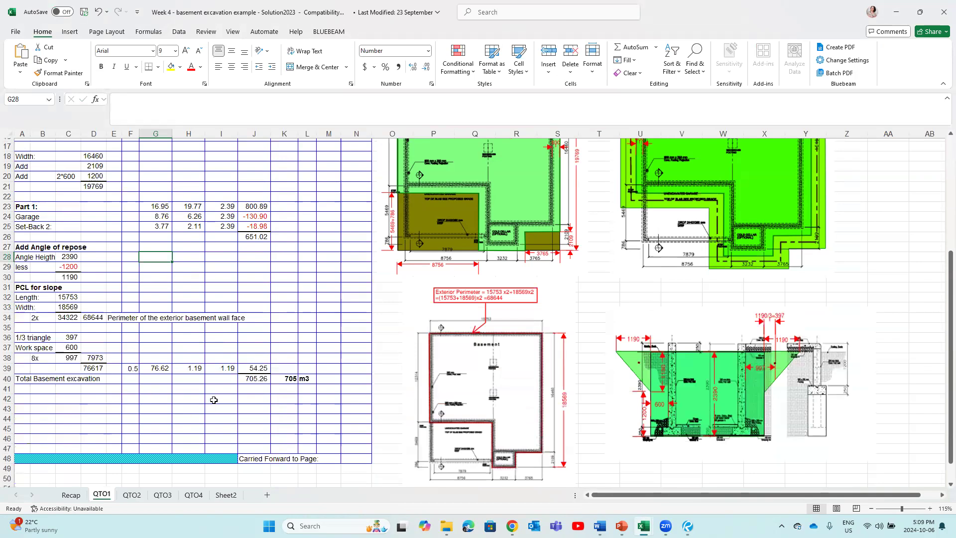
pyautogui.scroll(2, 214, 400)
pyautogui.scroll(3, 213, 400)
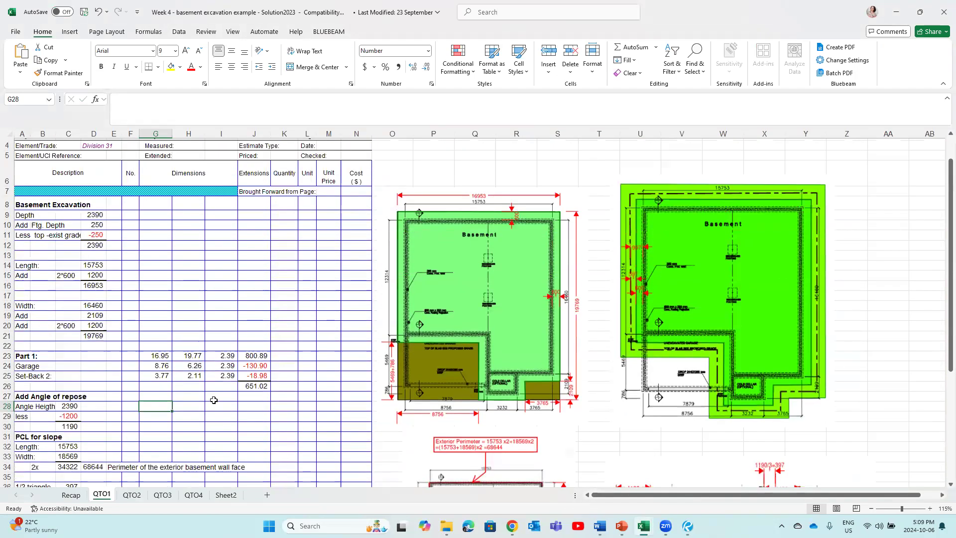
pyautogui.scroll(-1, 647, 337)
pyautogui.scroll(-3, 647, 337)
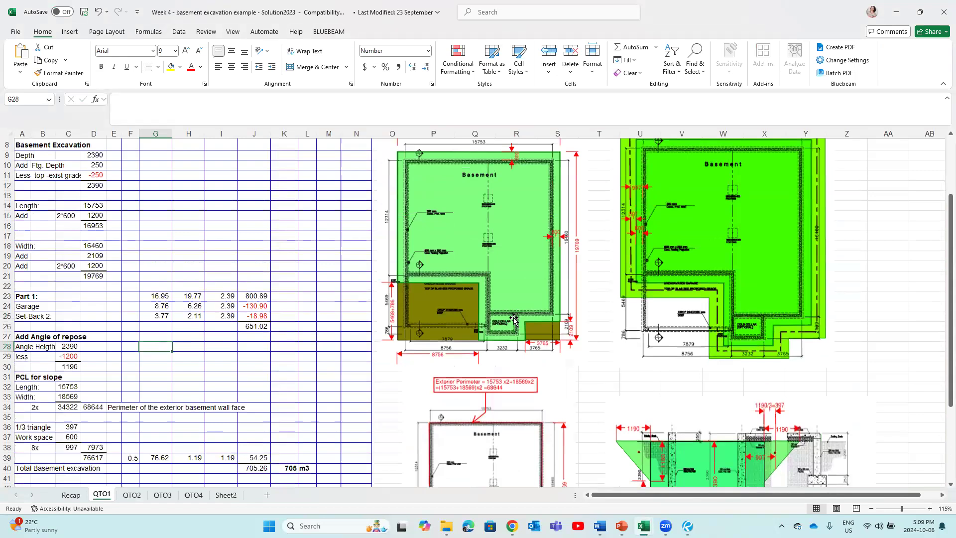
pyautogui.scroll(2, 524, 367)
pyautogui.scroll(-3, 297, 432)
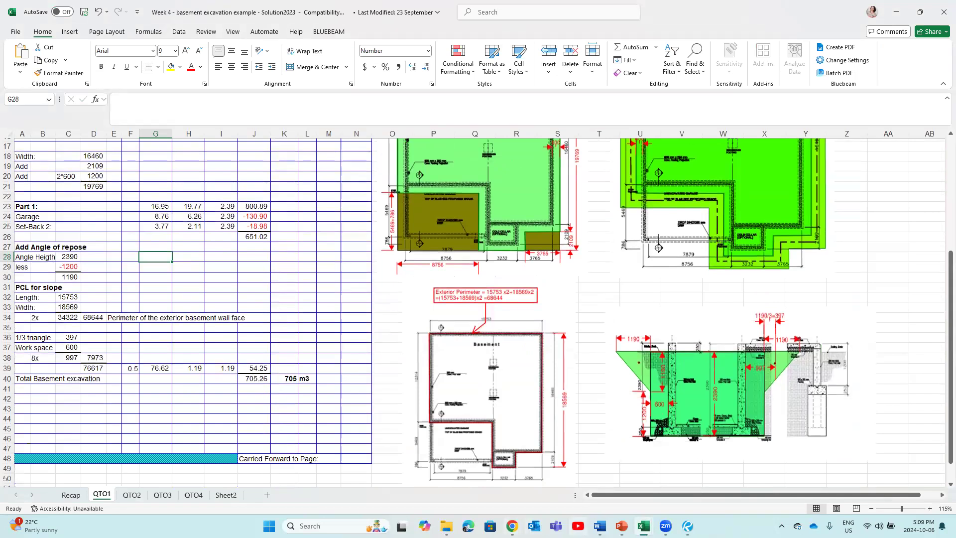
pyautogui.moveTo(599, 526)
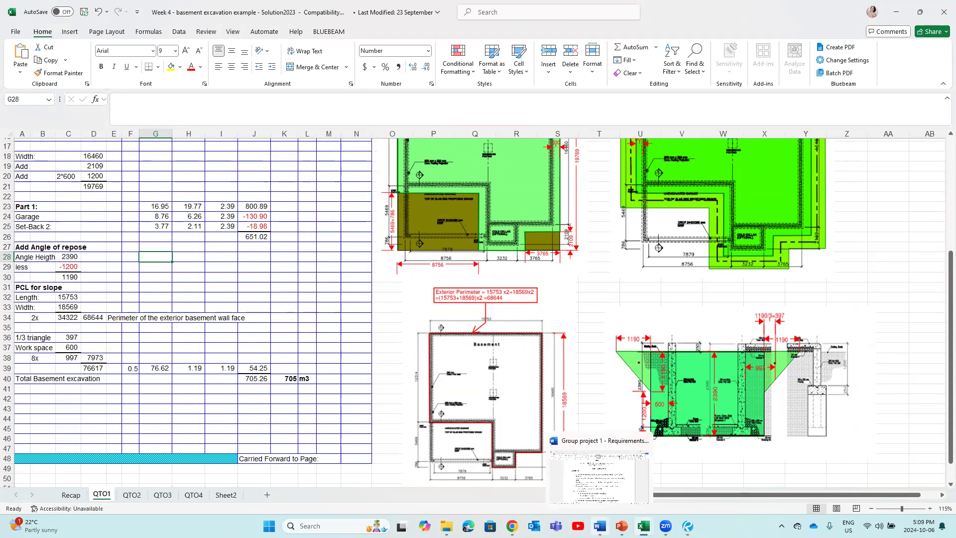
pyautogui.moveTo(643, 526)
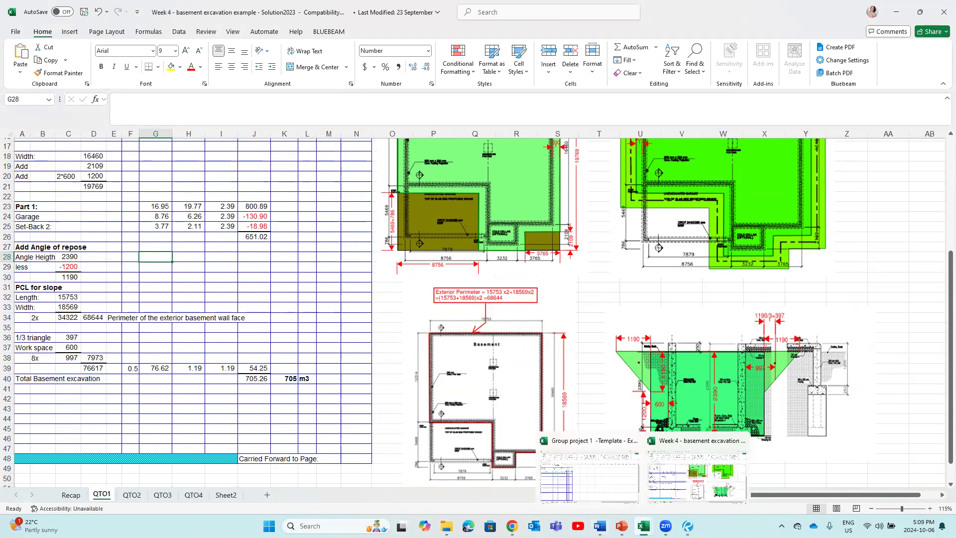
# Step: Review the QTO2 sheet's 24 m3 garage trench excavation, then go back to the Bluebeam help sketch
pyautogui.click(129, 501)
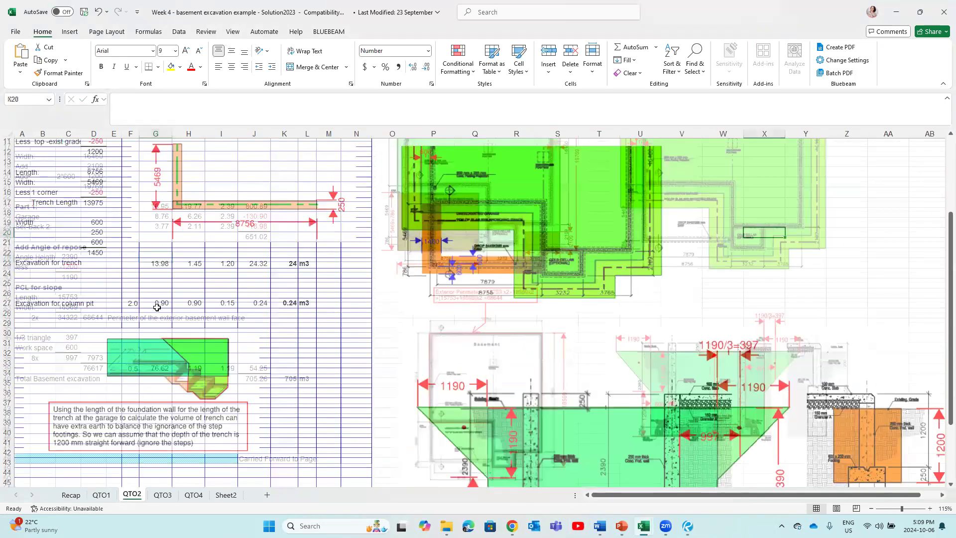
pyautogui.scroll(4, 95, 210)
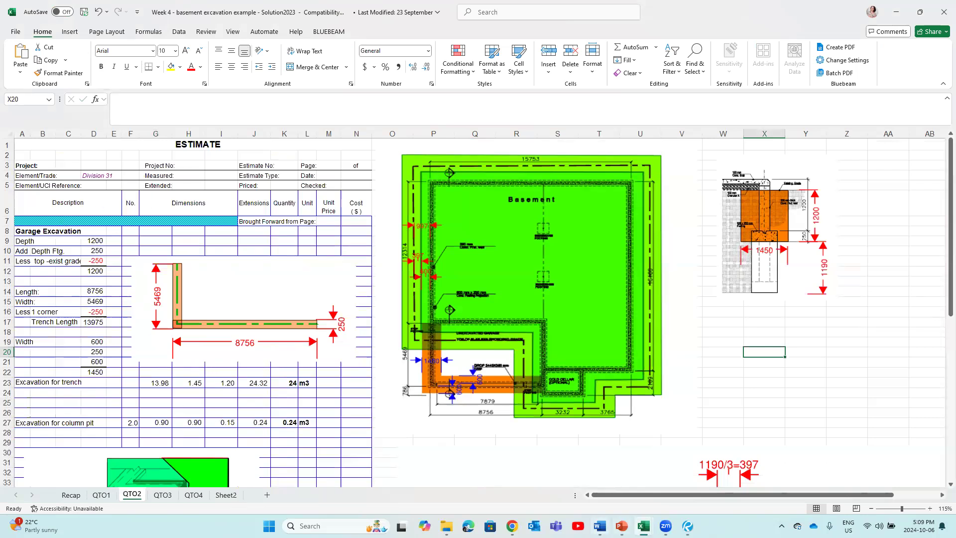
pyautogui.hotkey('alt', 'Tab')
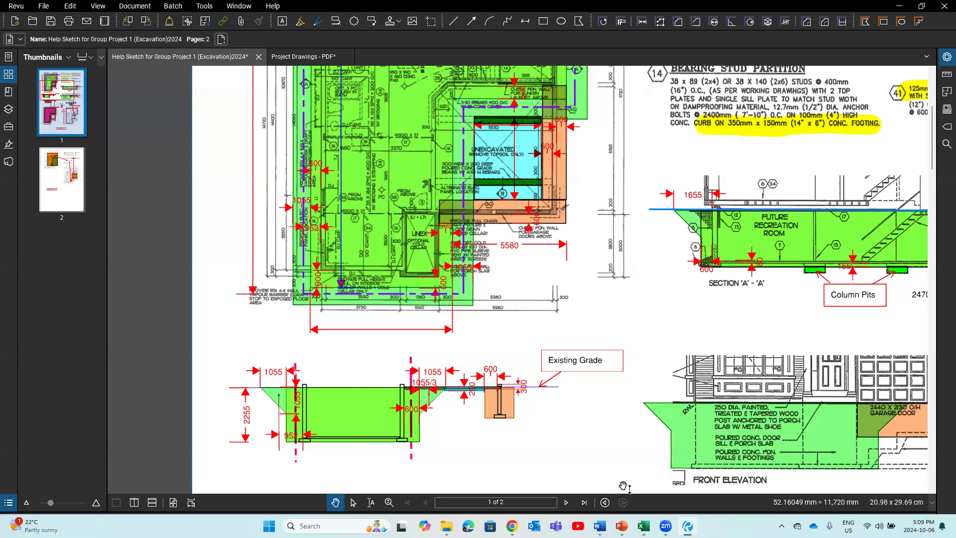
# Step: Check the garage step footing trench line in B15 of the Recap31-1 sheet, then return to the Bluebeam drawing
pyautogui.moveTo(643, 526)
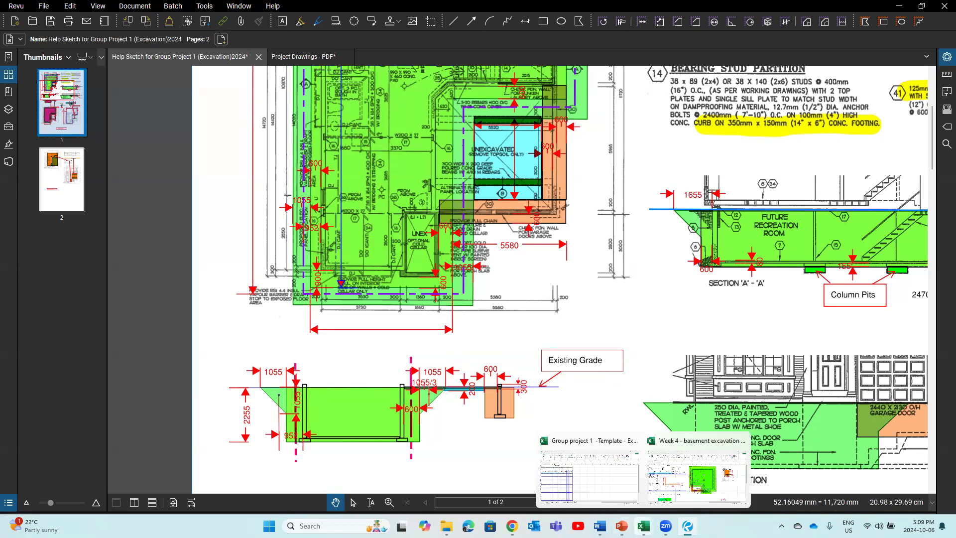
pyautogui.click(585, 493)
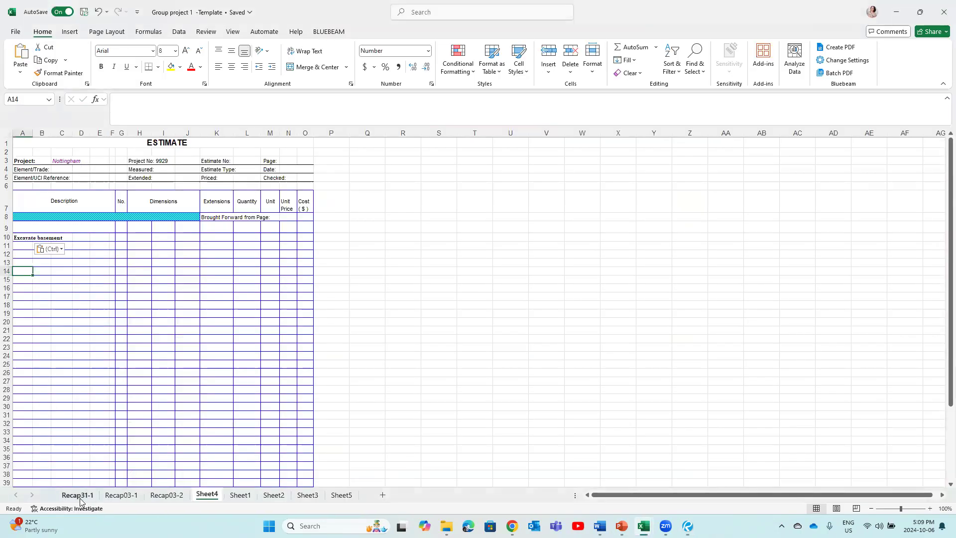
pyautogui.click(75, 494)
pyautogui.click(31, 305)
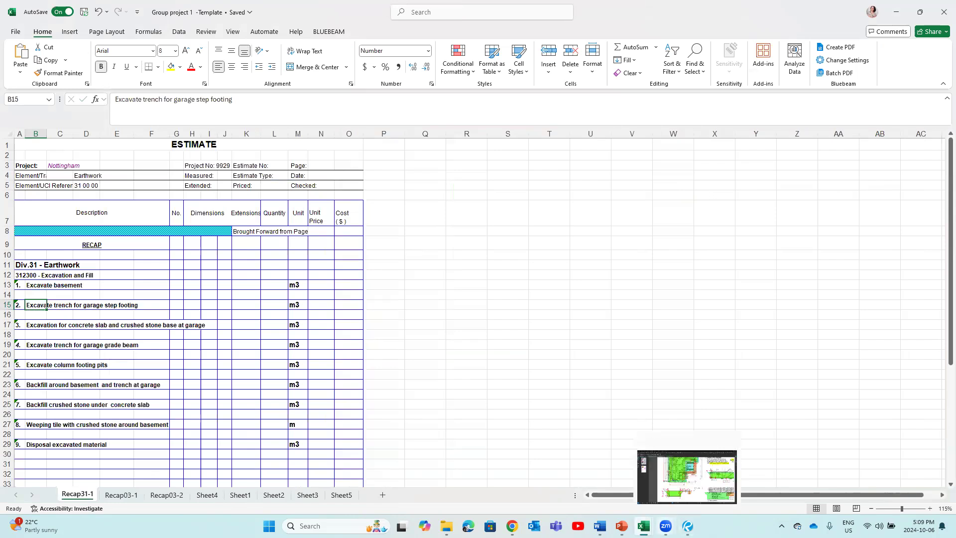
pyautogui.click(688, 526)
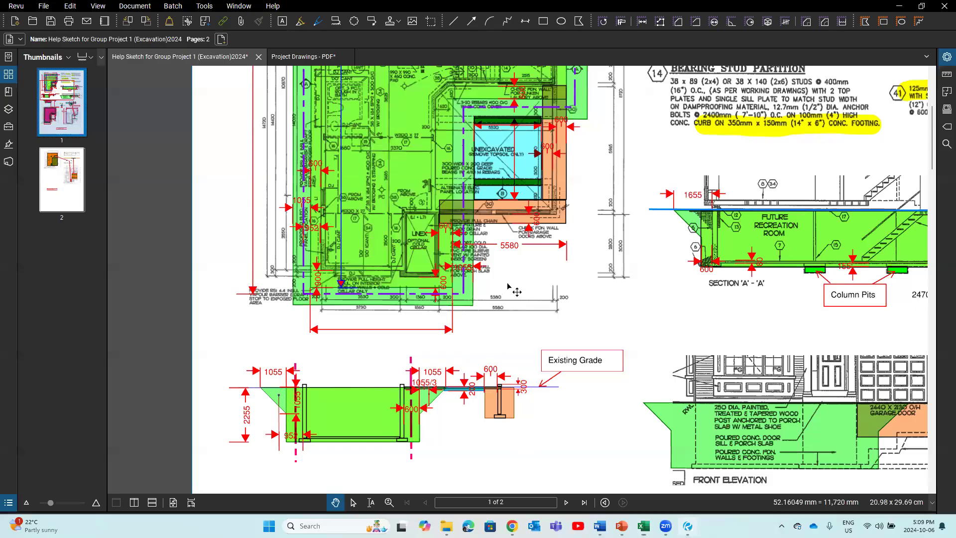
pyautogui.scroll(2, 520, 264)
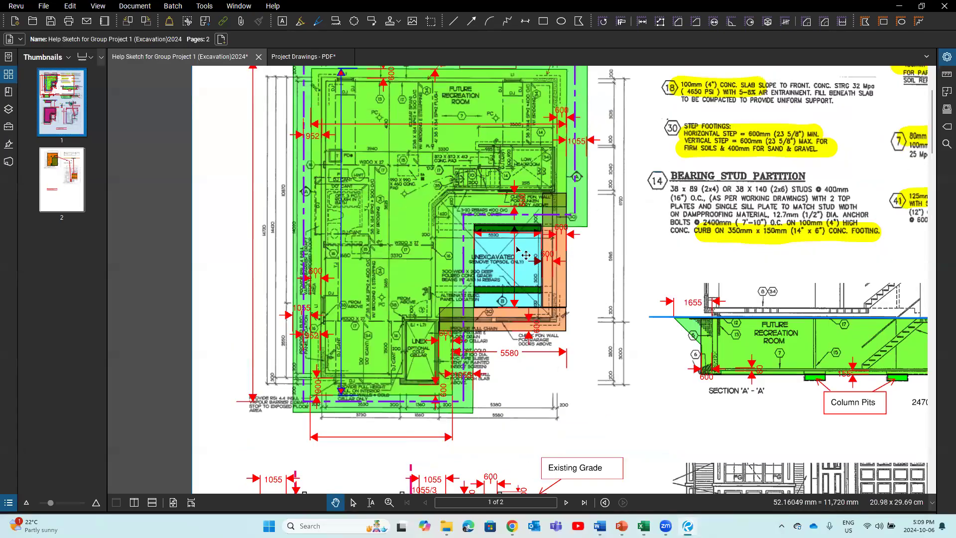
pyautogui.scroll(1, 527, 256)
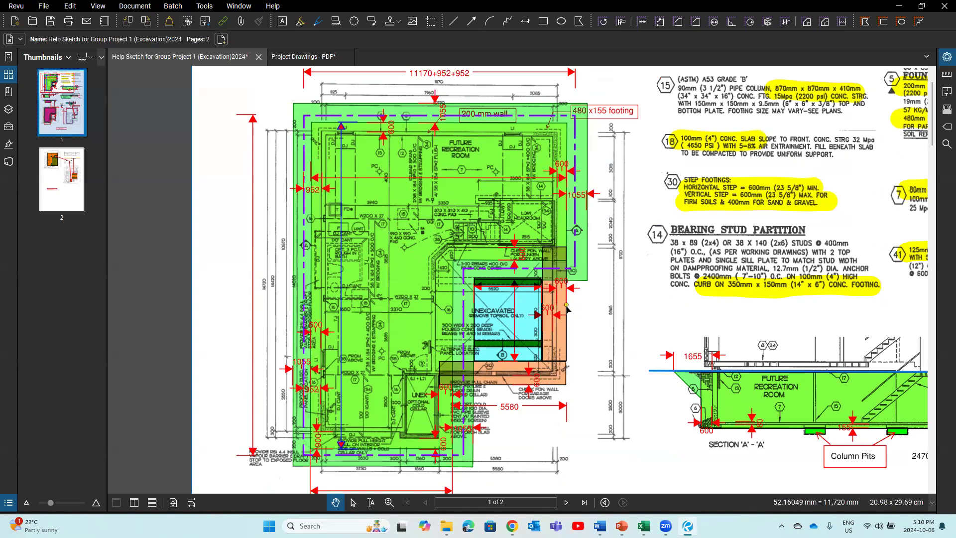
pyautogui.scroll(-3, 567, 309)
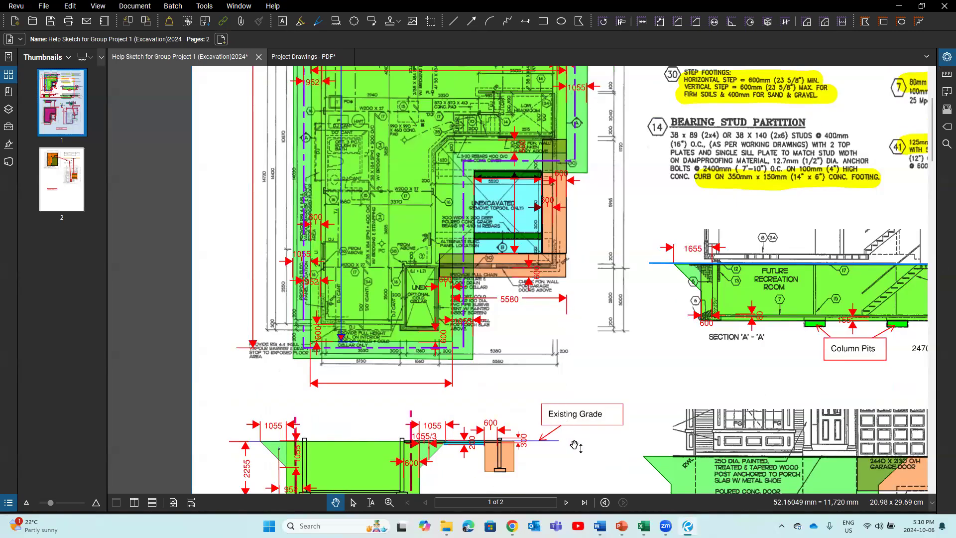
pyautogui.moveTo(534, 337); pyautogui.dragTo(531, 337)
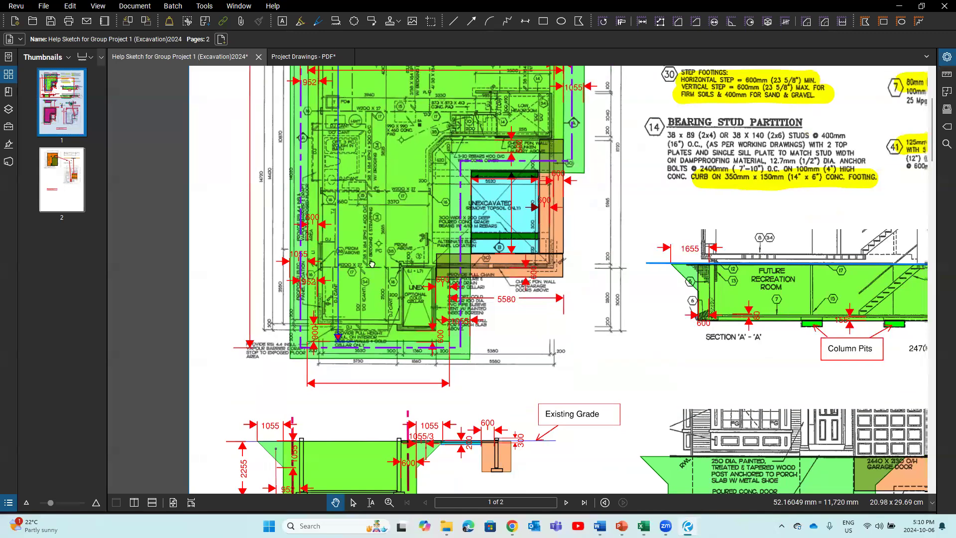
pyautogui.moveTo(372, 264); pyautogui.dragTo(269, 228)
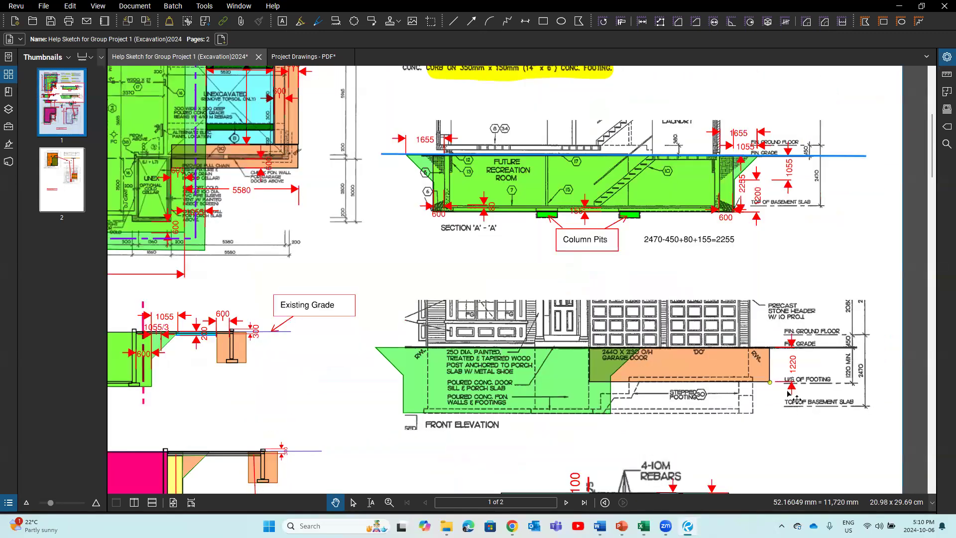
pyautogui.scroll(1, 797, 419)
pyautogui.scroll(1, 794, 418)
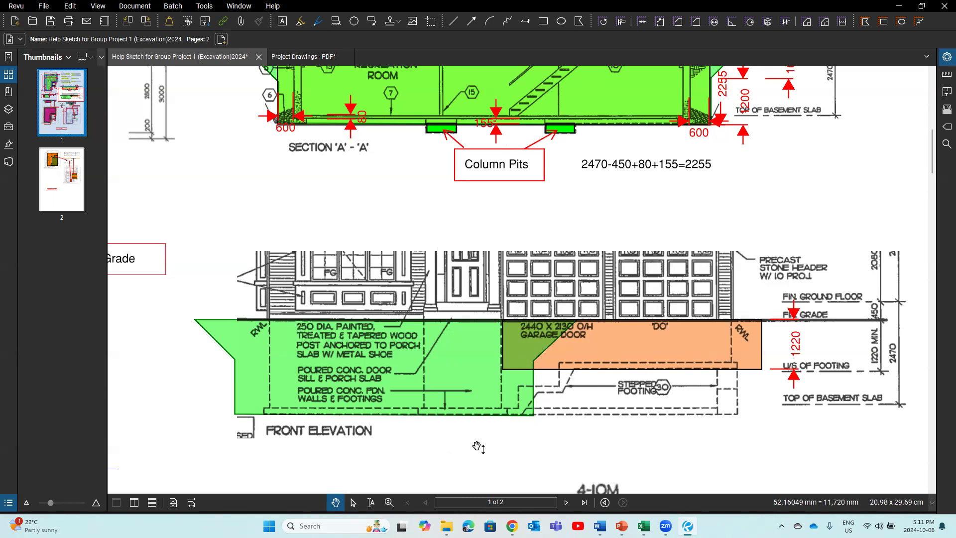
pyautogui.moveTo(423, 464); pyautogui.dragTo(568, 443)
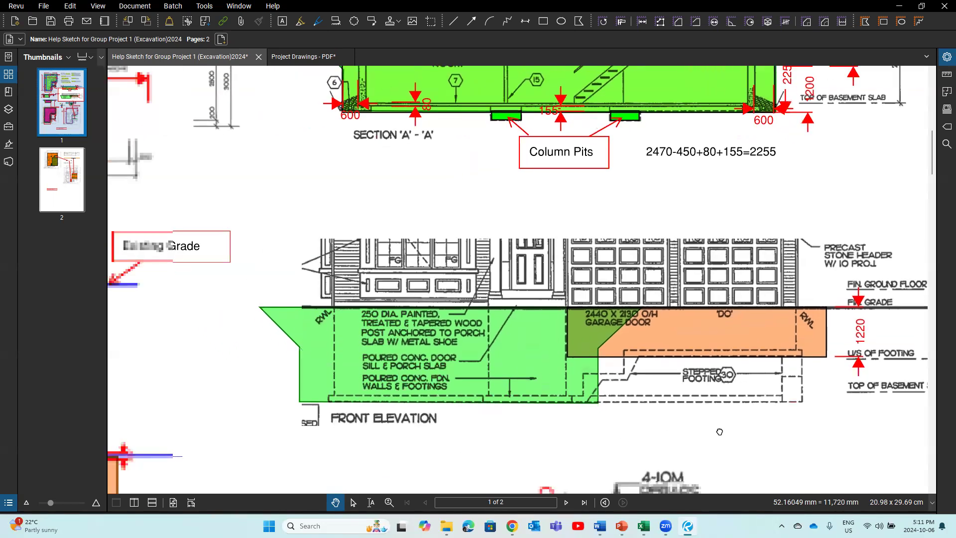
pyautogui.moveTo(719, 432); pyautogui.dragTo(734, 431)
pyautogui.moveTo(358, 395); pyautogui.dragTo(372, 417)
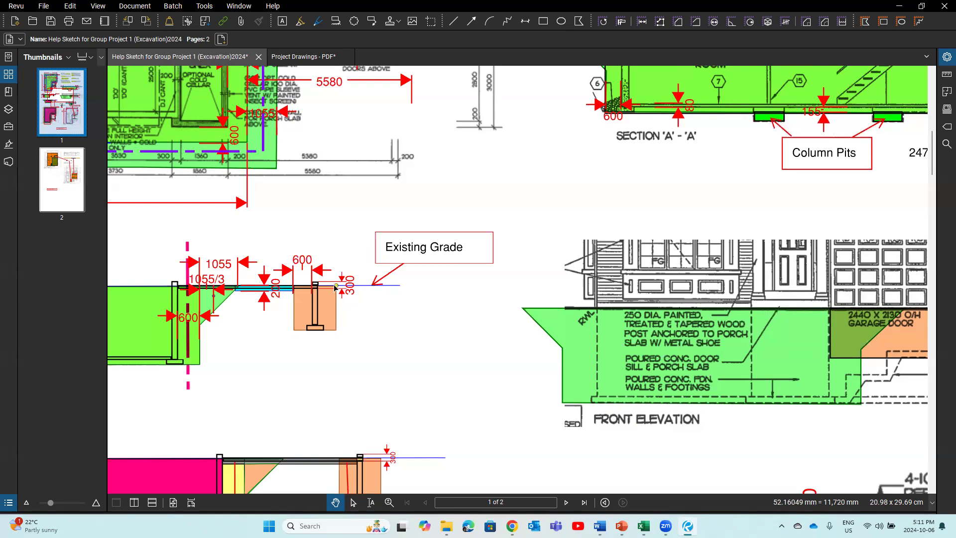
pyautogui.moveTo(349, 200)
pyautogui.mouseDown()
pyautogui.moveTo(410, 361)
pyautogui.moveTo(357, 210)
pyautogui.mouseUp()
pyautogui.click(70, 6)
pyautogui.click(85, 18)
pyautogui.moveTo(549, 161); pyautogui.dragTo(655, 410)
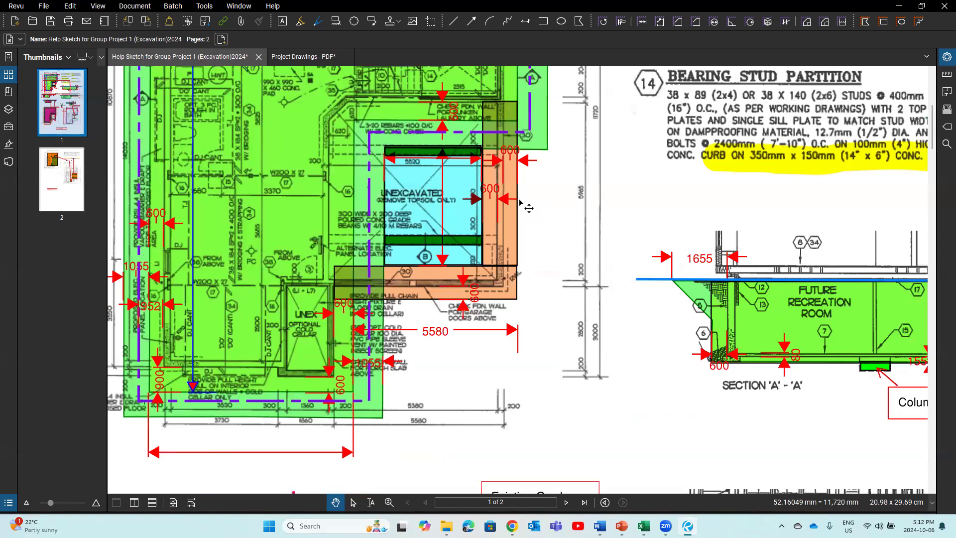
pyautogui.moveTo(643, 526)
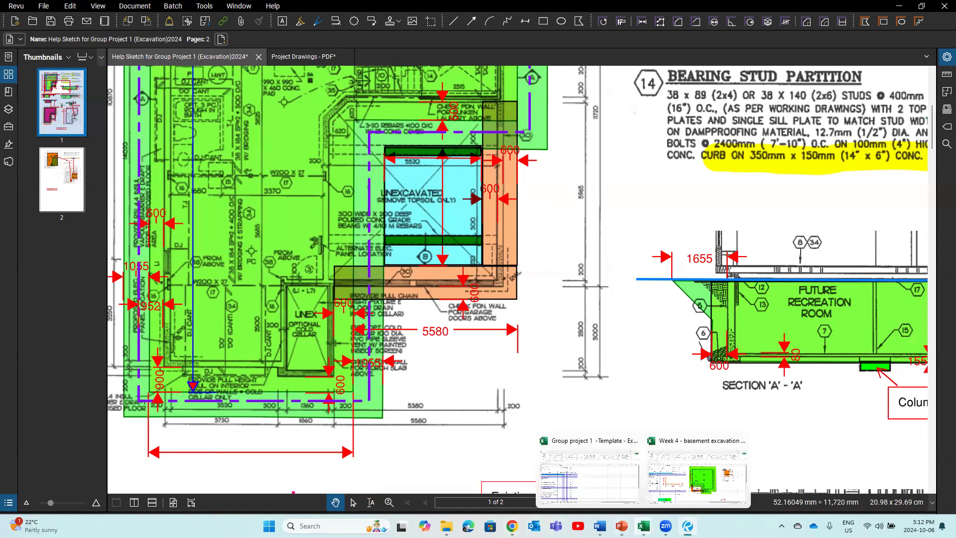
pyautogui.click(608, 491)
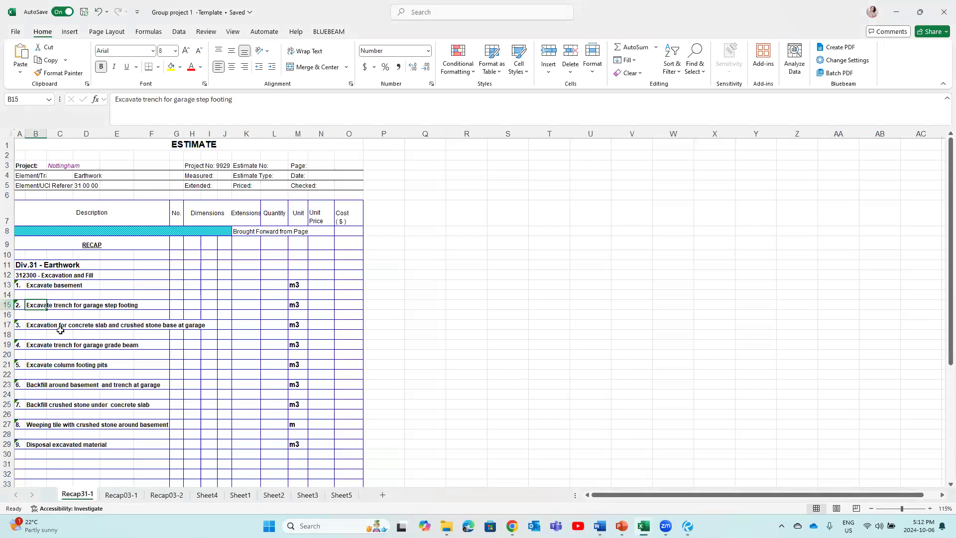
pyautogui.click(31, 328)
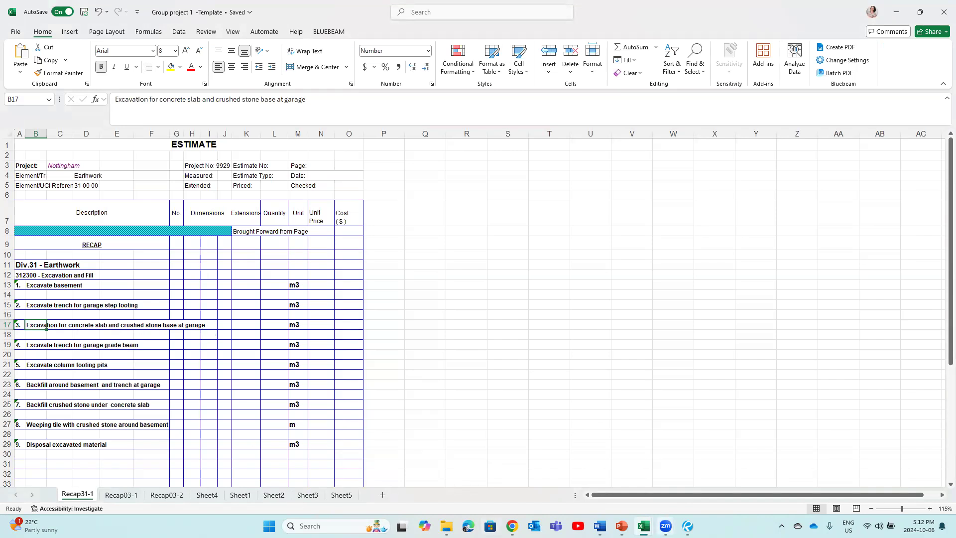
pyautogui.moveTo(687, 525)
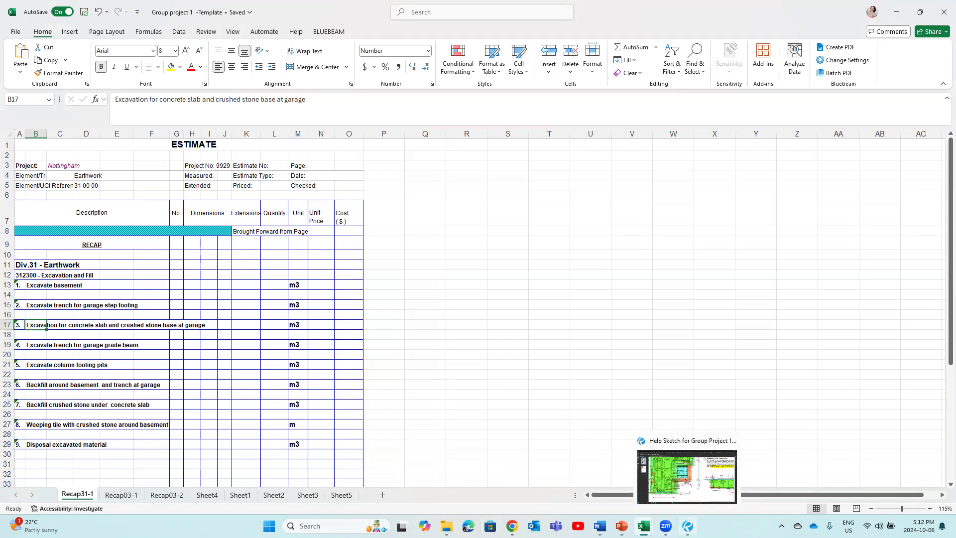
pyautogui.click(647, 466)
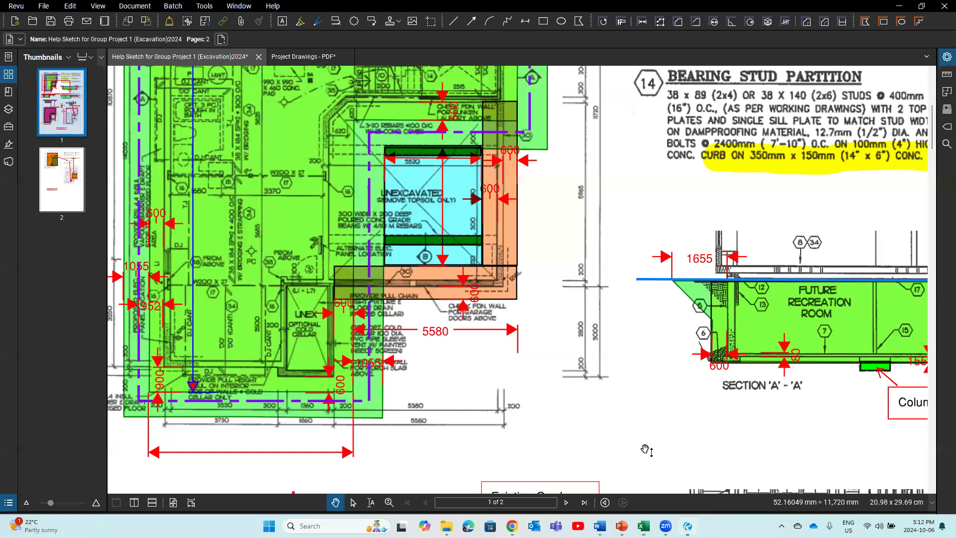
pyautogui.scroll(-3, 645, 450)
pyautogui.scroll(-2, 462, 418)
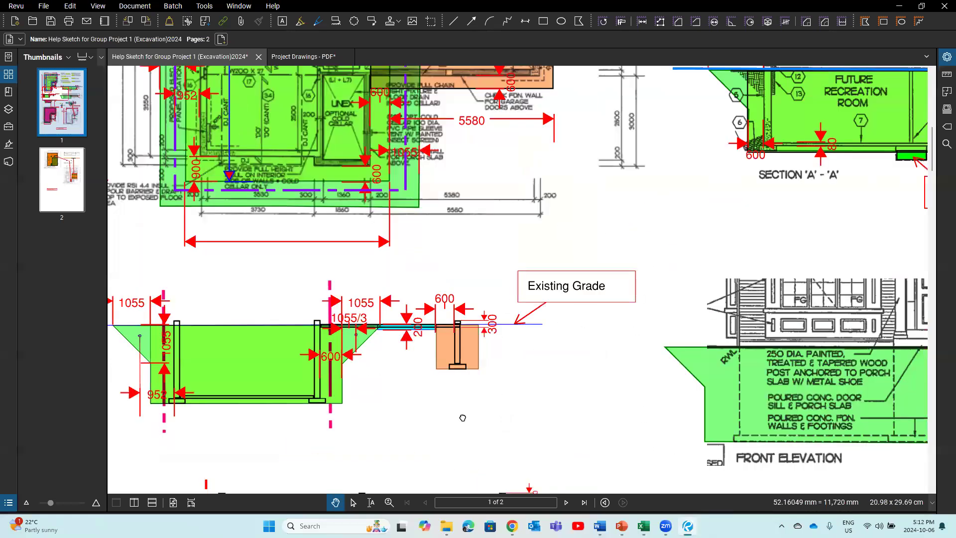
pyautogui.hscroll(-2, 423, 409)
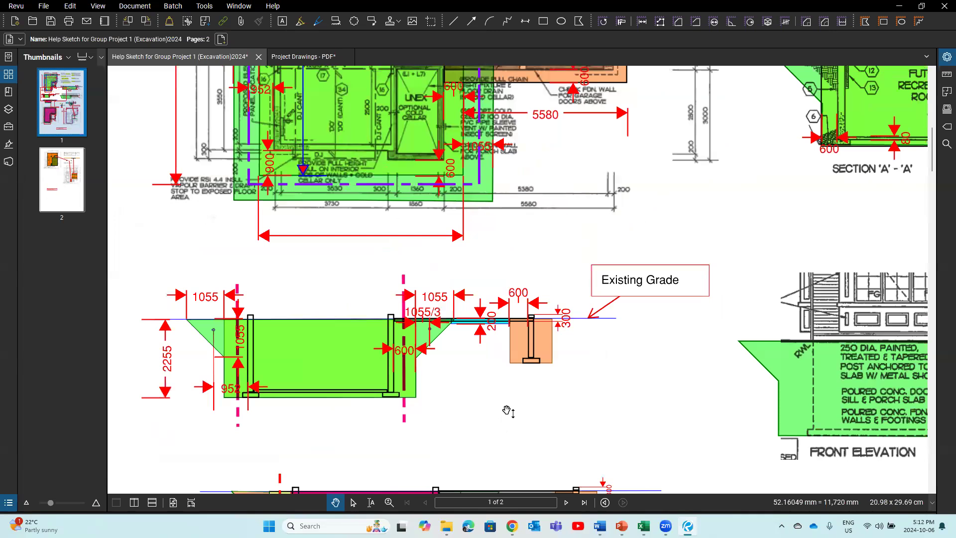
pyautogui.scroll(1, 493, 468)
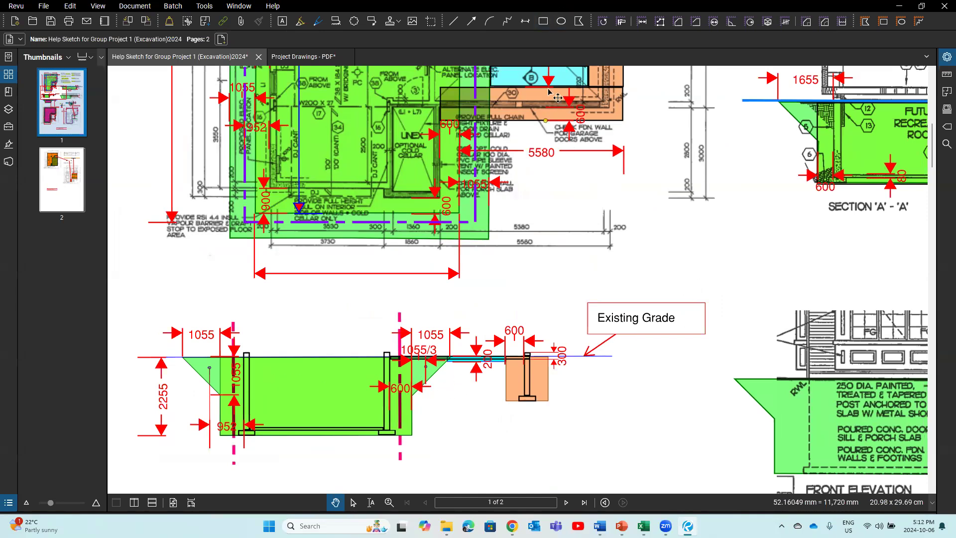
pyautogui.scroll(5, 723, 250)
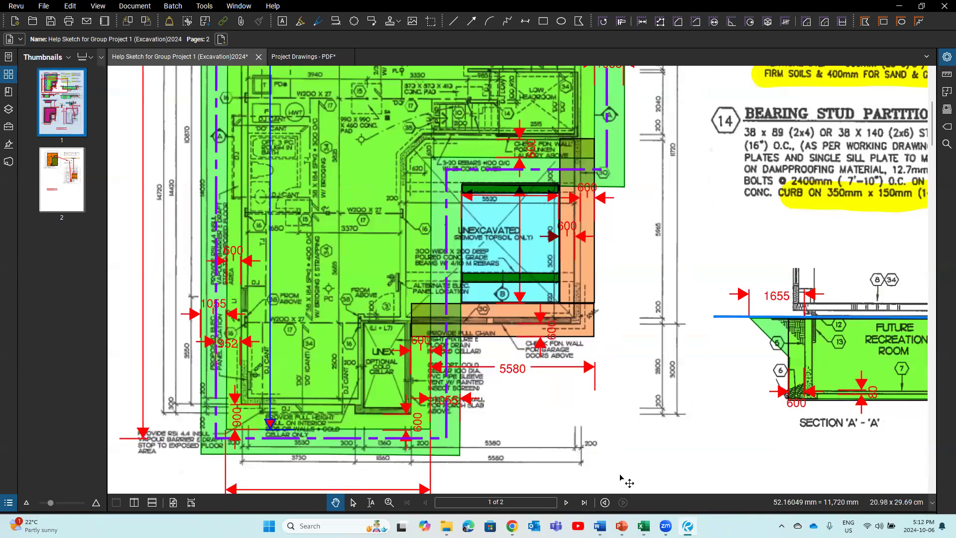
pyautogui.click(640, 467)
pyautogui.moveTo(730, 448); pyautogui.dragTo(749, 216)
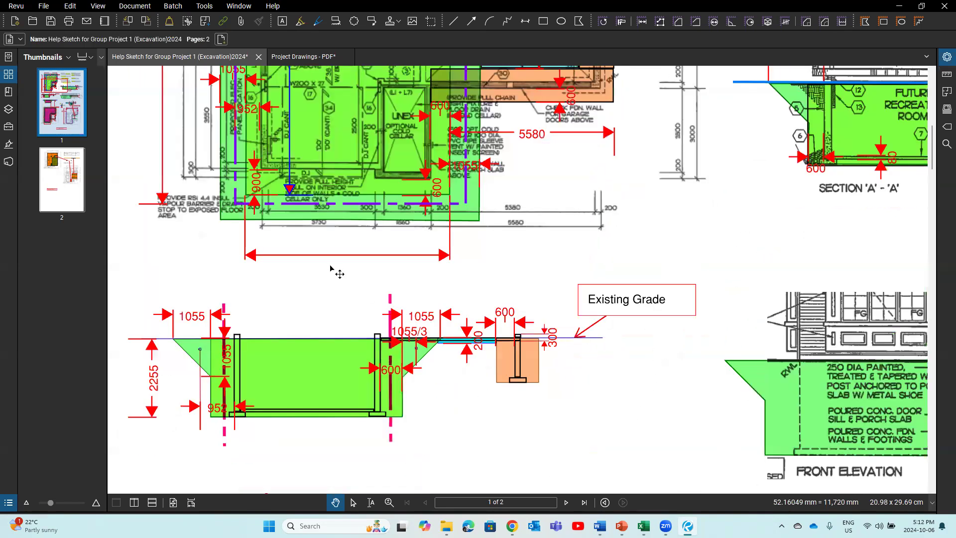
pyautogui.moveTo(559, 339); pyautogui.dragTo(575, 269)
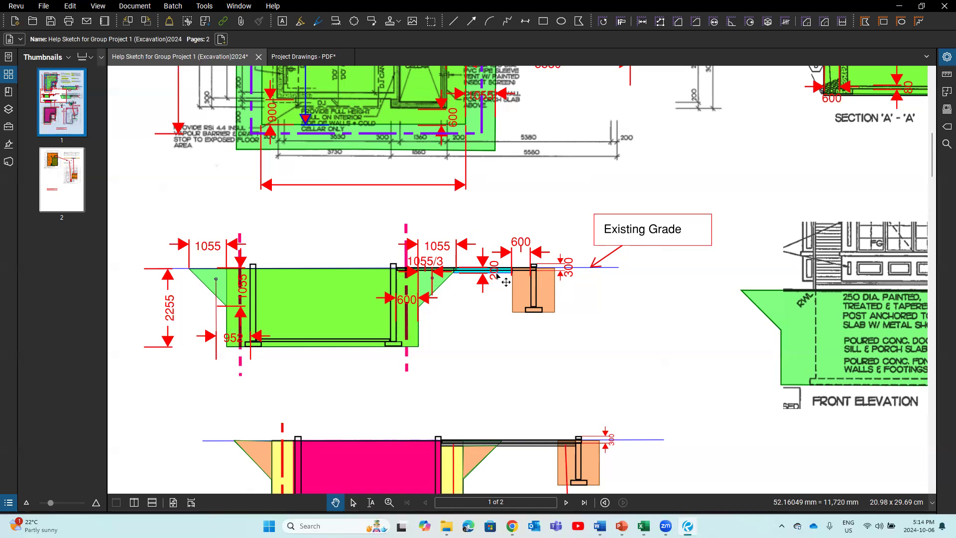
# Step: Check the Excel recap's Excavate trench for garage grade beam item and glance at the 3D basement images
pyautogui.scroll(5, 497, 274)
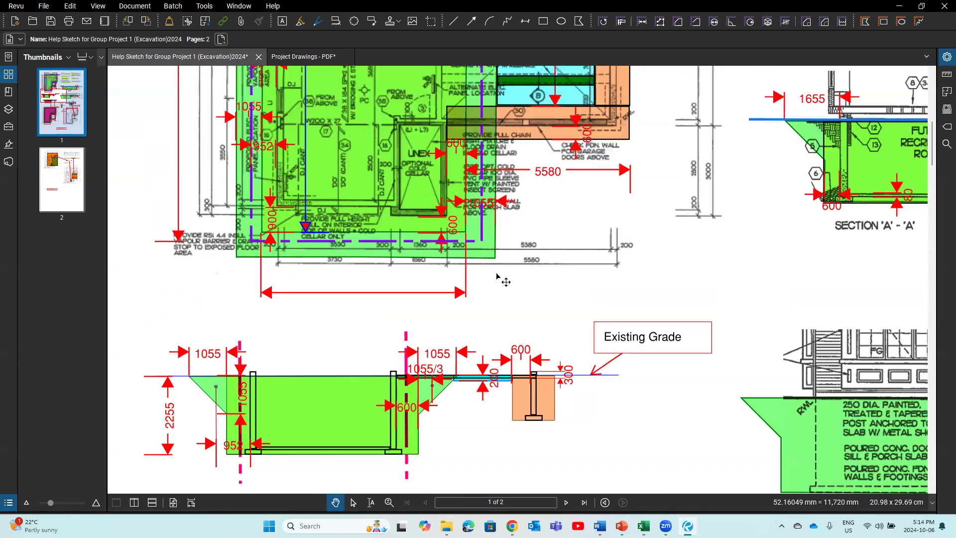
pyautogui.scroll(-2, 495, 275)
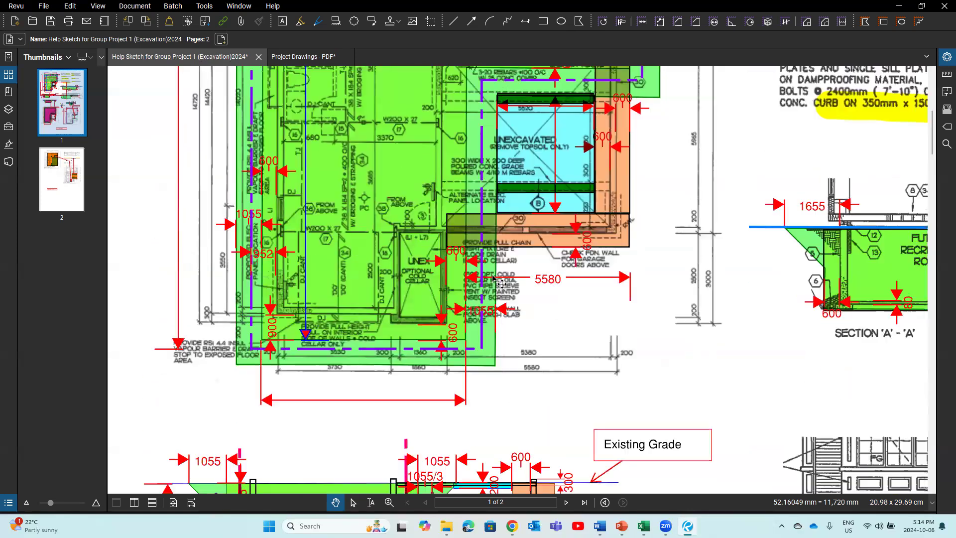
pyautogui.scroll(2, 498, 264)
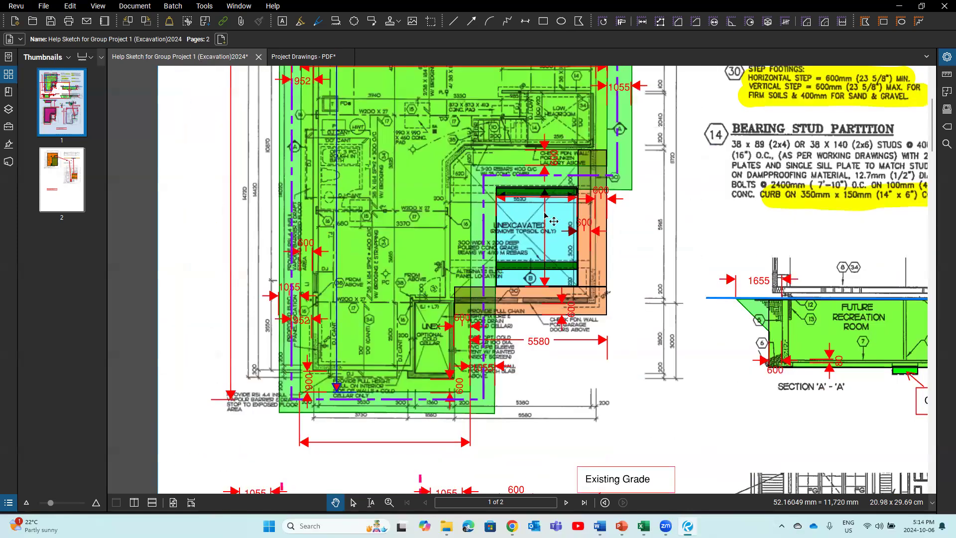
pyautogui.scroll(-1, 538, 355)
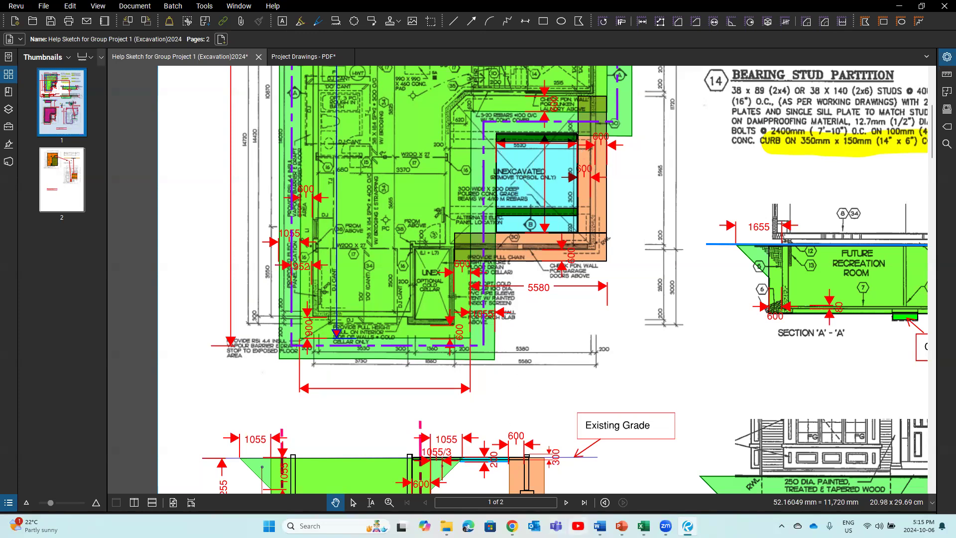
pyautogui.moveTo(643, 526)
pyautogui.click(588, 473)
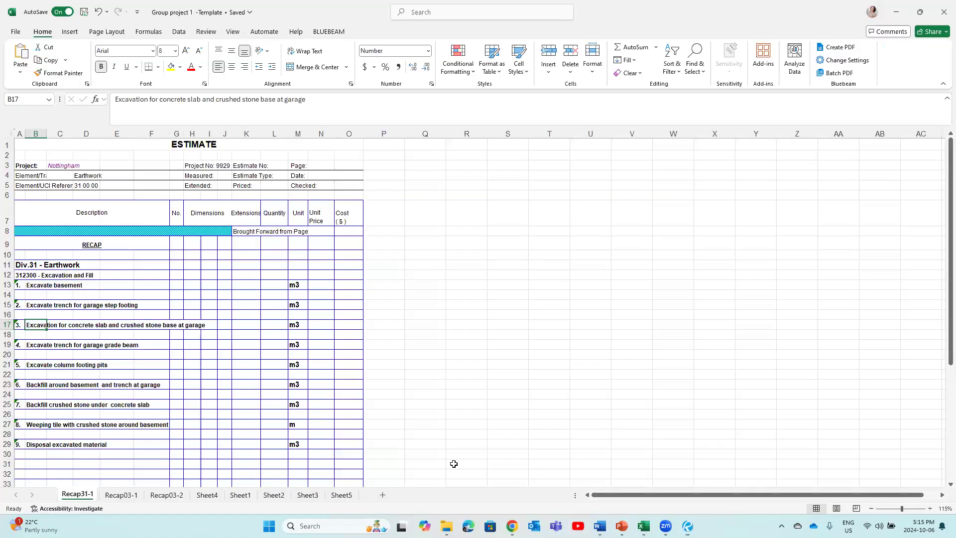
pyautogui.click(30, 346)
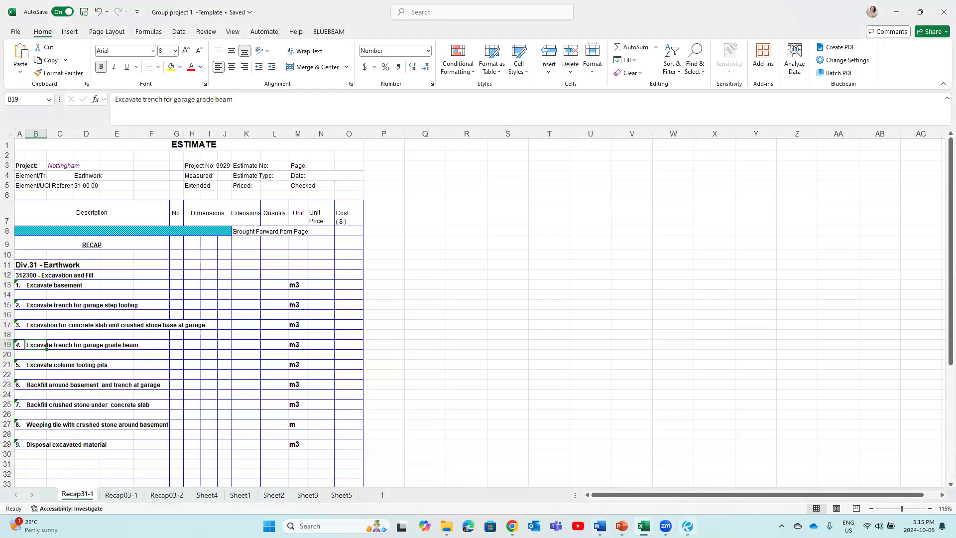
pyautogui.click(687, 526)
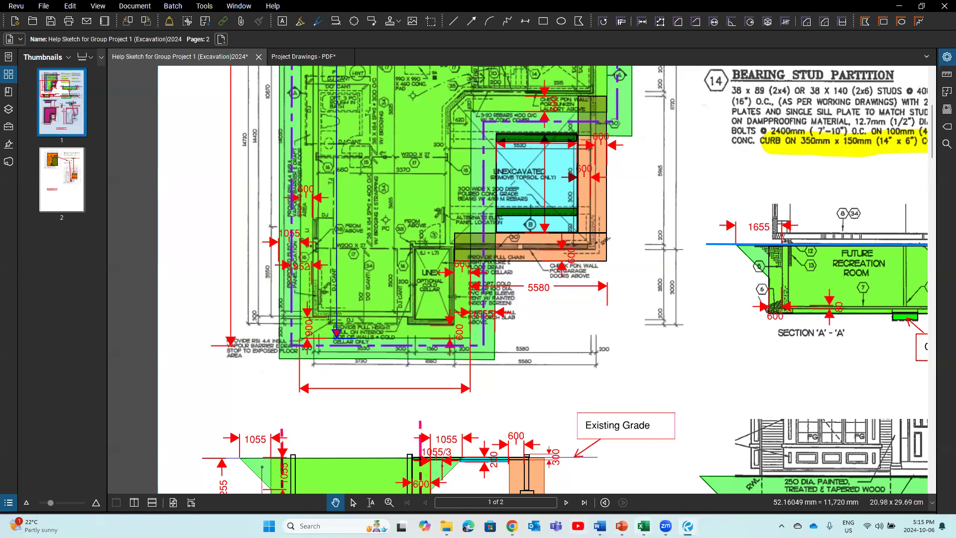
pyautogui.hotkey('alt', 'Tab')
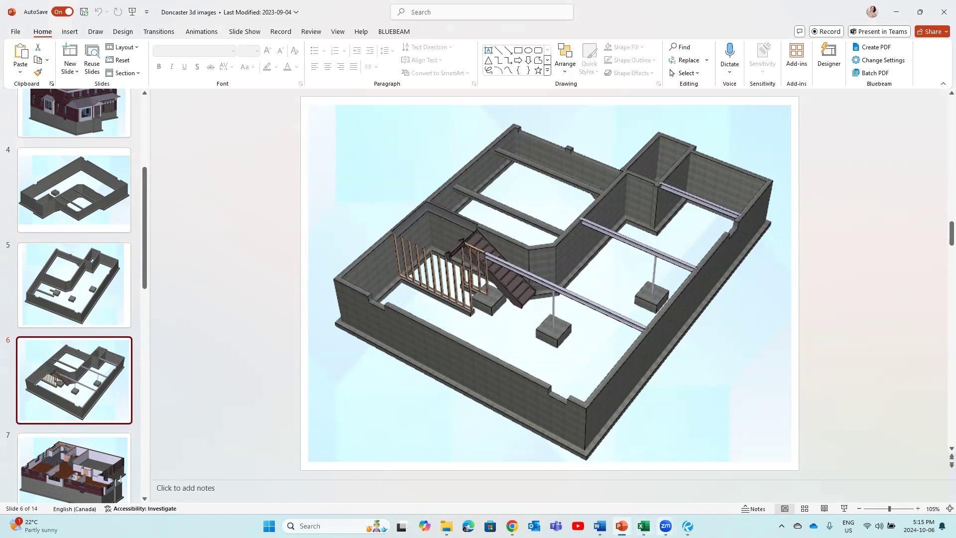
pyautogui.click(688, 526)
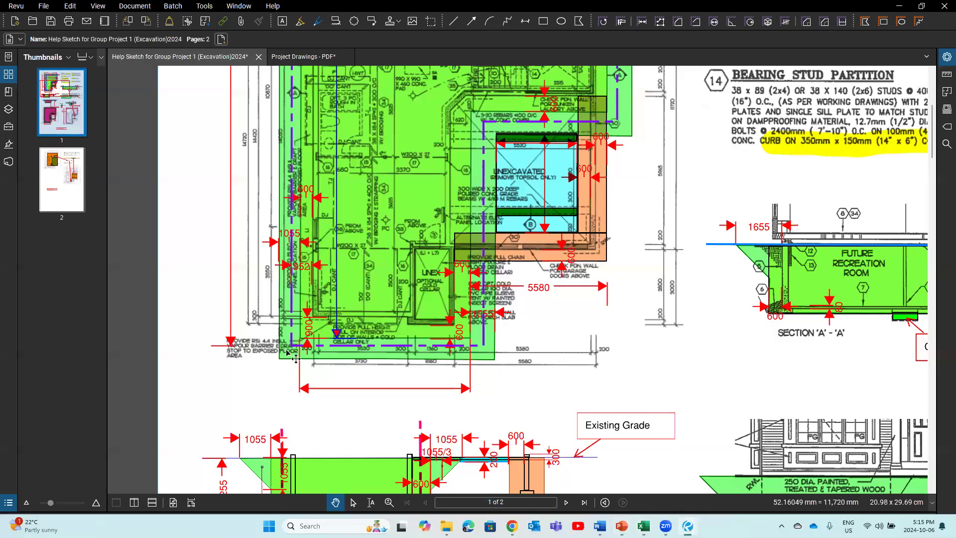
# Step: View the basement plan on page 2 of the Project Drawings, then return to the help sketch
pyautogui.click(282, 57)
pyautogui.scroll(3, 55, 224)
pyautogui.click(58, 179)
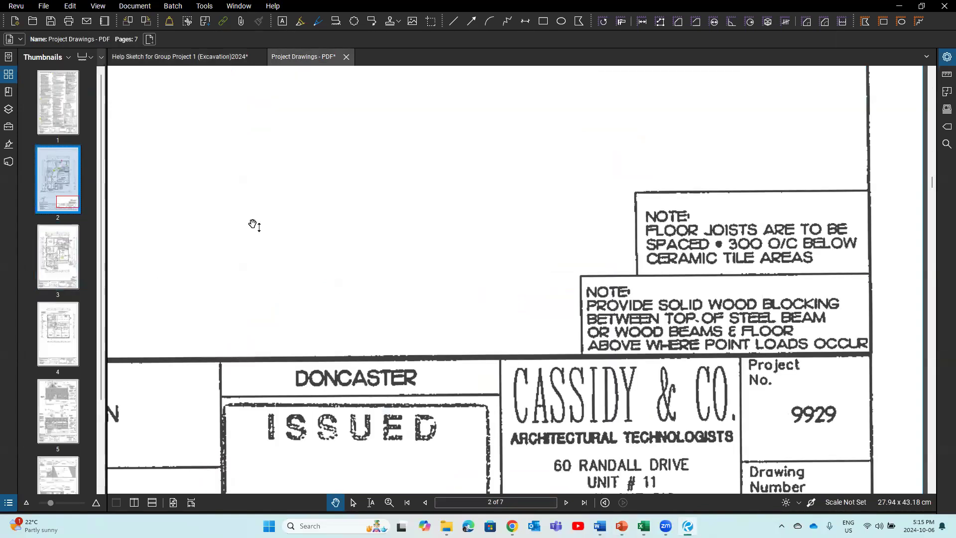
pyautogui.scroll(-3, 302, 251)
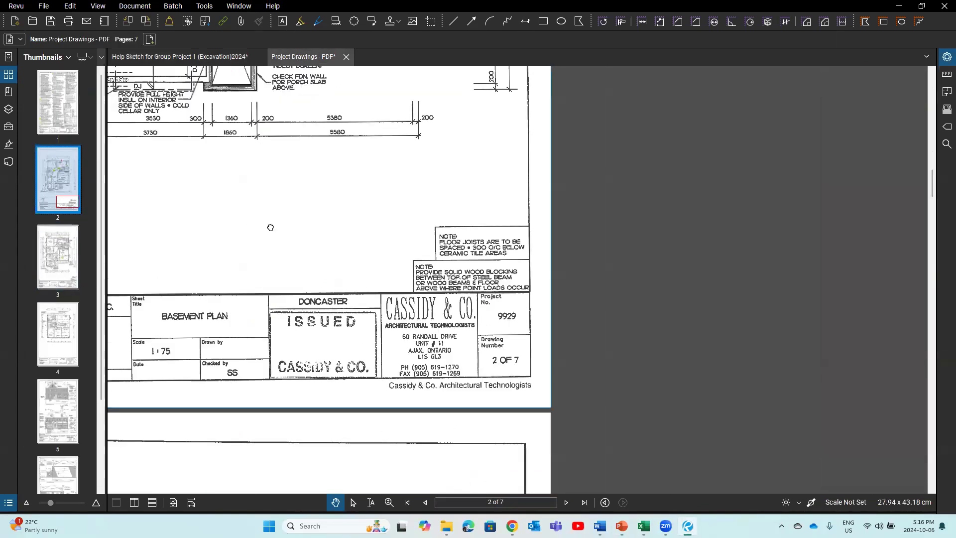
pyautogui.moveTo(269, 226); pyautogui.dragTo(456, 324)
pyautogui.moveTo(455, 361); pyautogui.dragTo(450, 398)
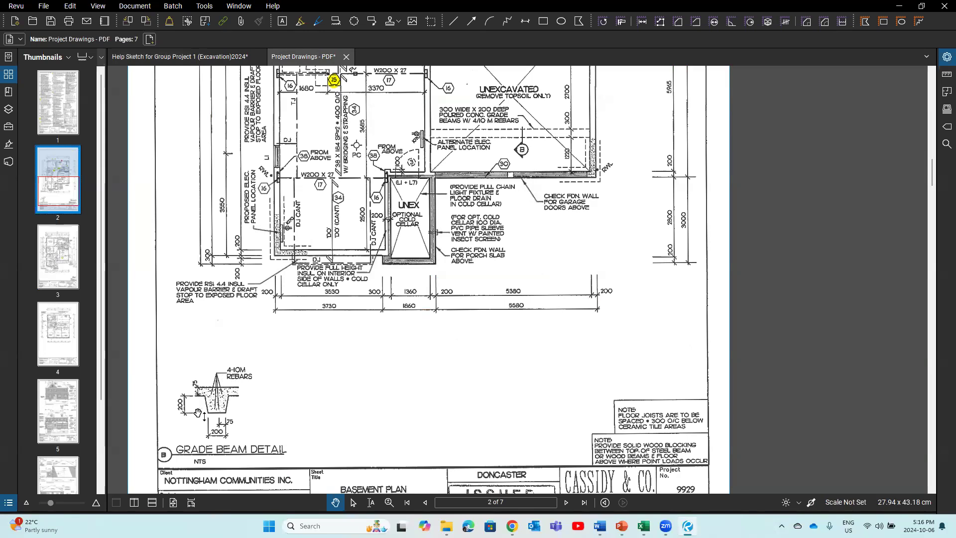
pyautogui.click(182, 58)
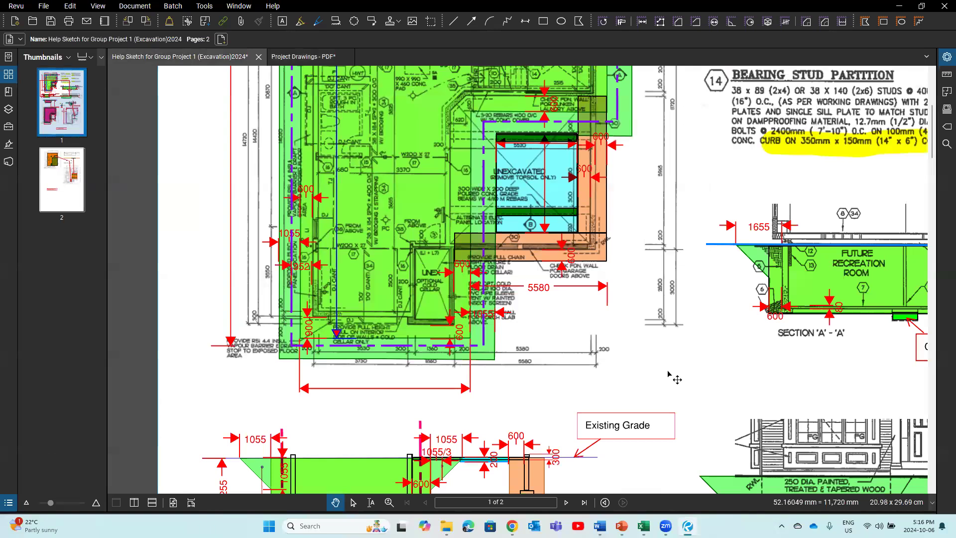
# Step: Pan from Section A-A down to the 200 x 400 'Trench for grade beam' detail
pyautogui.moveTo(669, 376)
pyautogui.mouseDown()
pyautogui.moveTo(622, 366)
pyautogui.moveTo(485, 257)
pyautogui.mouseUp()
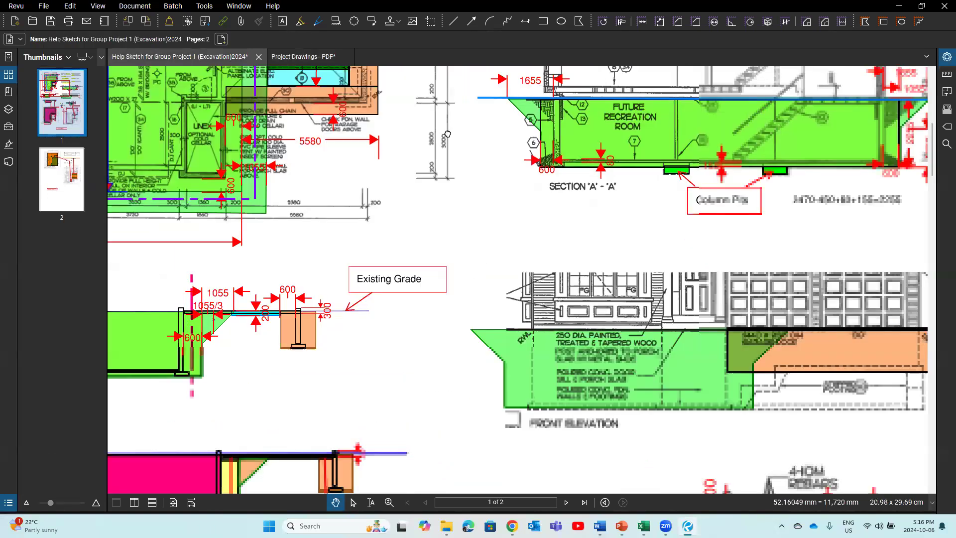
pyautogui.moveTo(408, 60); pyautogui.dragTo(400, 69)
pyautogui.moveTo(883, 383)
pyautogui.mouseDown()
pyautogui.moveTo(865, 395)
pyautogui.moveTo(900, 430)
pyautogui.moveTo(929, 438)
pyautogui.mouseUp()
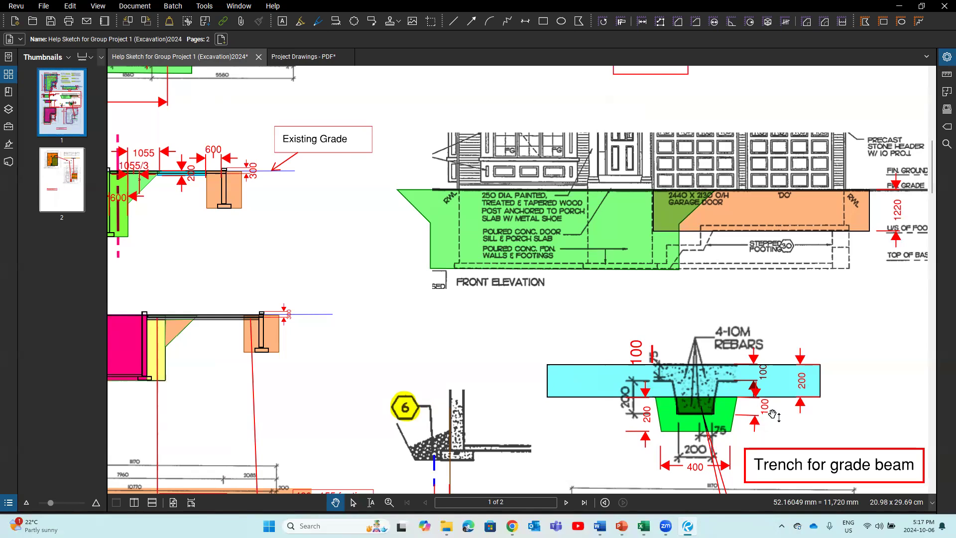
pyautogui.scroll(-2, 836, 396)
pyautogui.scroll(-4, 844, 406)
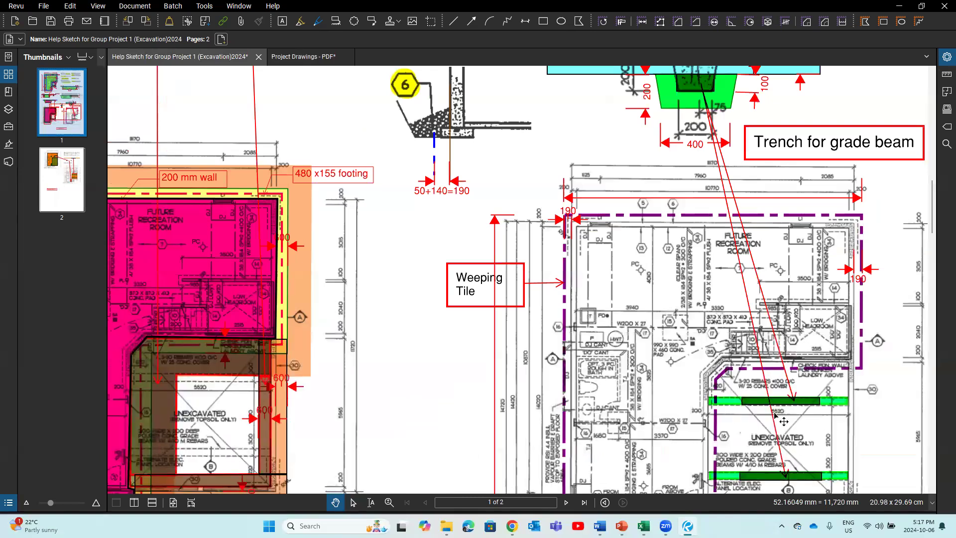
pyautogui.scroll(1, 775, 414)
pyautogui.scroll(-2, 747, 378)
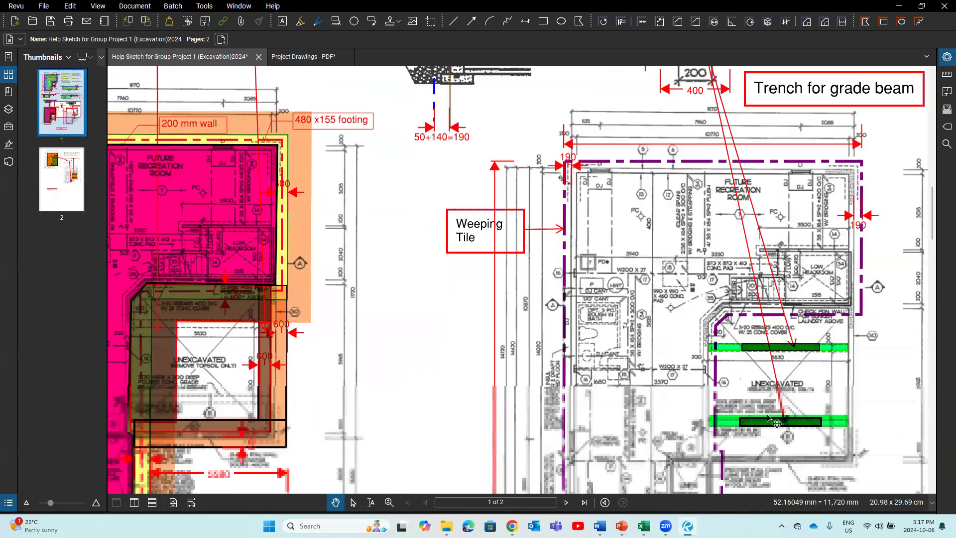
pyautogui.scroll(6, 349, 232)
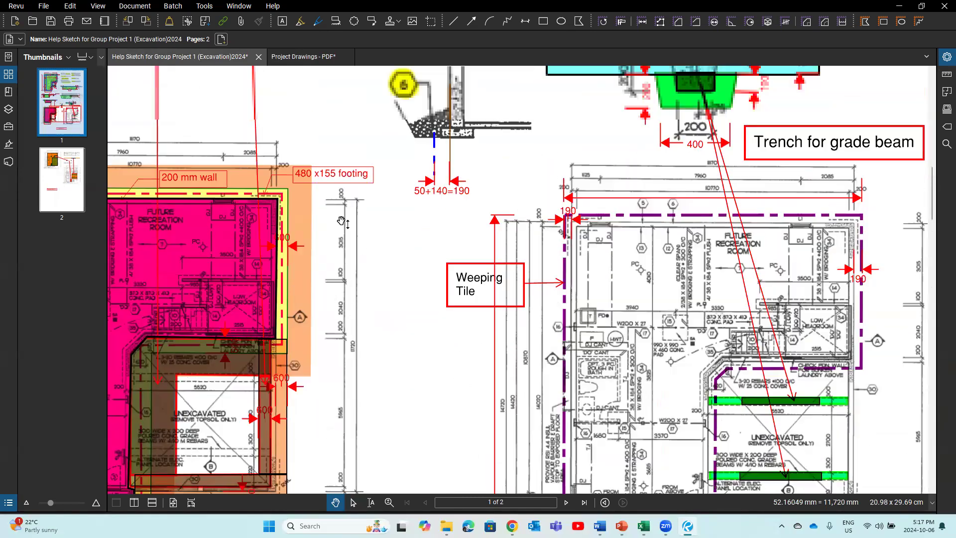
pyautogui.scroll(3, 349, 232)
pyautogui.scroll(3, 348, 233)
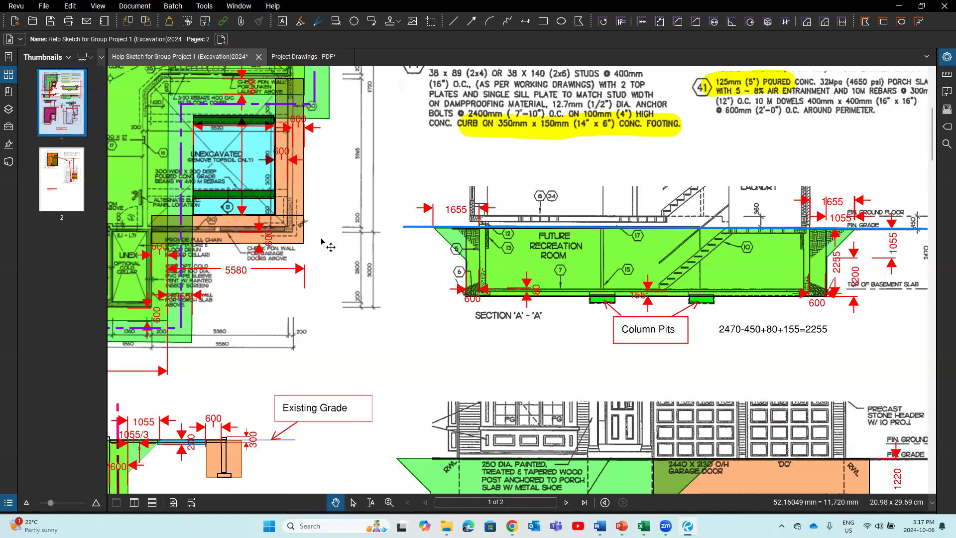
pyautogui.scroll(-6, 321, 238)
pyautogui.scroll(-1, 321, 238)
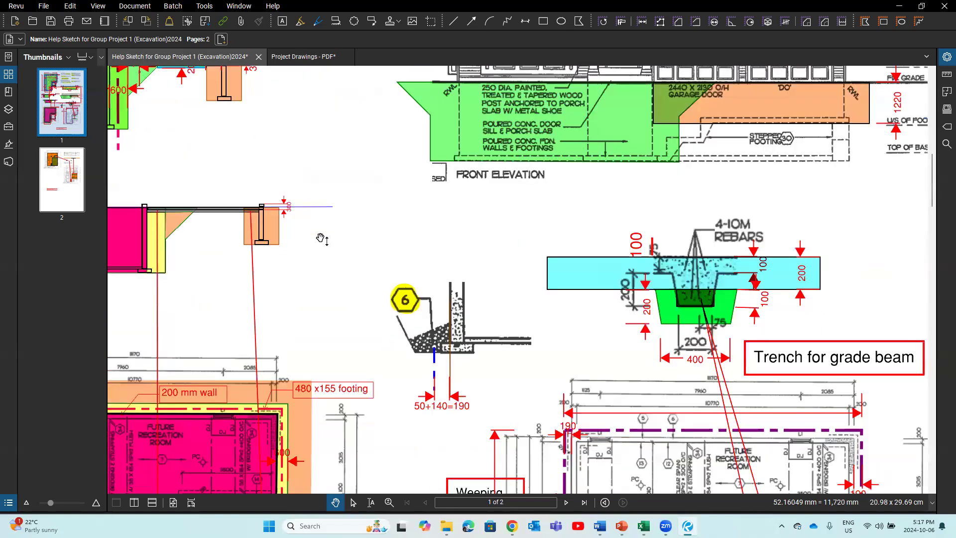
pyautogui.scroll(-1, 528, 289)
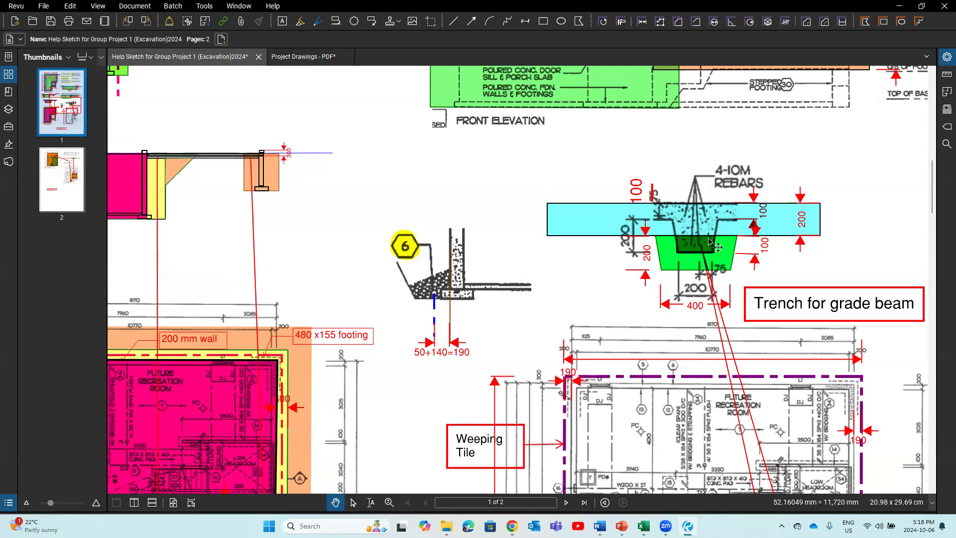
pyautogui.scroll(6, 392, 232)
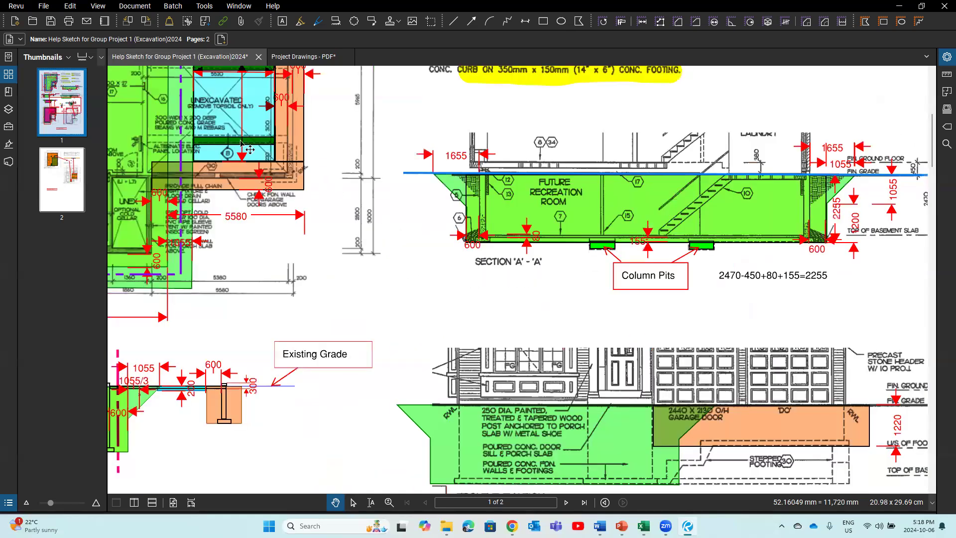
pyautogui.scroll(1, 263, 184)
pyautogui.scroll(-6, 306, 220)
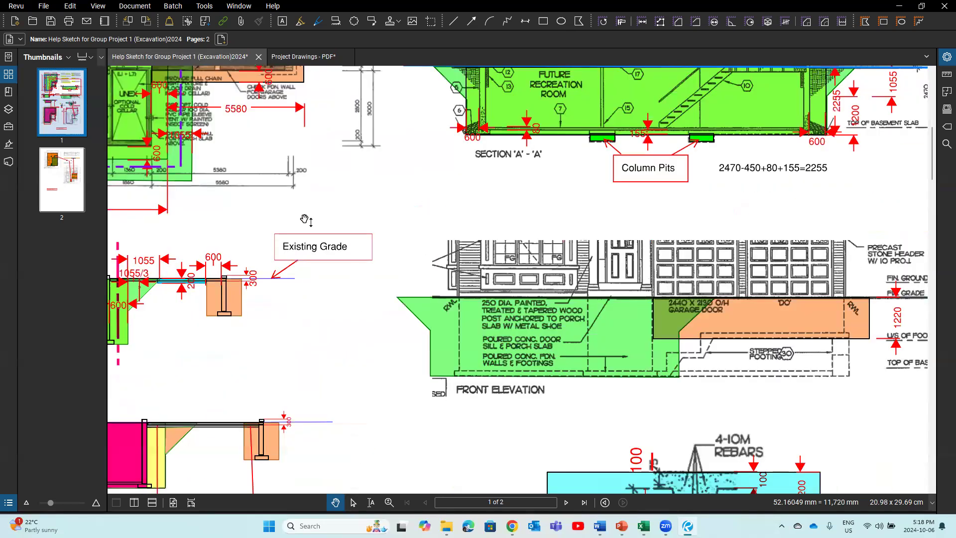
pyautogui.scroll(-3, 699, 167)
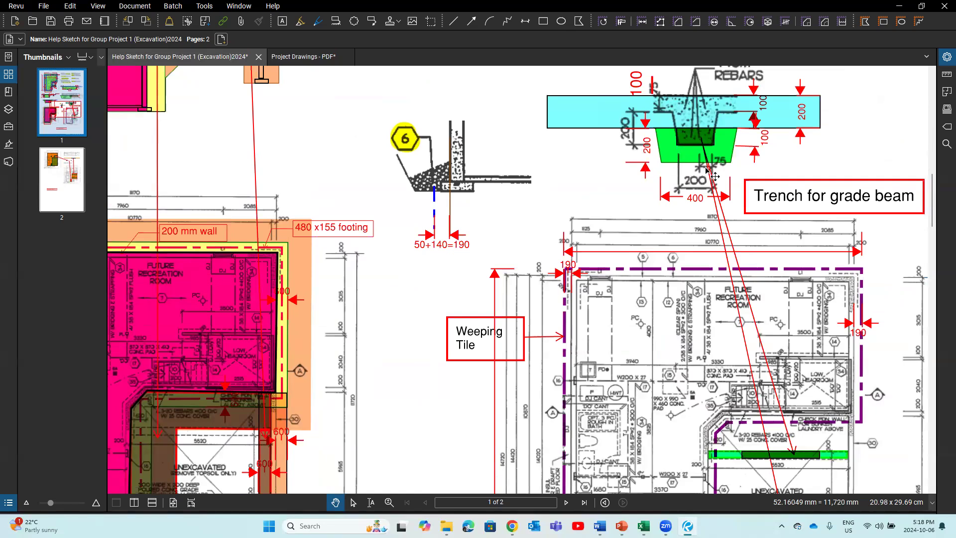
pyautogui.scroll(-4, 737, 254)
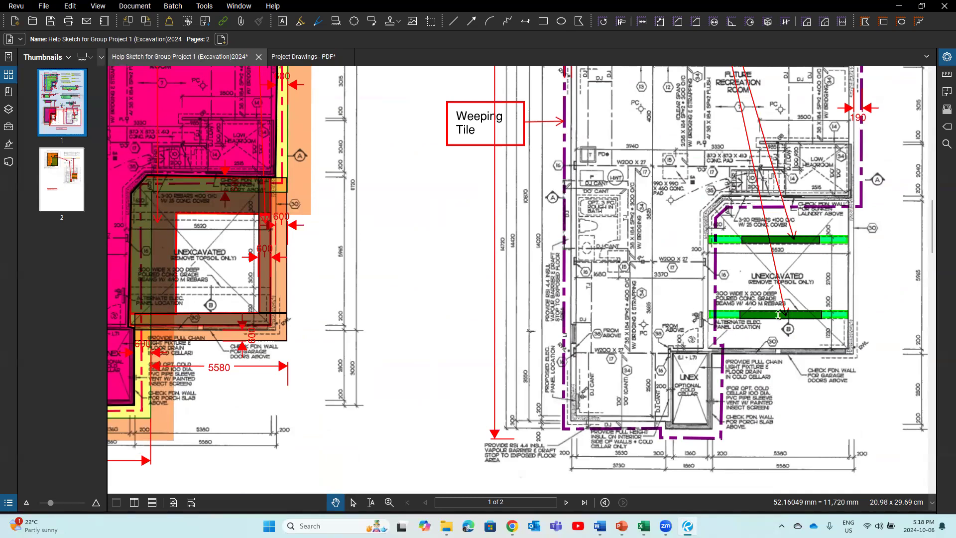
pyautogui.scroll(1, 776, 338)
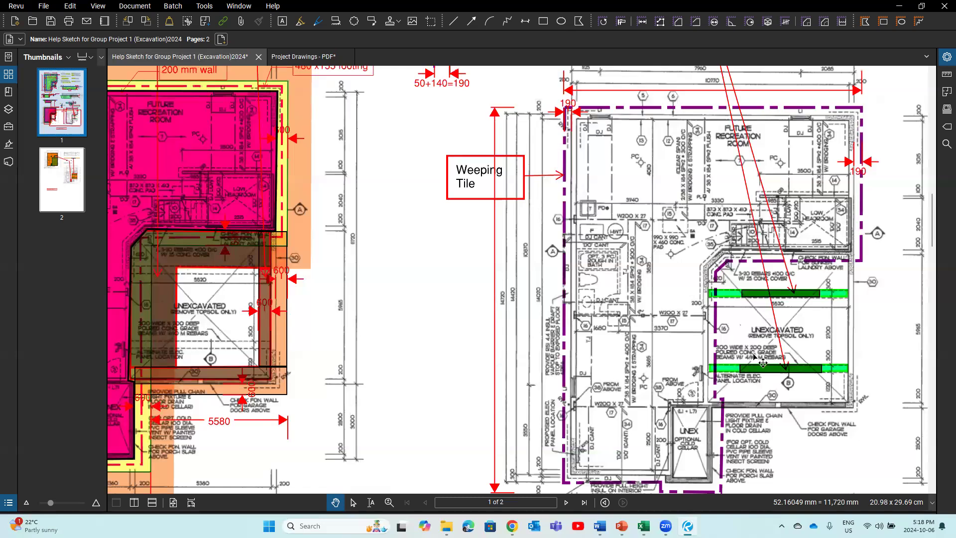
pyautogui.scroll(3, 761, 362)
pyautogui.scroll(-2, 761, 362)
pyautogui.scroll(2, 762, 362)
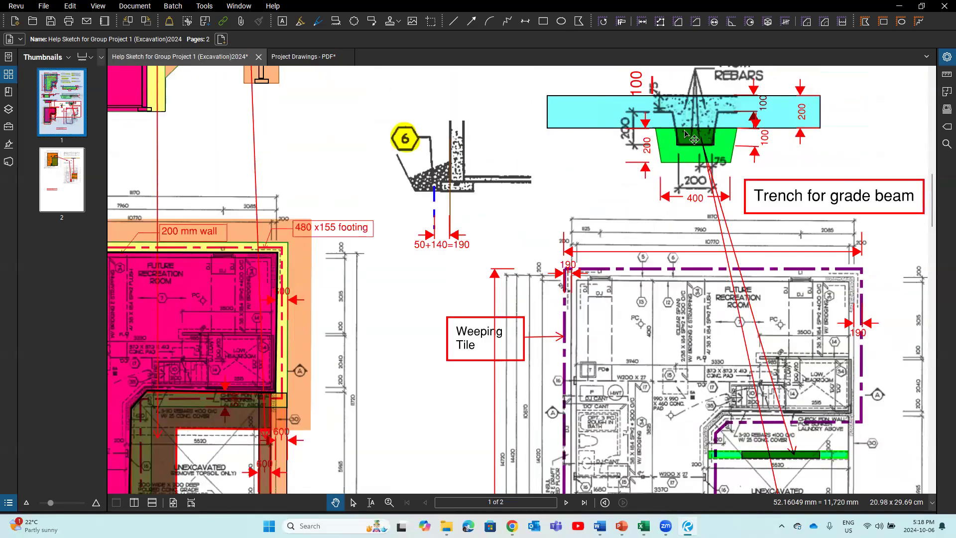
pyautogui.scroll(-3, 743, 306)
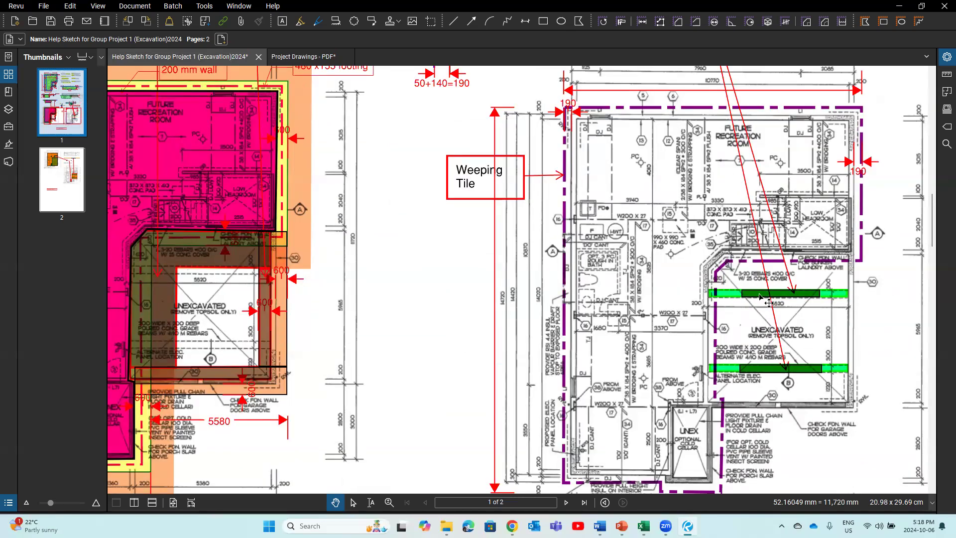
pyautogui.scroll(3, 758, 298)
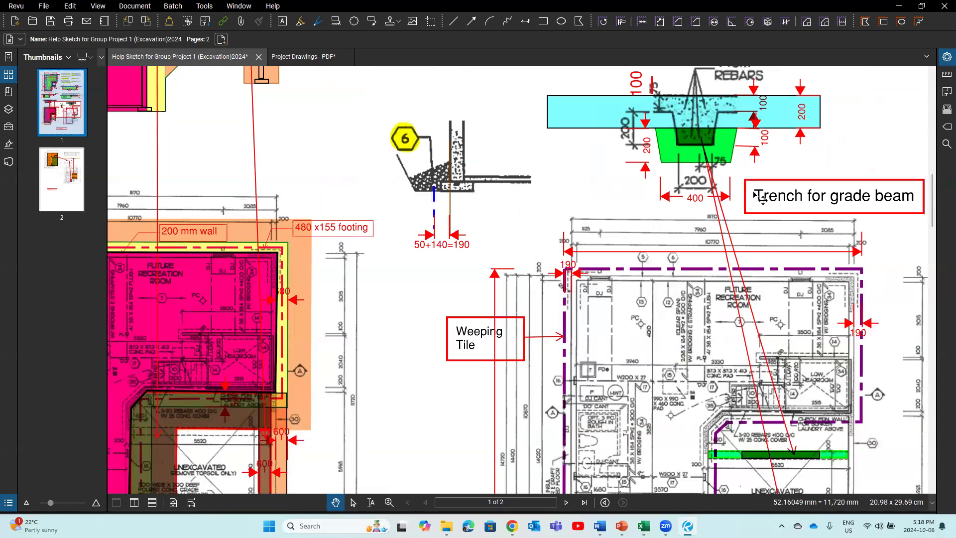
pyautogui.scroll(2, 762, 200)
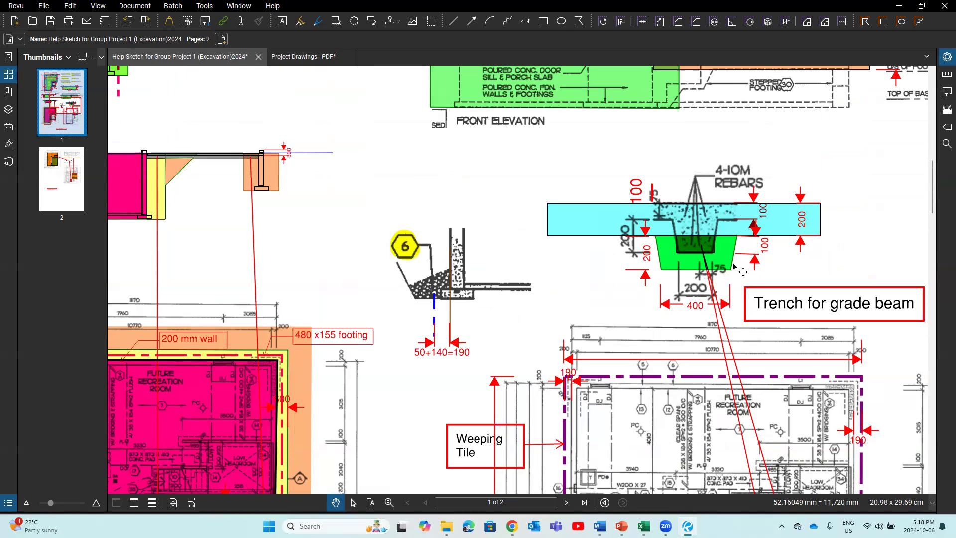
pyautogui.scroll(5, 321, 184)
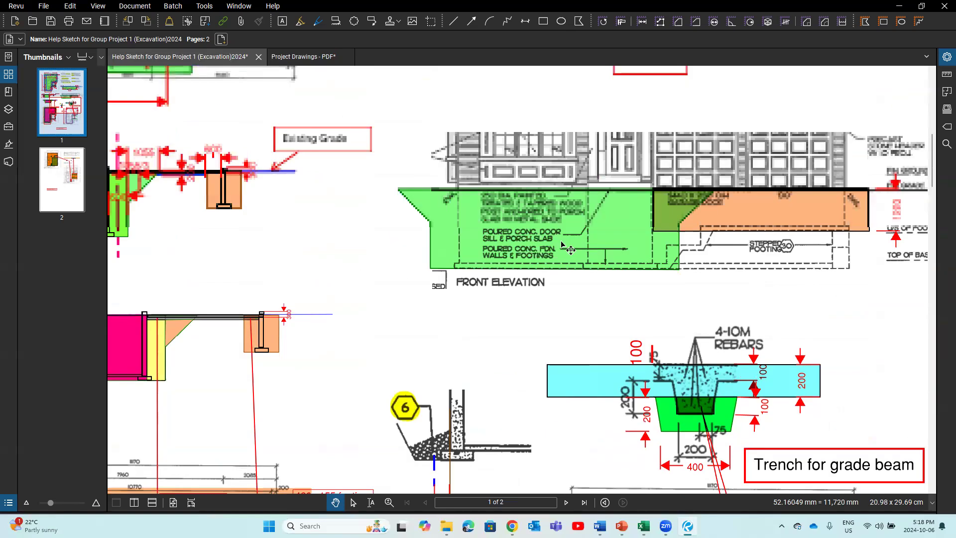
pyautogui.scroll(2, 321, 186)
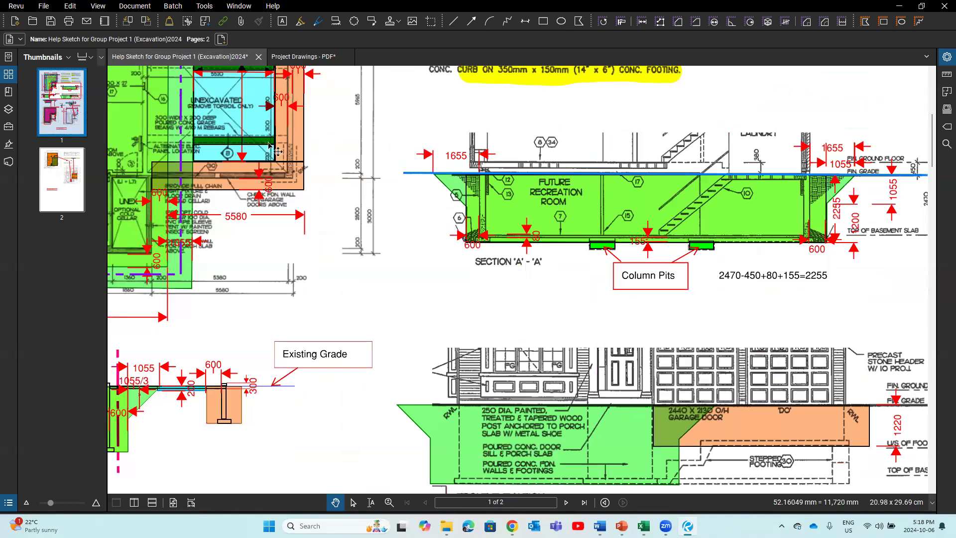
pyautogui.scroll(-7, 359, 214)
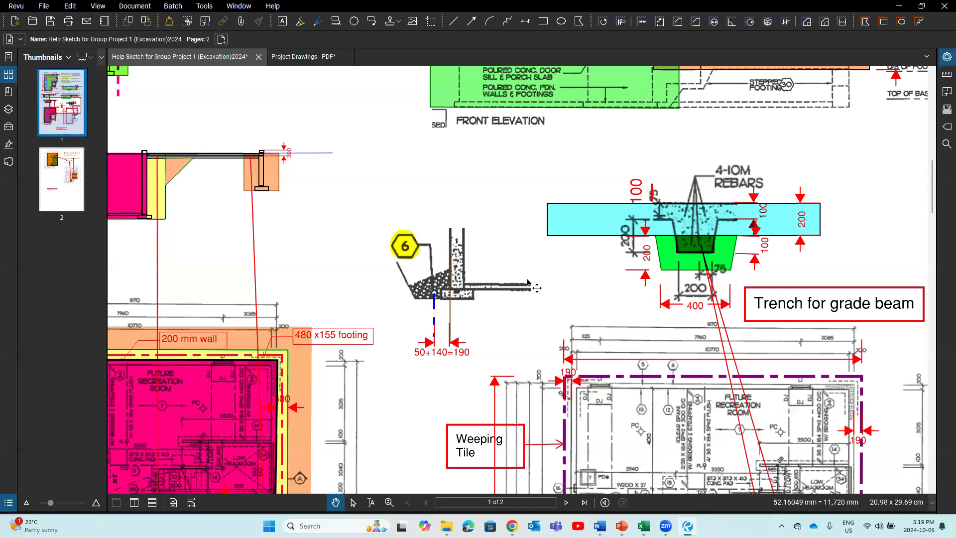
pyautogui.moveTo(644, 526)
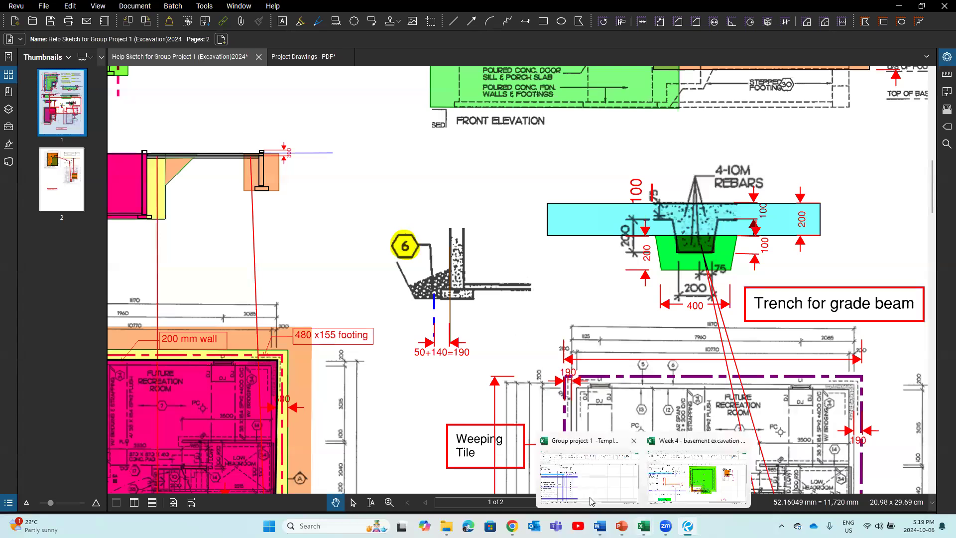
# Step: Check Excel's Excavate column footing pits item, then scroll back to Section A-A's column pits
pyautogui.click(589, 475)
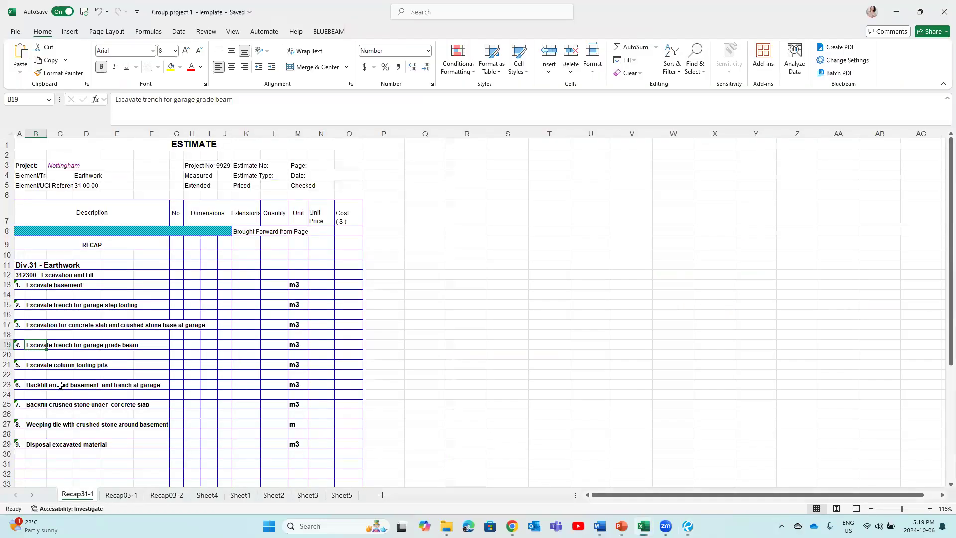
pyautogui.click(30, 366)
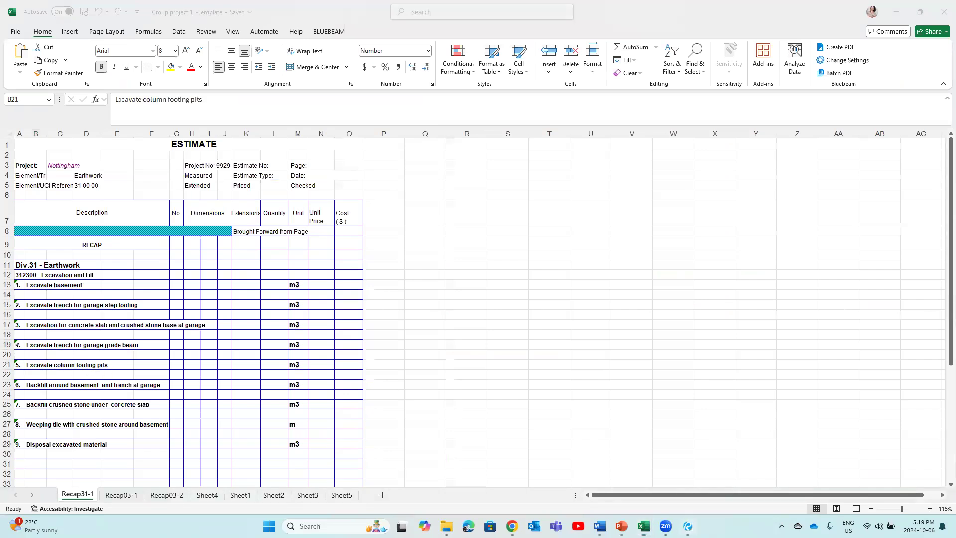
pyautogui.hotkey('alt', 'Tab')
pyautogui.scroll(5, 588, 298)
pyautogui.scroll(4, 588, 297)
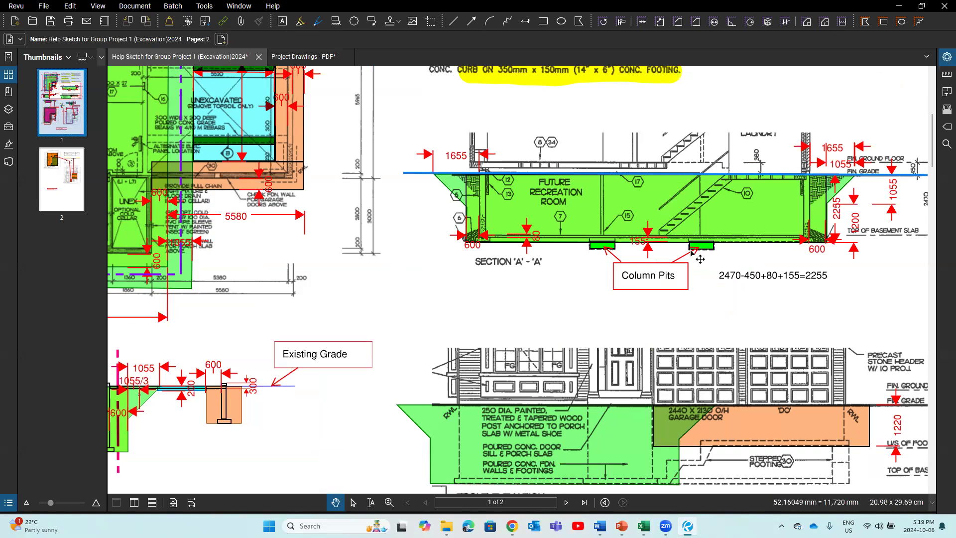
# Step: Show the green basement plan with its 5580 and 1055 dimensions beside Section A-A
pyautogui.scroll(3, 344, 220)
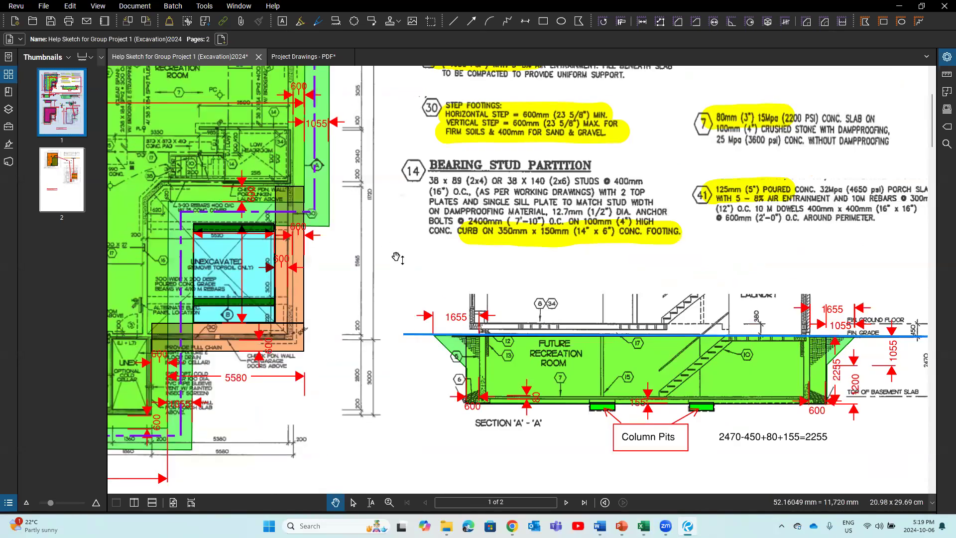
pyautogui.moveTo(403, 254); pyautogui.dragTo(513, 242)
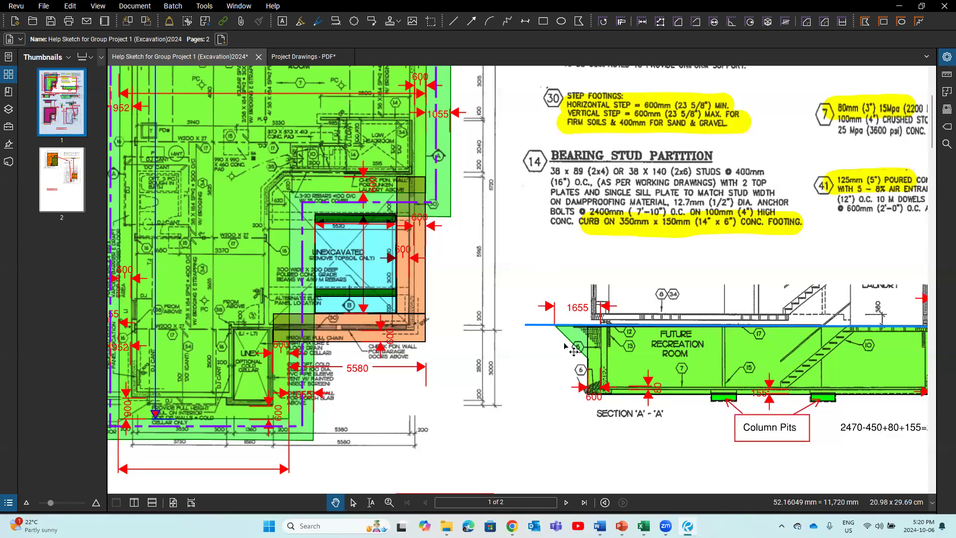
pyautogui.moveTo(644, 526)
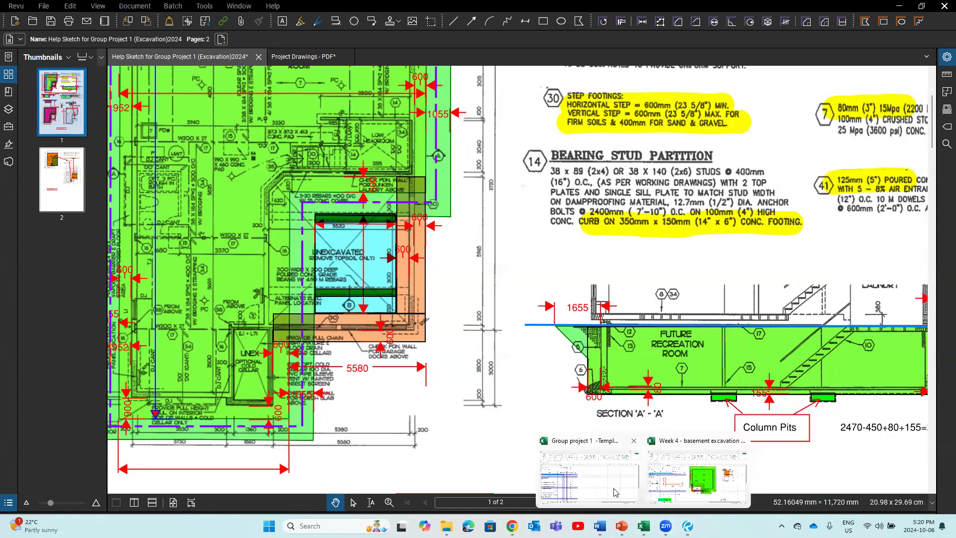
pyautogui.click(588, 476)
pyautogui.click(37, 384)
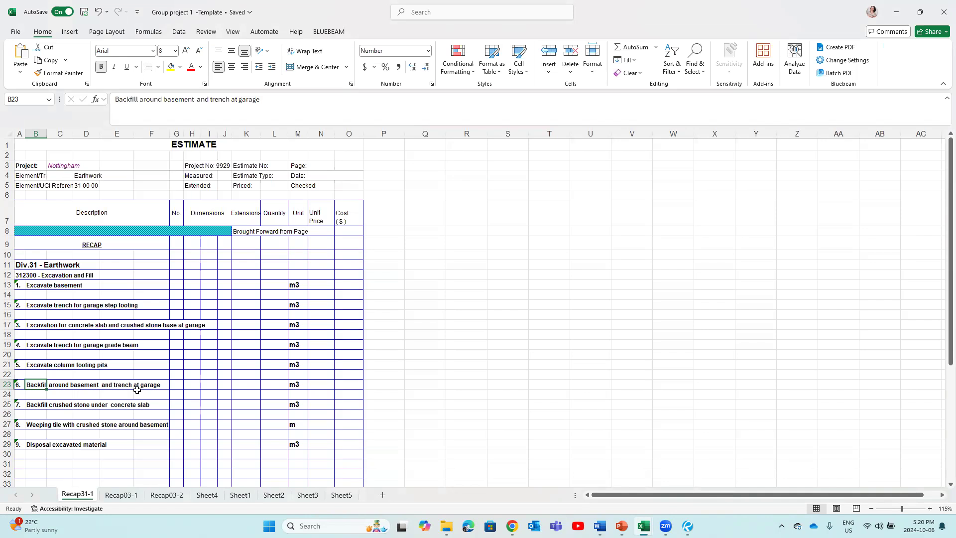
# Step: Back in the Help Sketch, frame the pink basement plan with its wall section and trench detail
pyautogui.click(688, 525)
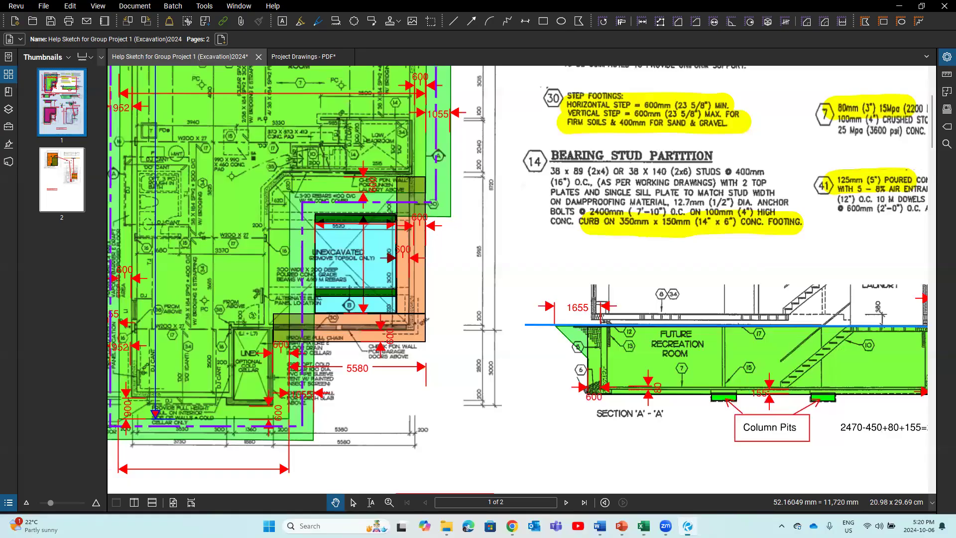
pyautogui.scroll(-5, 535, 420)
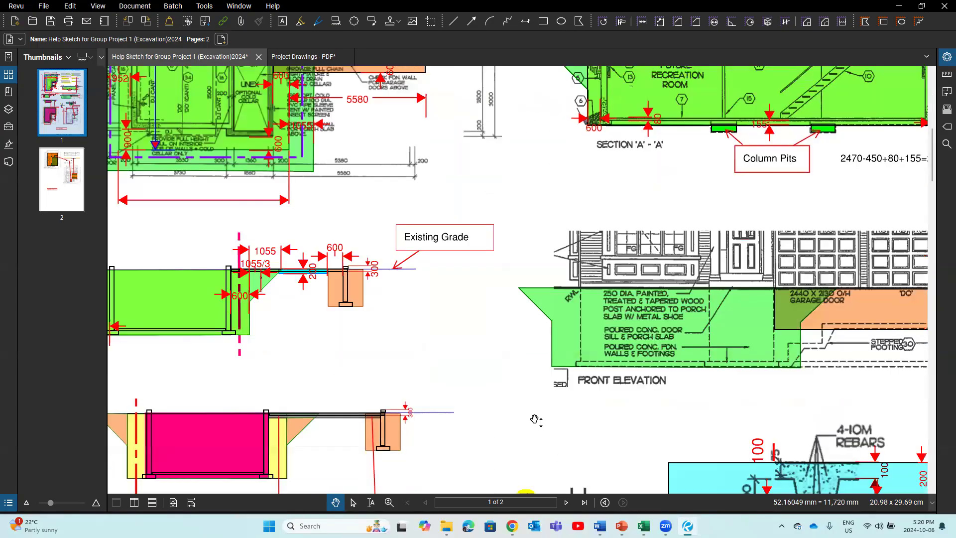
pyautogui.scroll(-5, 508, 412)
pyautogui.hscroll(-3, 461, 376)
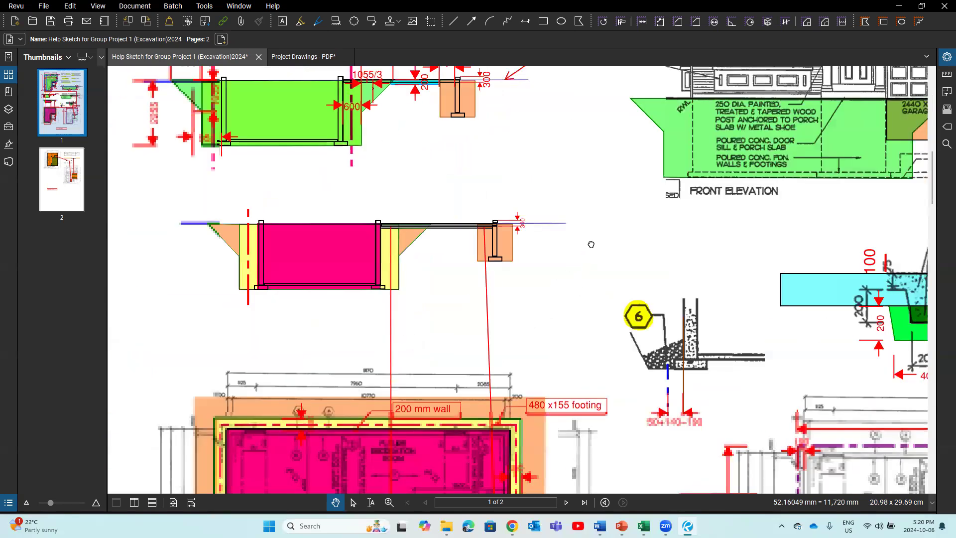
pyautogui.scroll(-3, 595, 224)
pyautogui.scroll(-1, 595, 224)
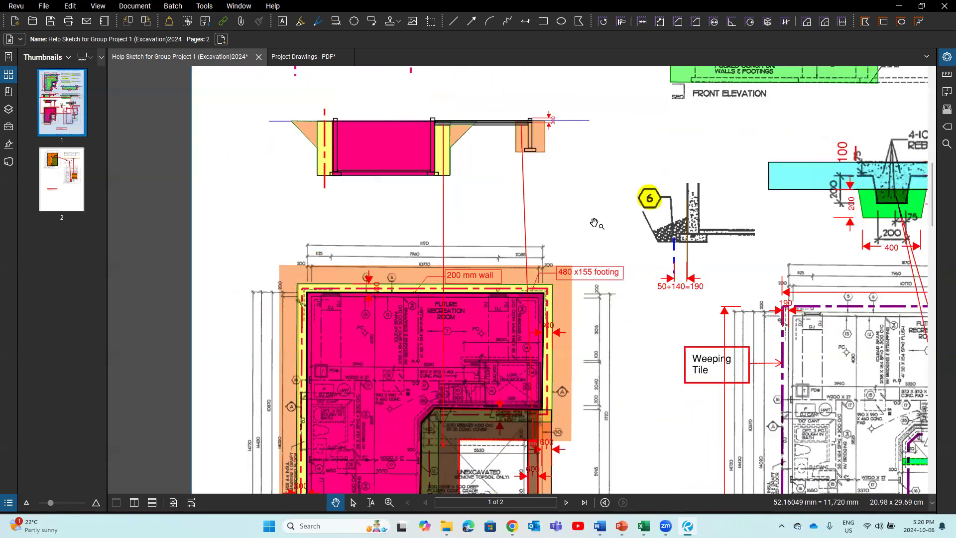
pyautogui.scroll(-2, 595, 224)
pyautogui.moveTo(616, 337); pyautogui.dragTo(585, 290)
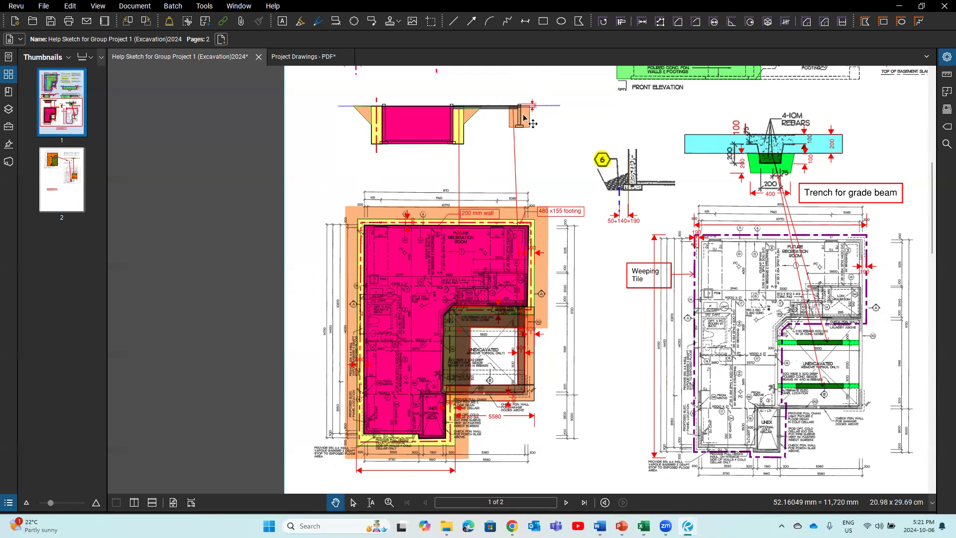
# Step: Zoom in on the cross-section above the '200 mm wall' and '480 x155 footing' callouts
pyautogui.scroll(1, 532, 123)
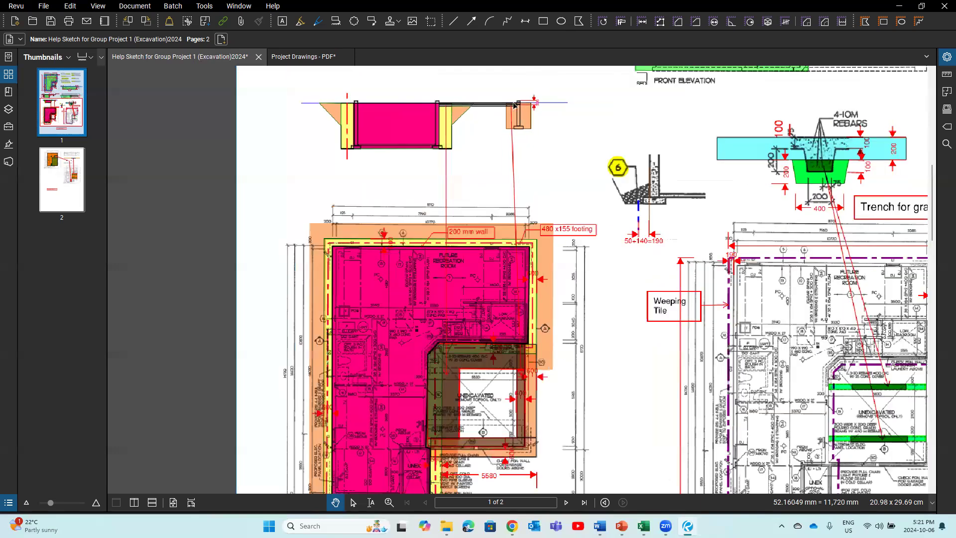
pyautogui.scroll(1, 514, 104)
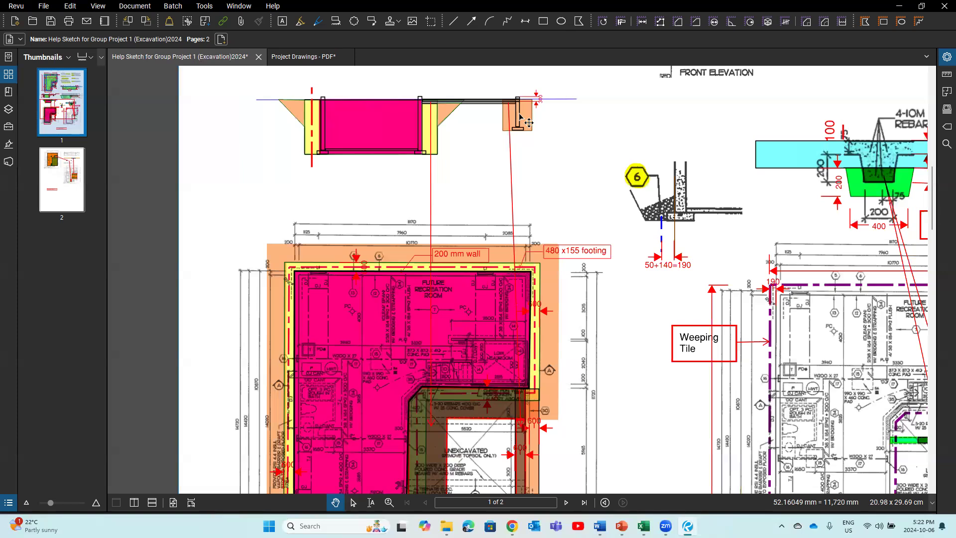
pyautogui.scroll(1, 503, 125)
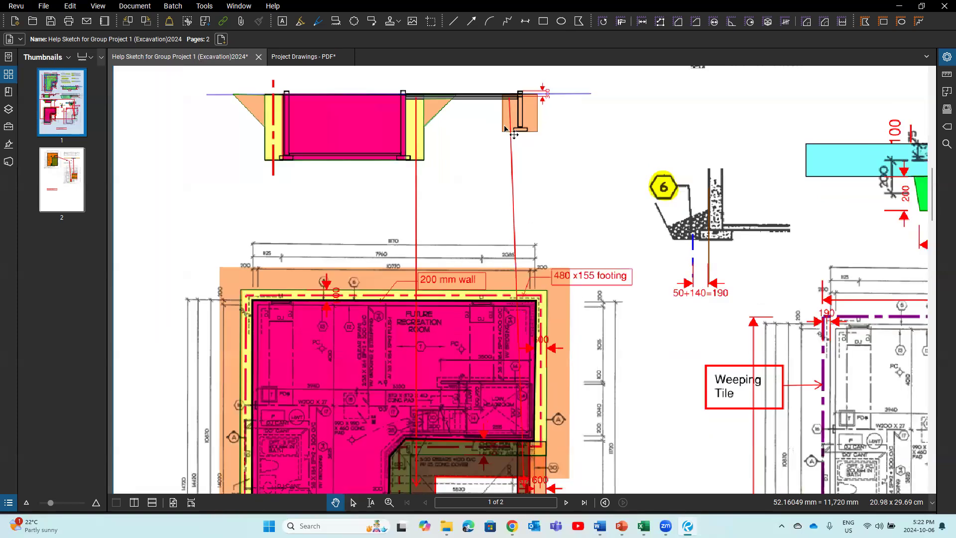
pyautogui.scroll(1, 504, 128)
pyautogui.moveTo(505, 126); pyautogui.dragTo(506, 181)
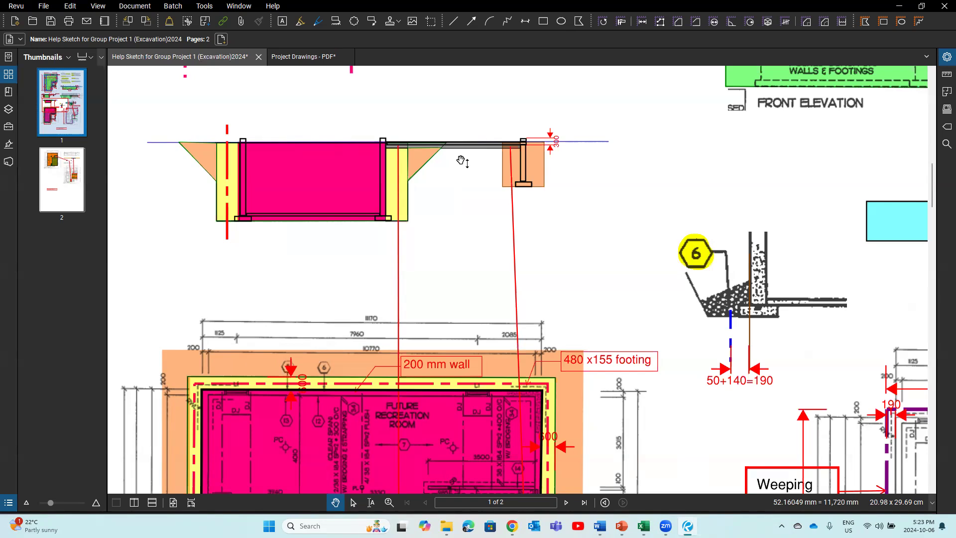
# Step: Scroll through the pink plan to the green basement plan with its cyan unexcavated area
pyautogui.scroll(-5, 461, 160)
pyautogui.scroll(-3, 468, 169)
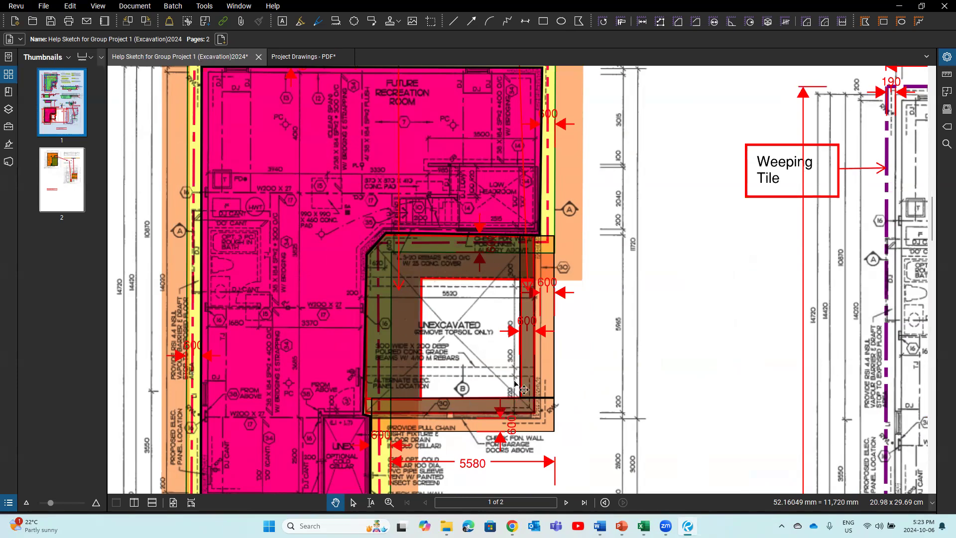
pyautogui.scroll(4, 530, 285)
pyautogui.scroll(14, 528, 283)
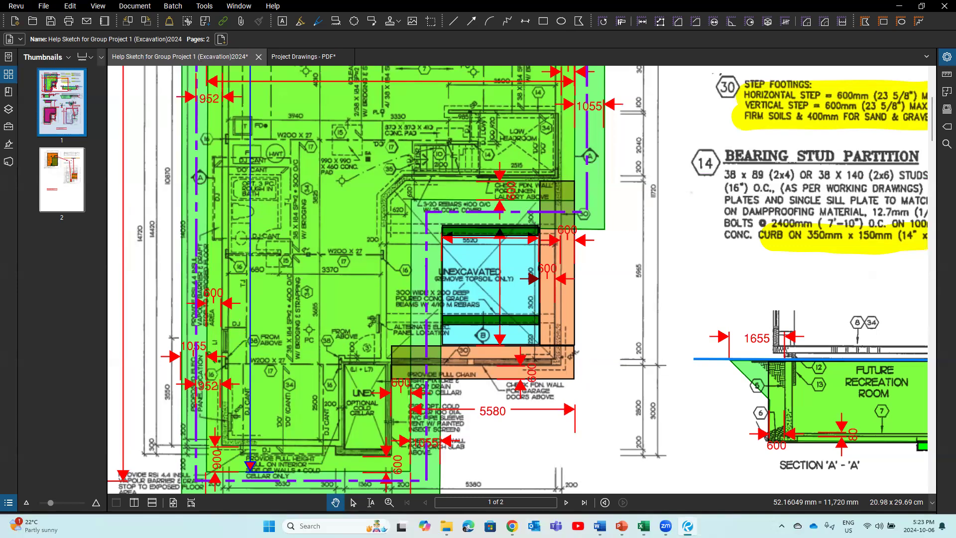
pyautogui.moveTo(643, 526)
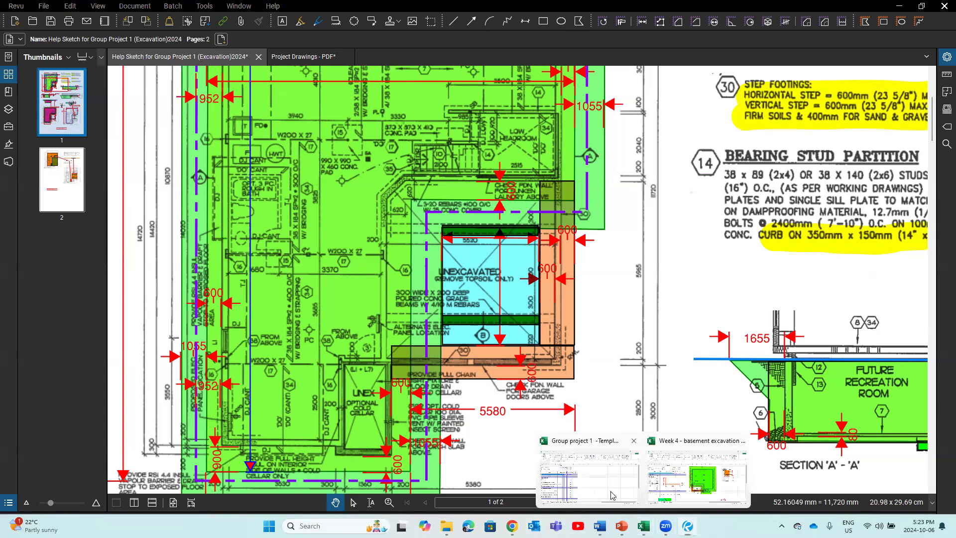
pyautogui.click(587, 473)
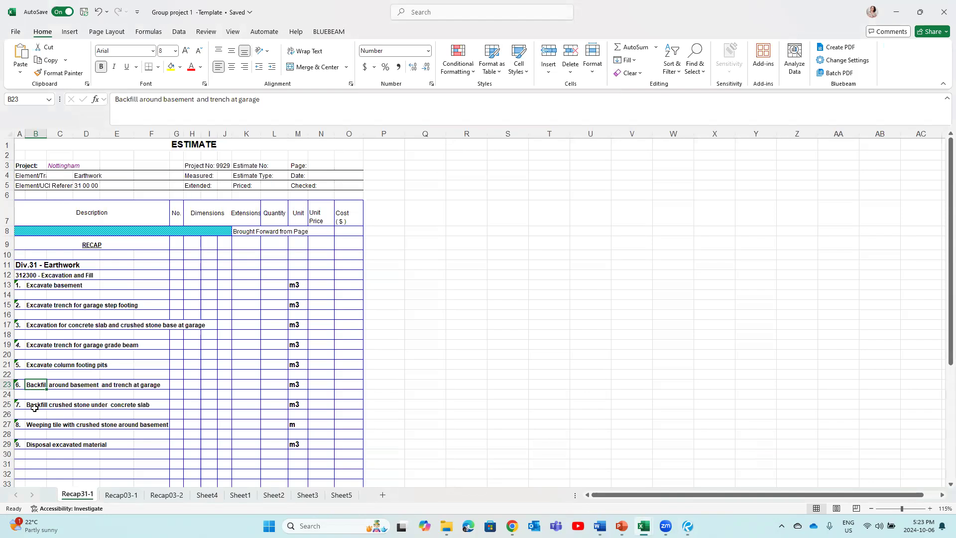
pyautogui.click(36, 407)
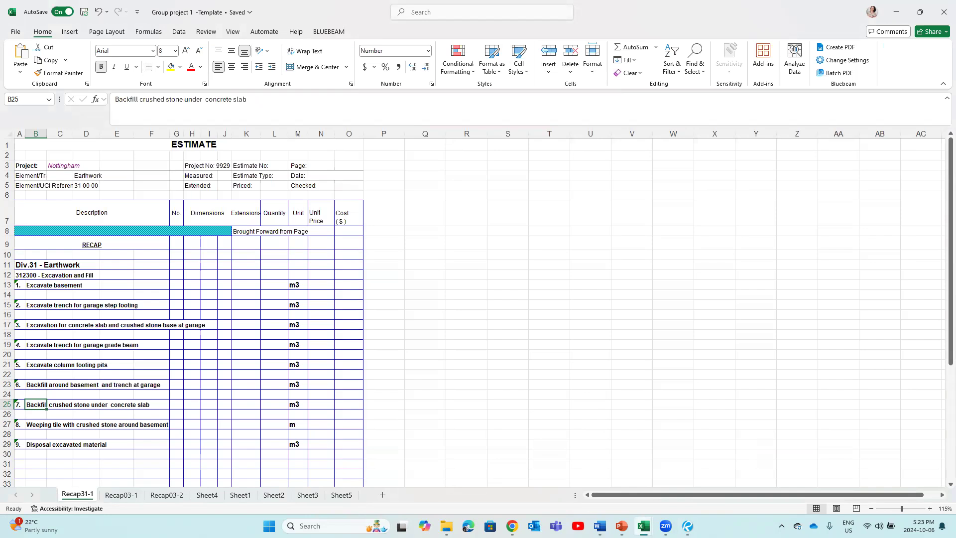
pyautogui.hotkey('alt', 'Tab')
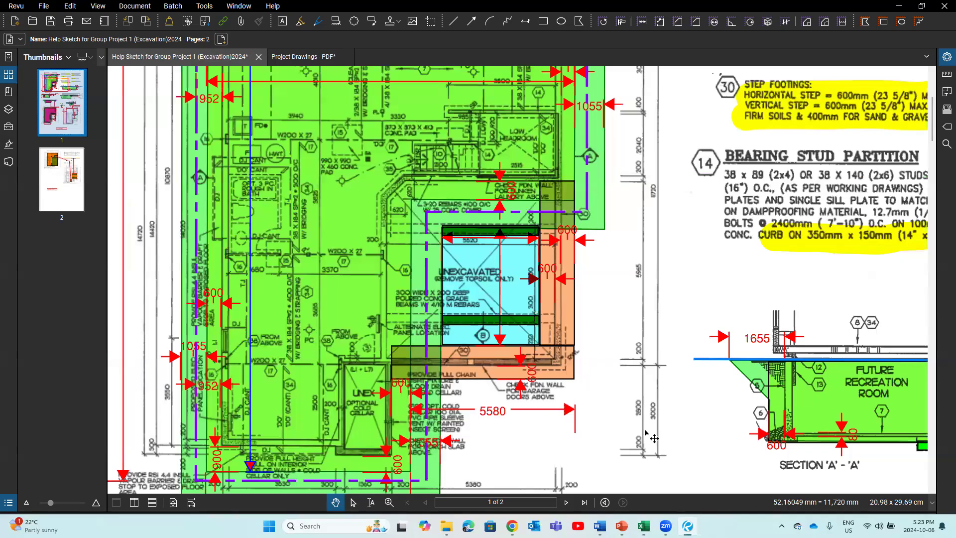
# Step: Frame the orange basement floor plan and its backfill granular base section on sketch page 2
pyautogui.scroll(-4, 642, 425)
pyautogui.scroll(-8, 642, 426)
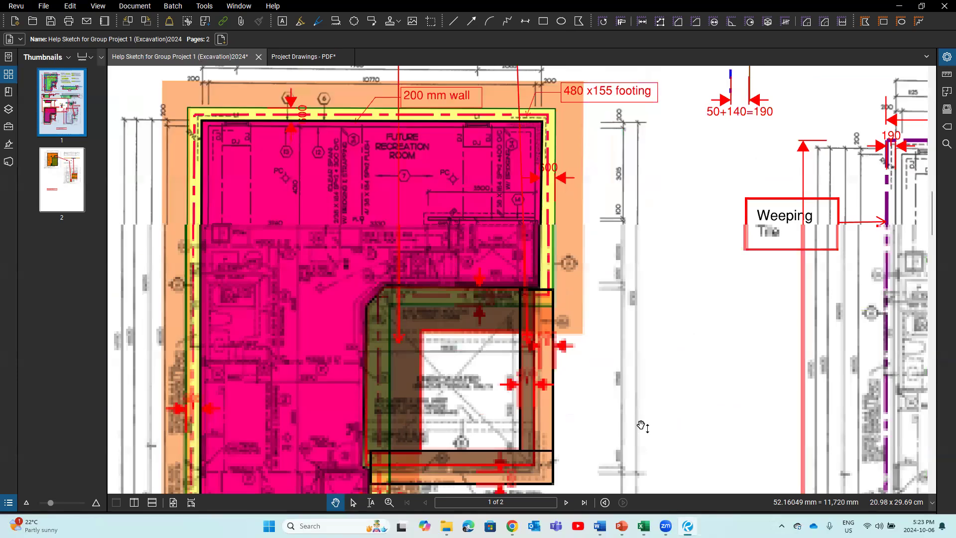
pyautogui.scroll(-3, 641, 427)
pyautogui.click(44, 178)
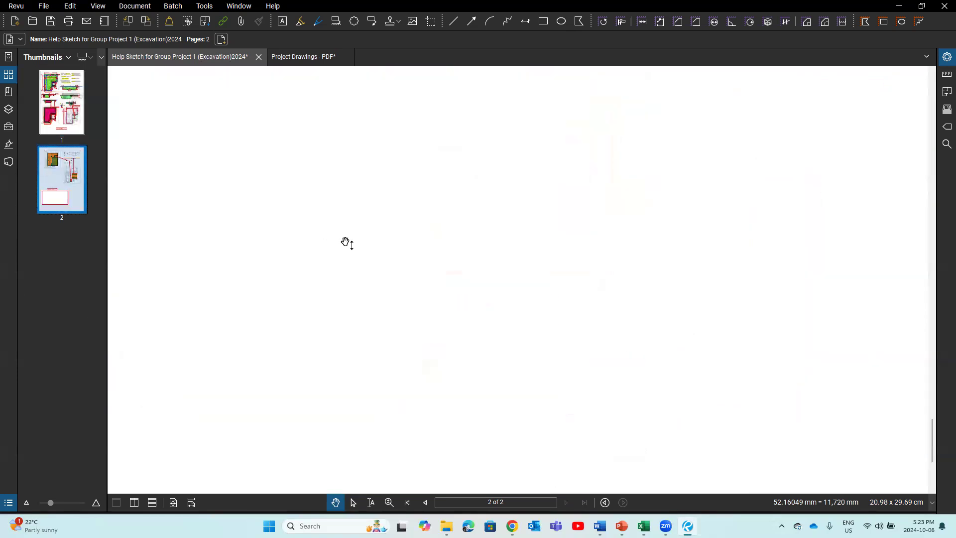
pyautogui.scroll(10, 348, 243)
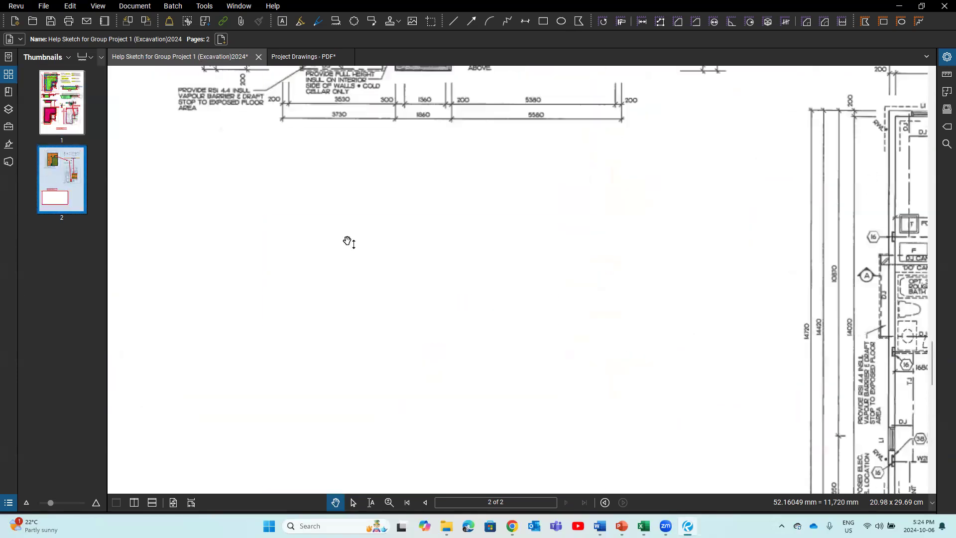
pyautogui.scroll(-2, 347, 244)
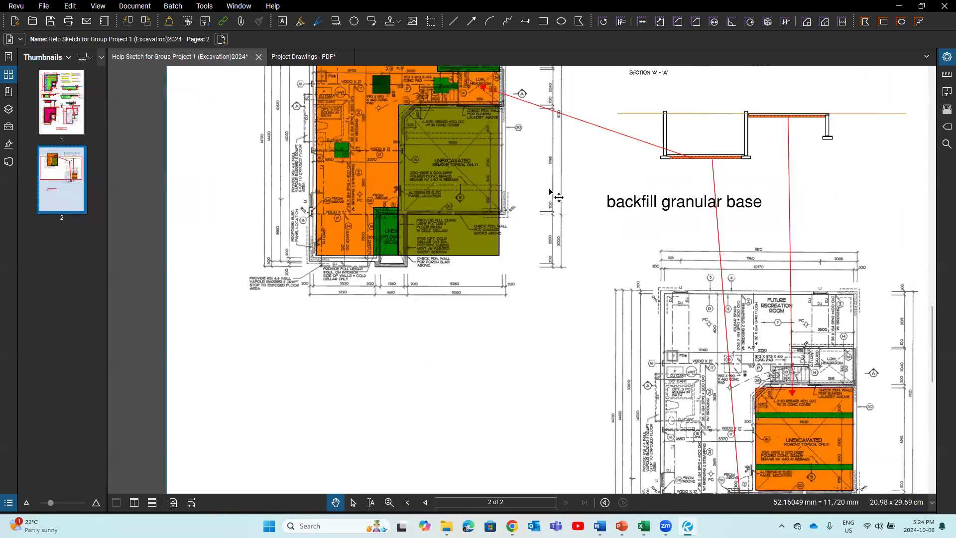
pyautogui.moveTo(473, 347); pyautogui.dragTo(379, 454)
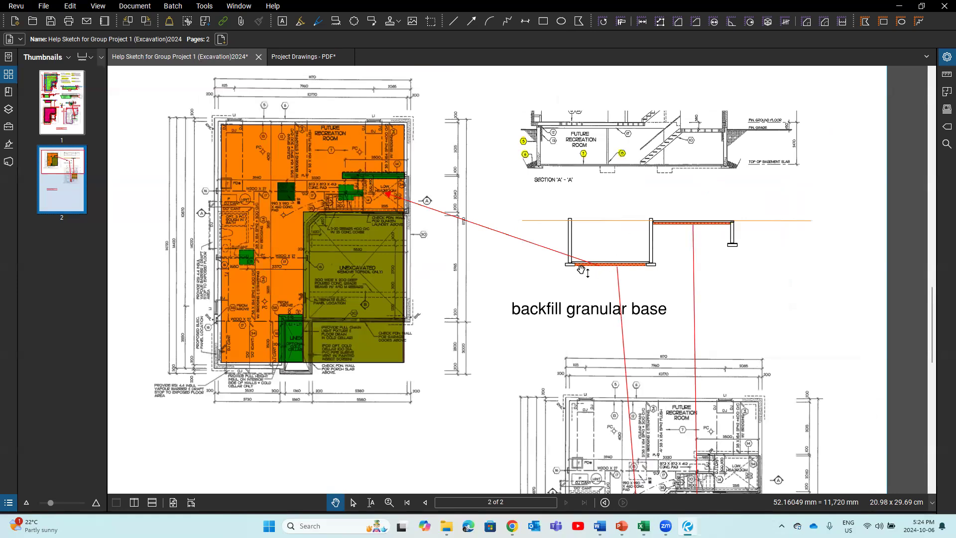
pyautogui.scroll(1, 581, 269)
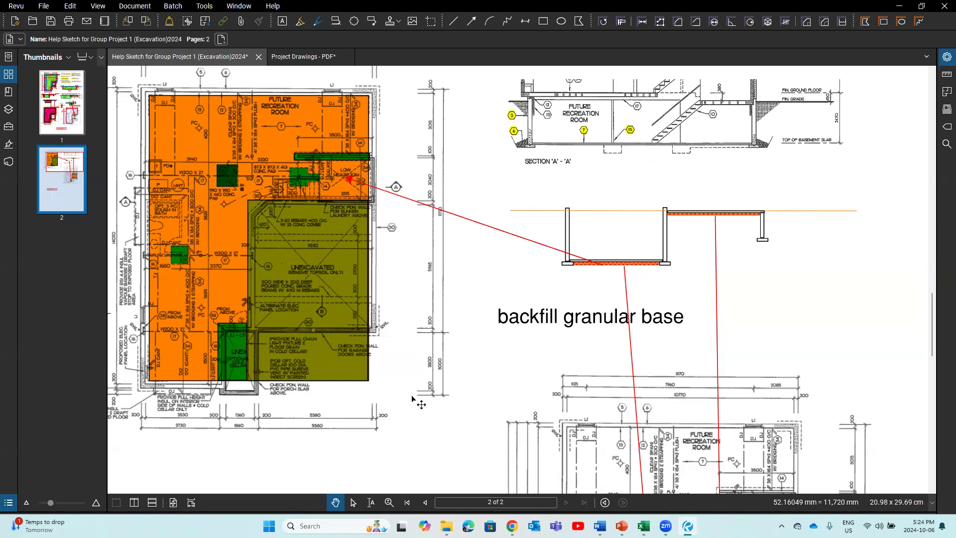
pyautogui.moveTo(301, 449); pyautogui.dragTo(360, 494)
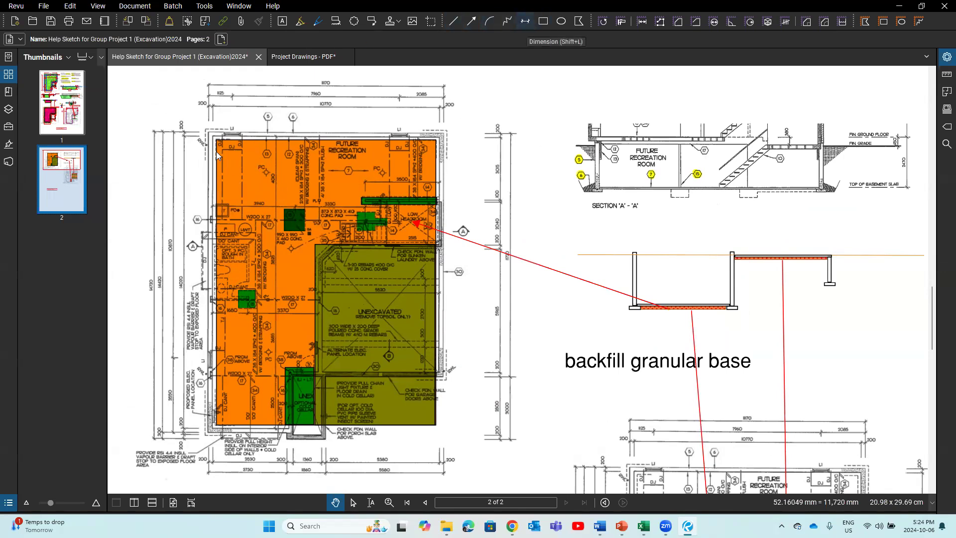
# Step: Dimension the floor plan horizontally wall to wall and vertically from top to bottom wall
pyautogui.click(525, 21)
pyautogui.click(216, 171)
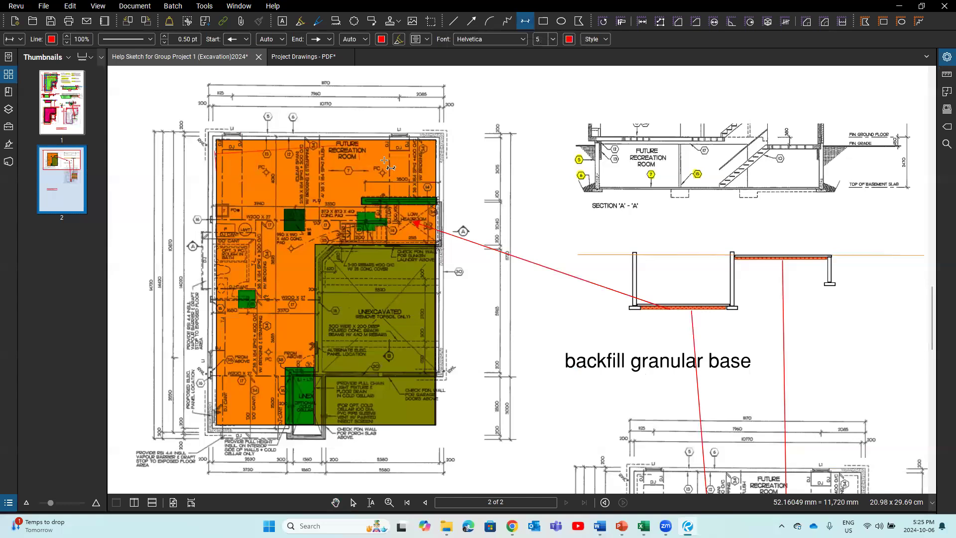
pyautogui.click(436, 171)
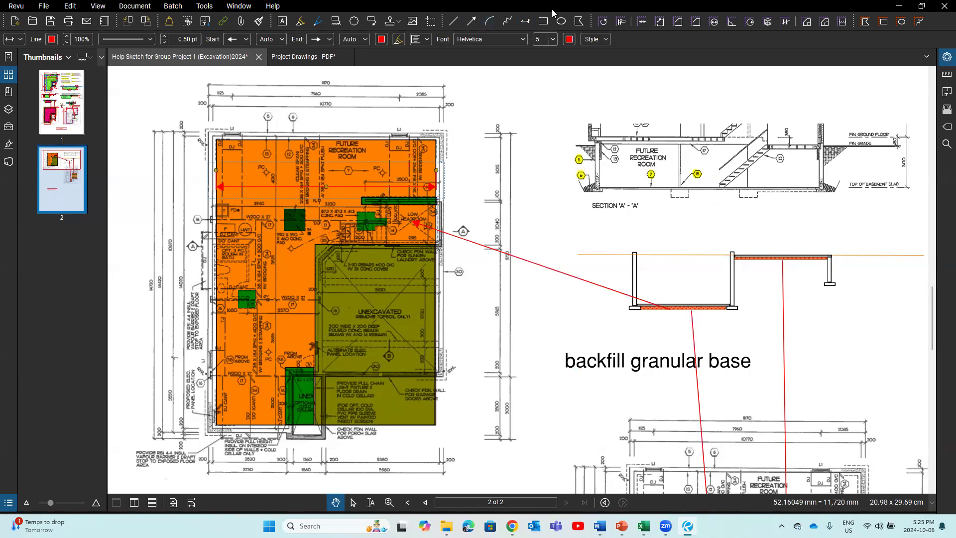
pyautogui.click(526, 21)
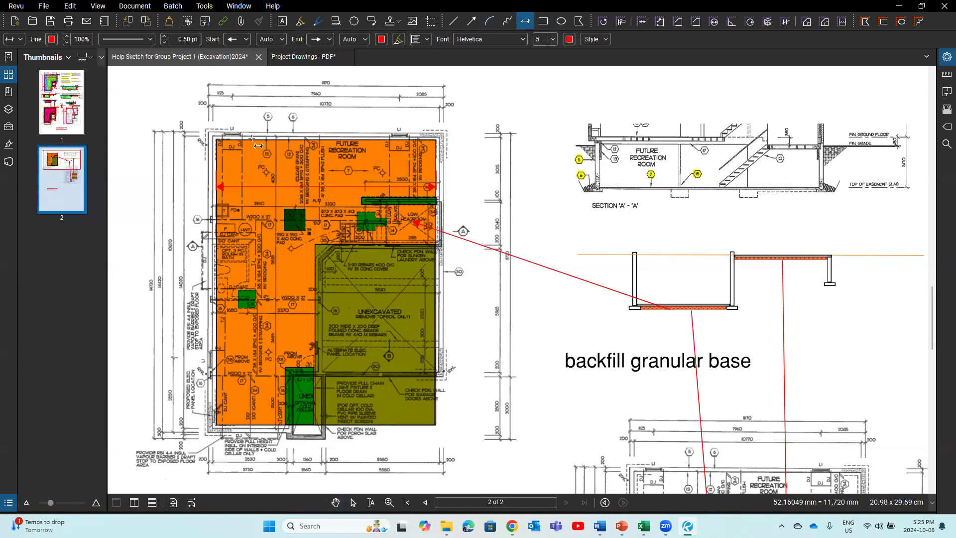
pyautogui.click(267, 140)
pyautogui.click(235, 422)
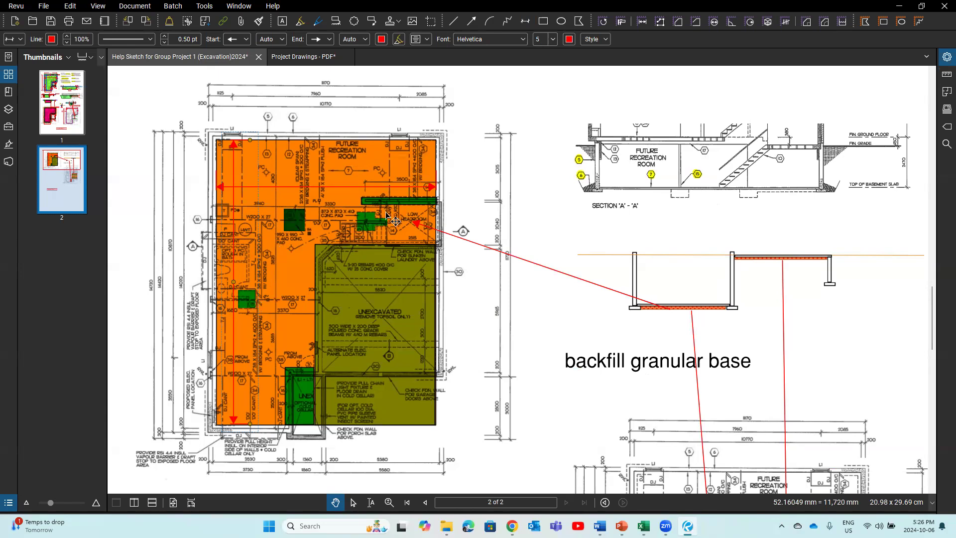
# Step: Show the whole of page 2, then bring up Excel's backfill crushed stone under slab item
pyautogui.scroll(-6, 436, 284)
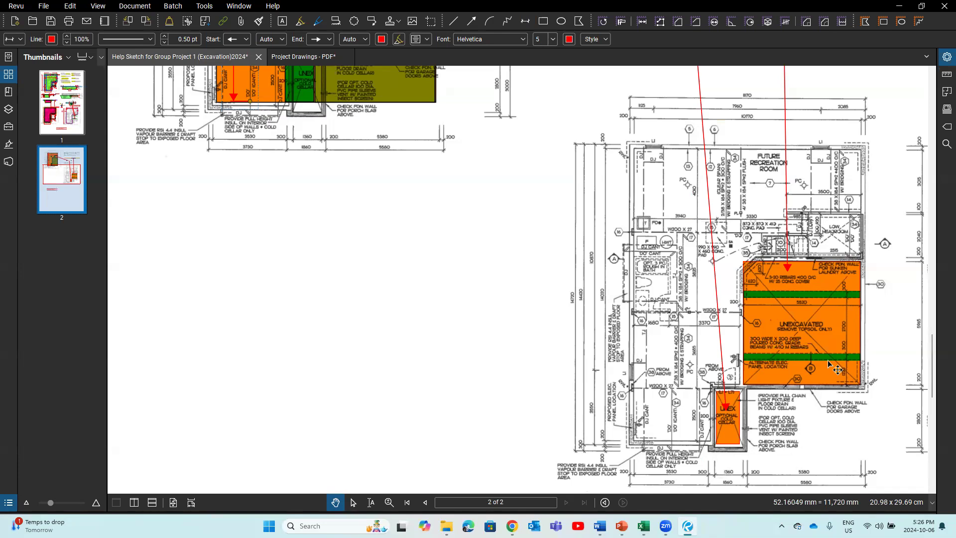
pyautogui.scroll(-3, 829, 364)
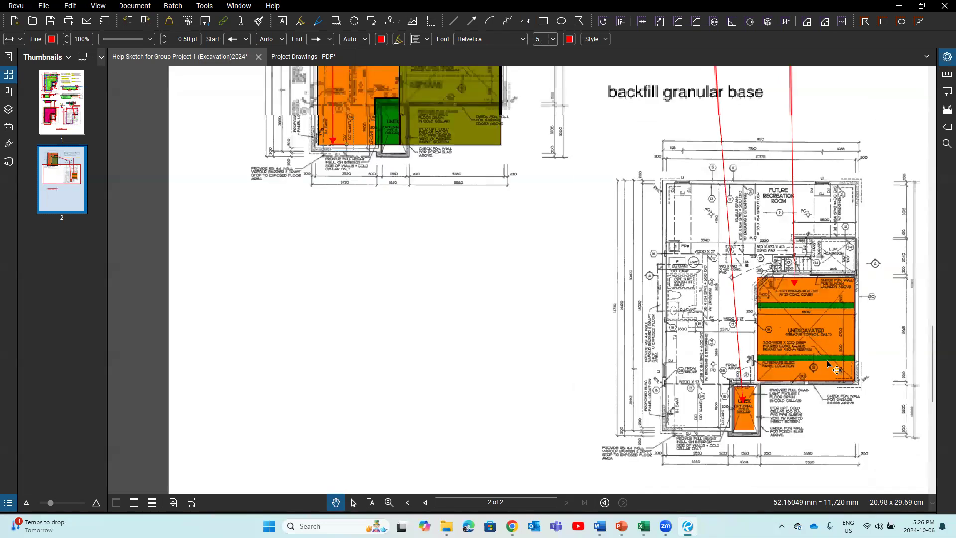
pyautogui.moveTo(602, 304)
pyautogui.mouseDown()
pyautogui.moveTo(531, 449)
pyautogui.moveTo(516, 382)
pyautogui.mouseUp()
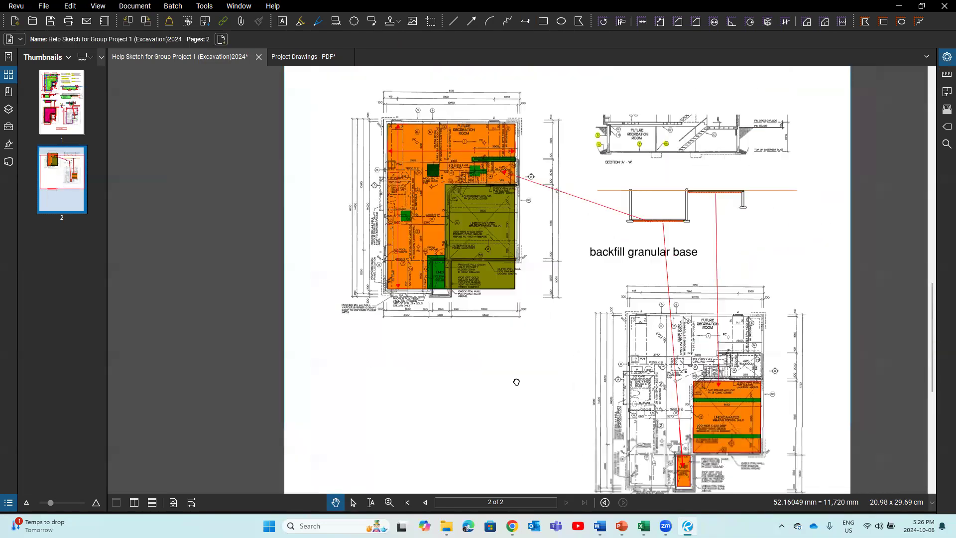
pyautogui.moveTo(644, 525)
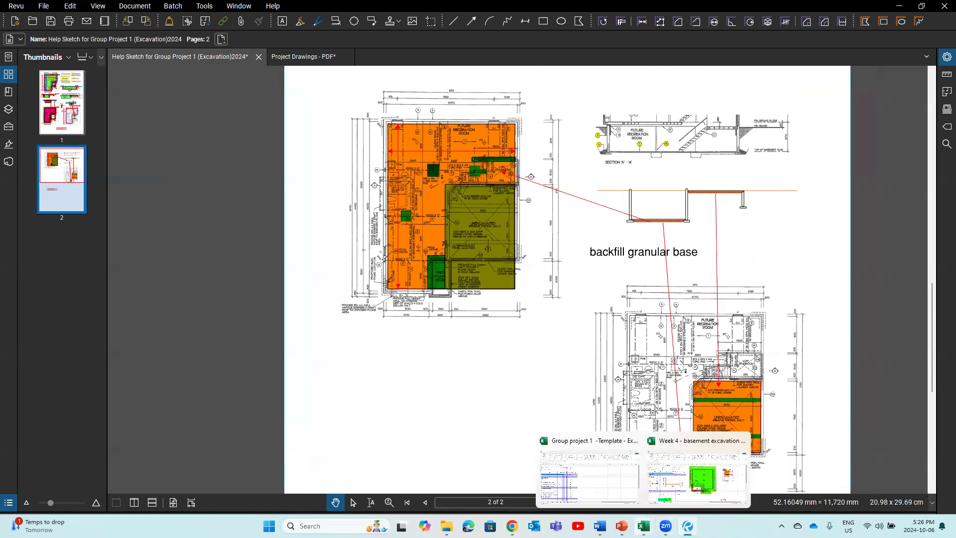
pyautogui.click(588, 497)
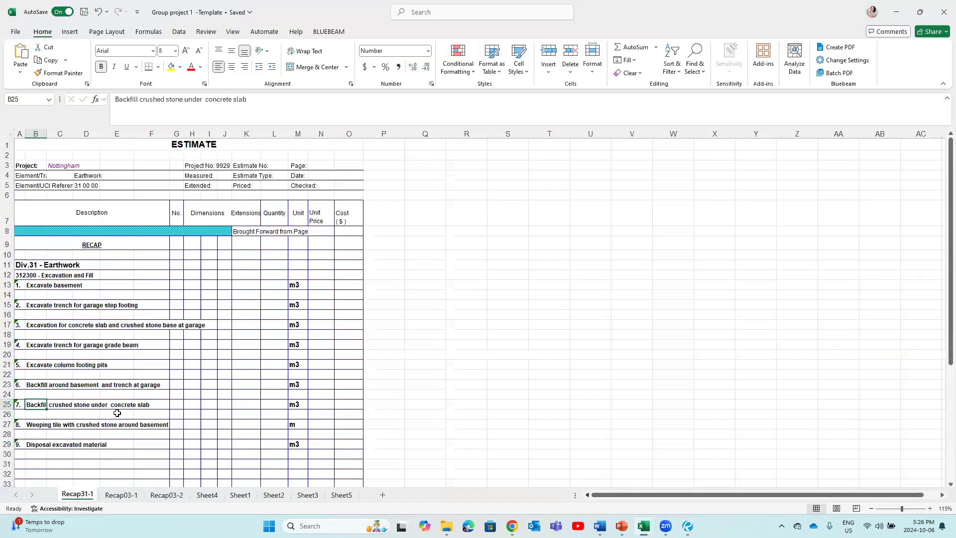
# Step: Check the weeping tile around basement item and its m unit, then return to Bluebeam
pyautogui.click(47, 429)
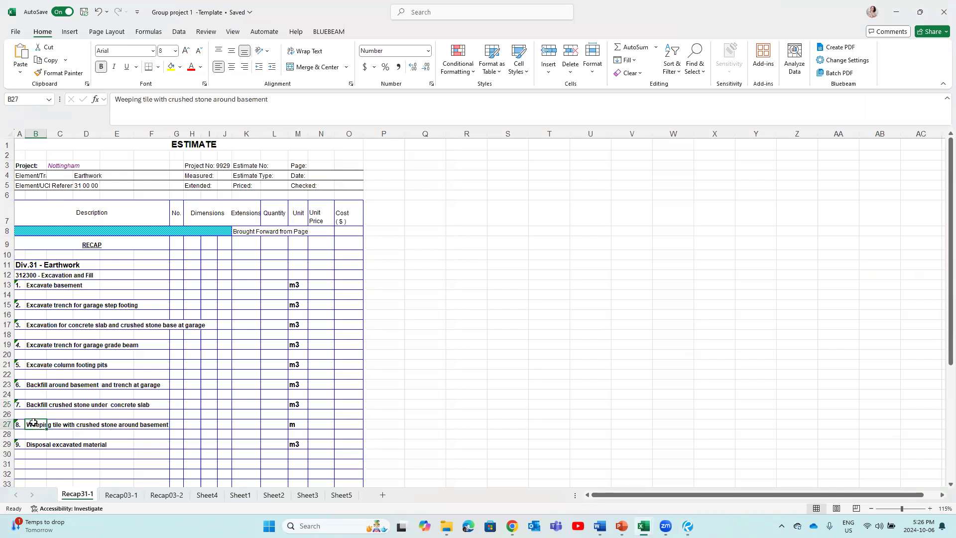
pyautogui.click(294, 426)
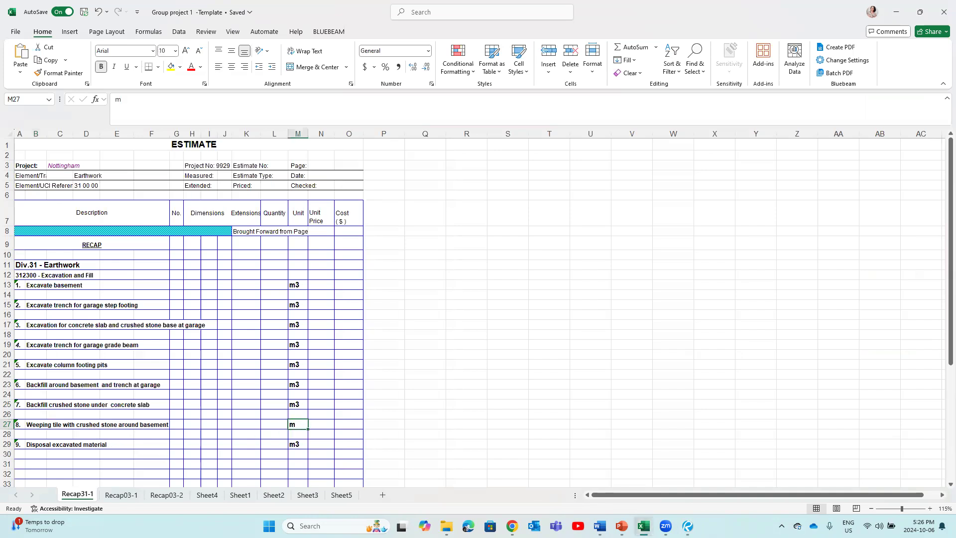
pyautogui.click(688, 526)
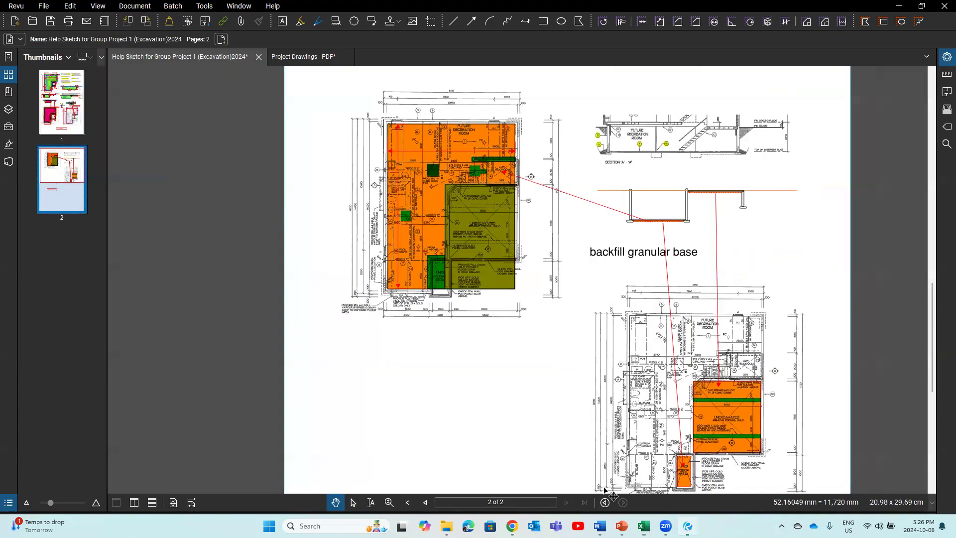
# Step: Scroll up to page 1 to review the weeping tile and grade beam trench markups
pyautogui.scroll(7, 566, 273)
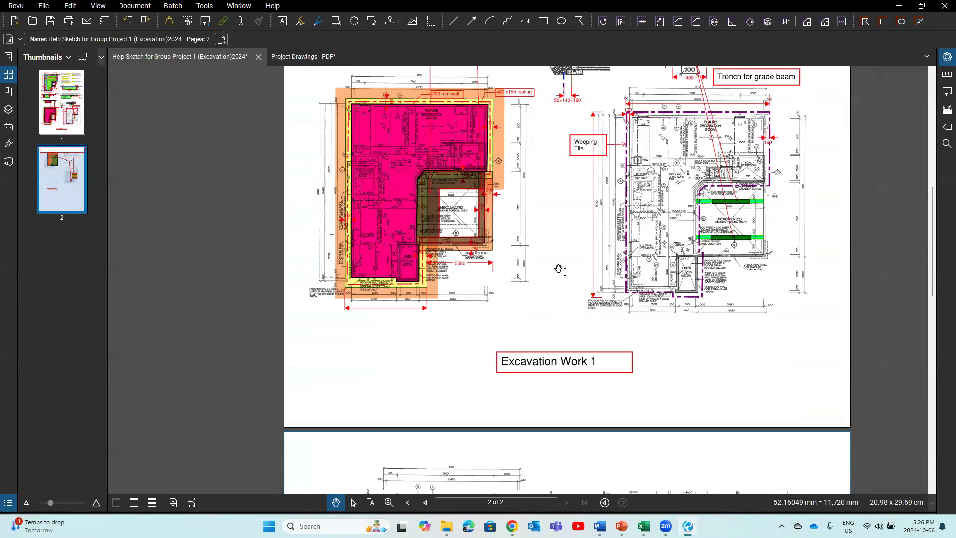
pyautogui.scroll(3, 560, 270)
pyautogui.scroll(2, 574, 204)
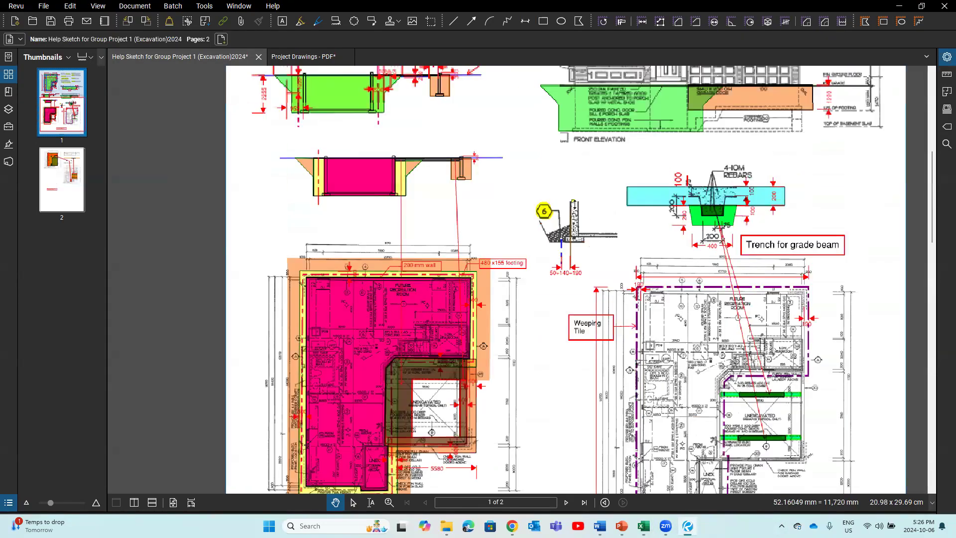
pyautogui.scroll(1, 572, 200)
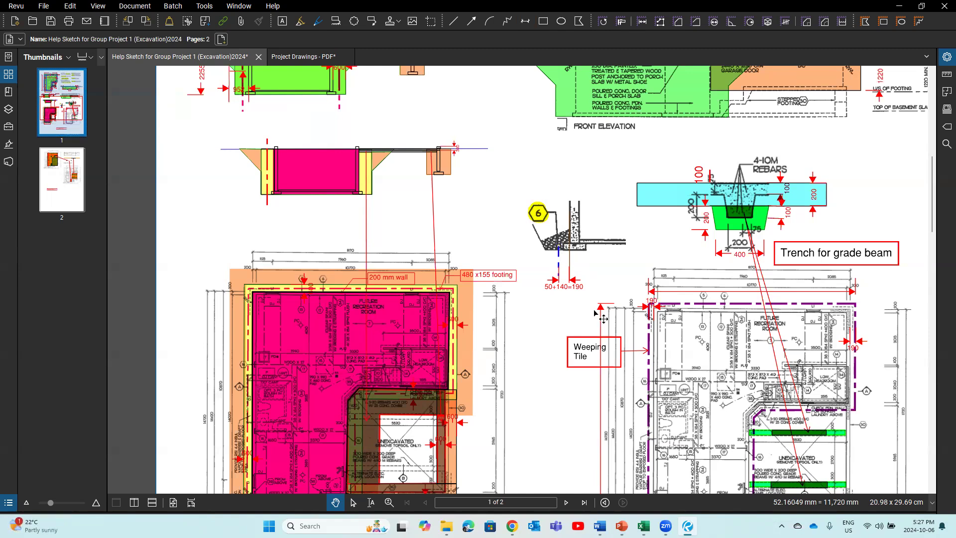
pyautogui.scroll(-2, 603, 317)
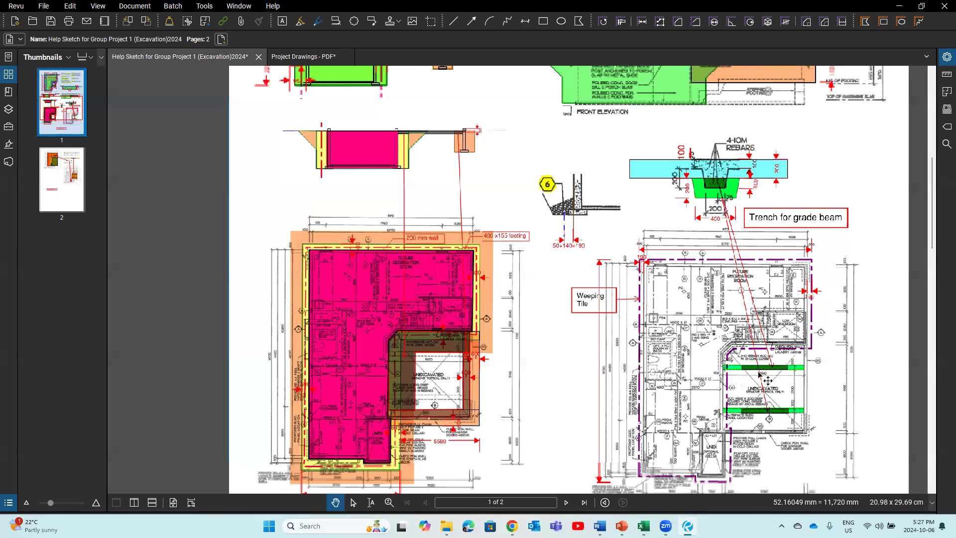
pyautogui.scroll(-1, 796, 384)
# Step: Undo the accidental move of the right floor-plan image with Edit > Undo
pyautogui.click(817, 374)
pyautogui.moveTo(817, 374); pyautogui.dragTo(815, 367)
pyautogui.click(69, 6)
pyautogui.click(77, 19)
# Step: Deselect the image and bring the weeping tile floor plan into view
pyautogui.moveTo(829, 369); pyautogui.dragTo(689, 347)
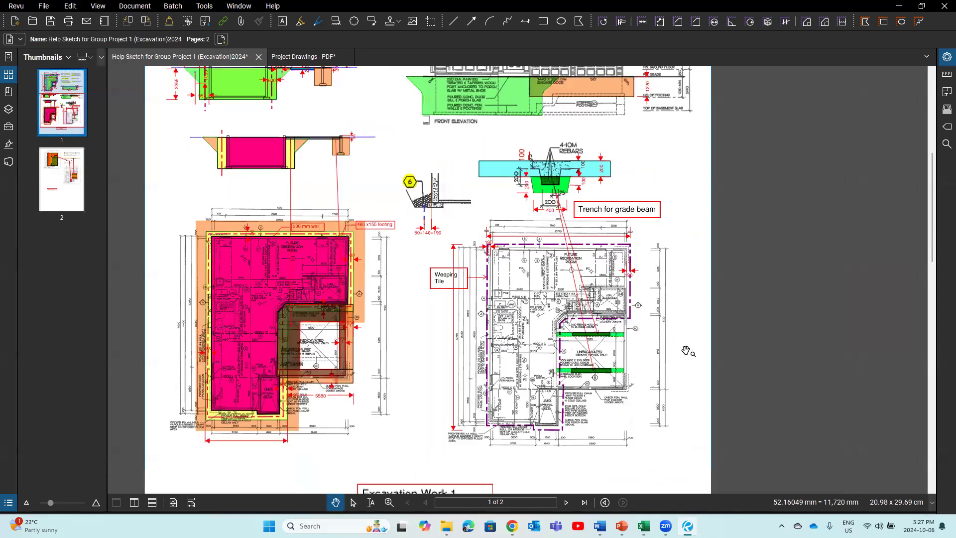
pyautogui.scroll(1, 686, 351)
pyautogui.scroll(1, 697, 351)
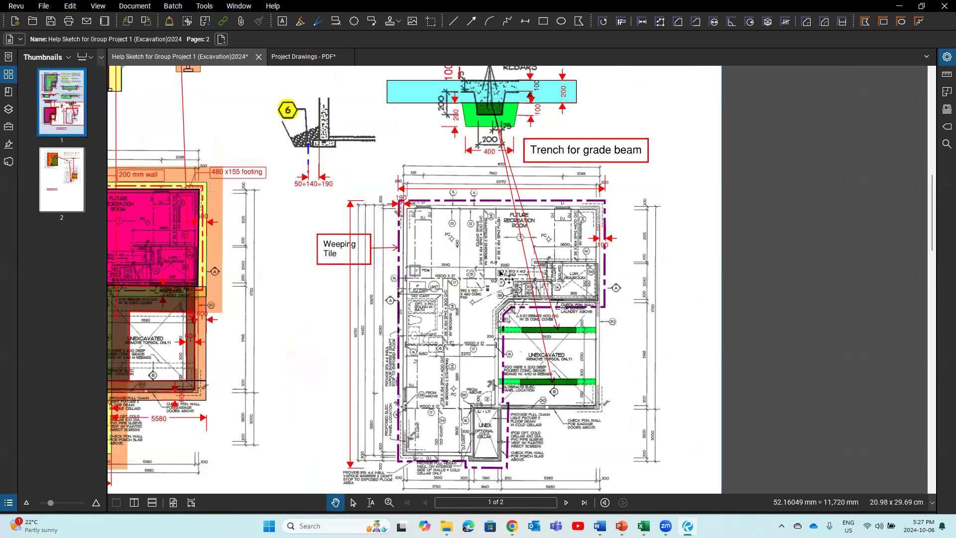
pyautogui.moveTo(447, 204); pyautogui.dragTo(454, 190)
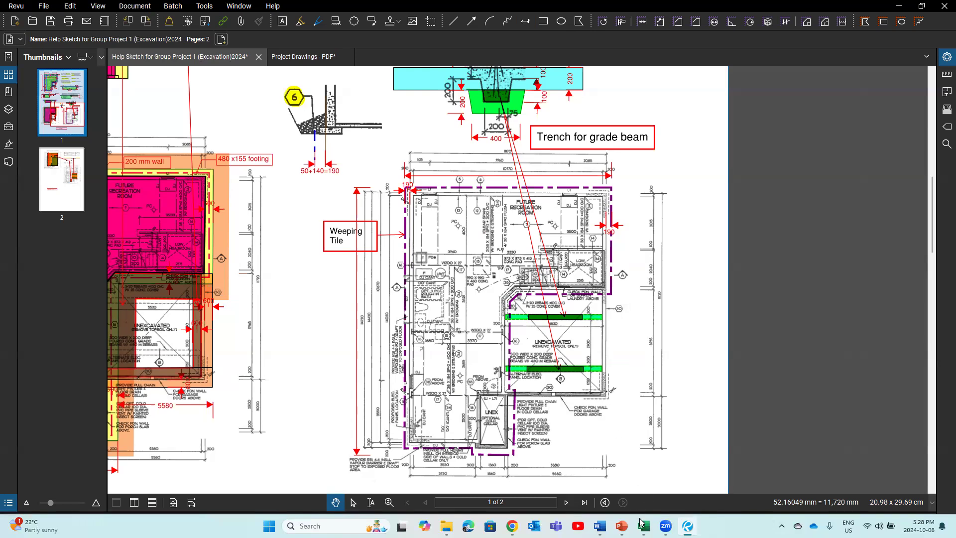
# Step: Return to the Excel Recap31-1 sheet at item 9, 'Disposal excavated material' in m3
pyautogui.moveTo(644, 526)
pyautogui.click(631, 494)
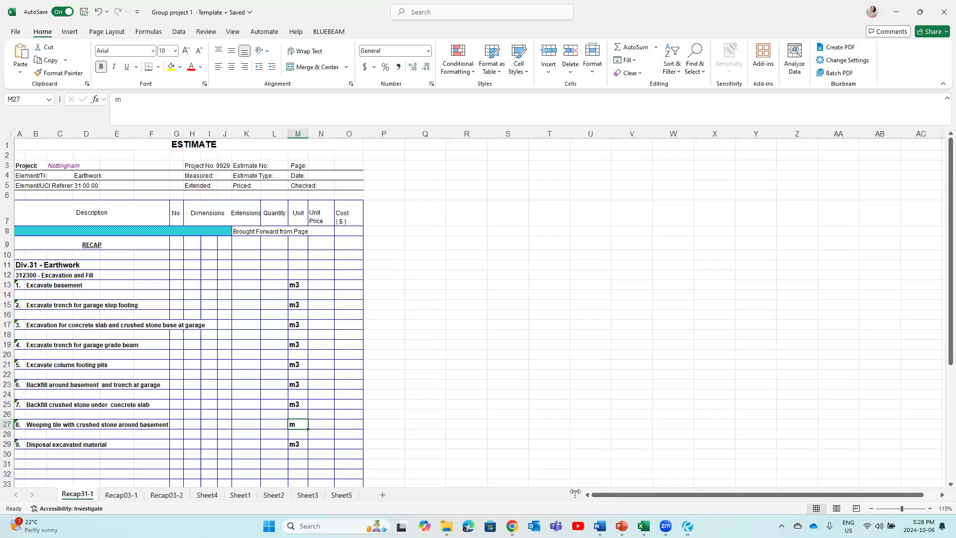
pyautogui.click(39, 445)
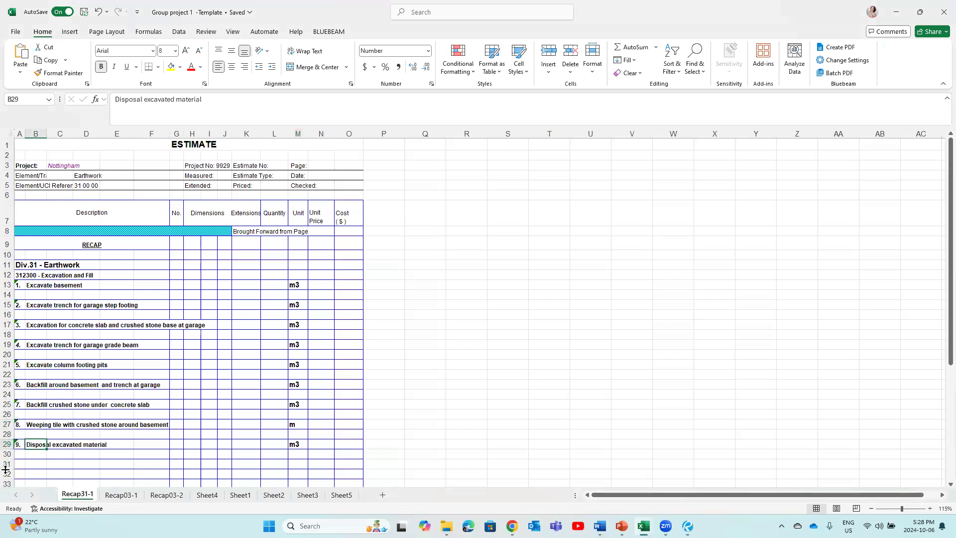